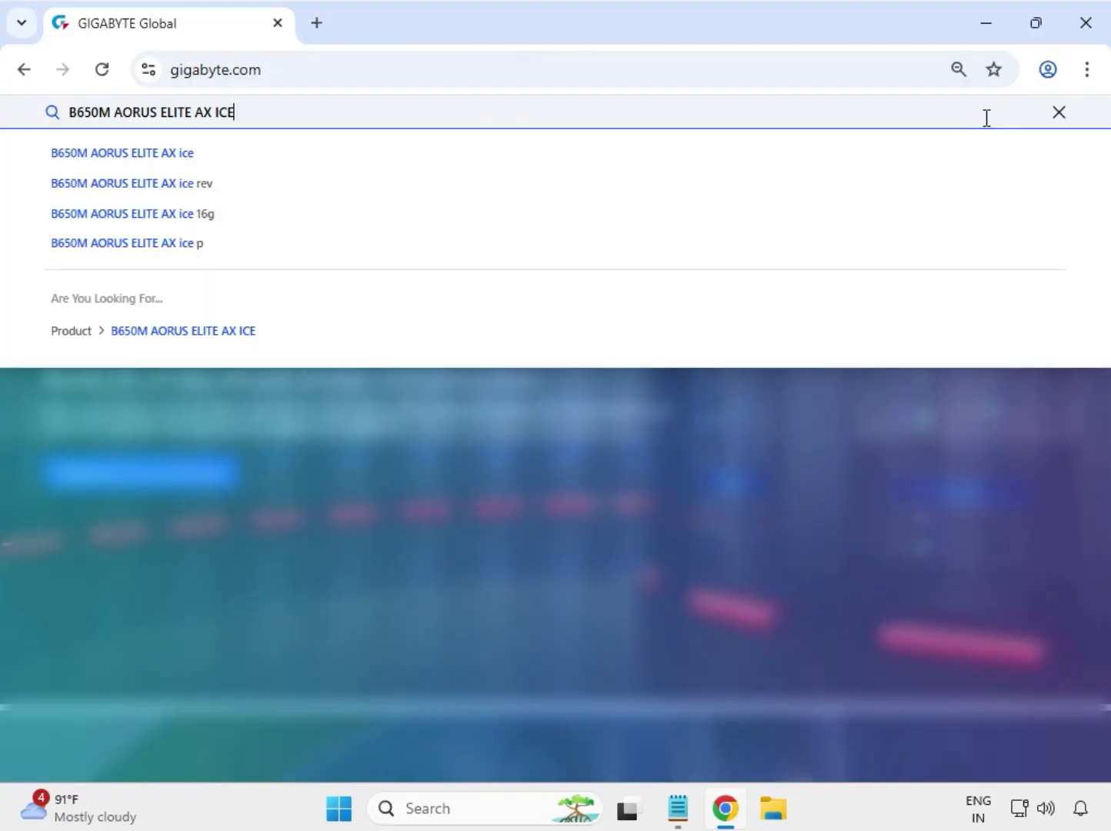
# Search the site for B650M AORUS ELITE AX ICE, filter to products, and open the motherboard's Support page.
pyautogui.press('Return')
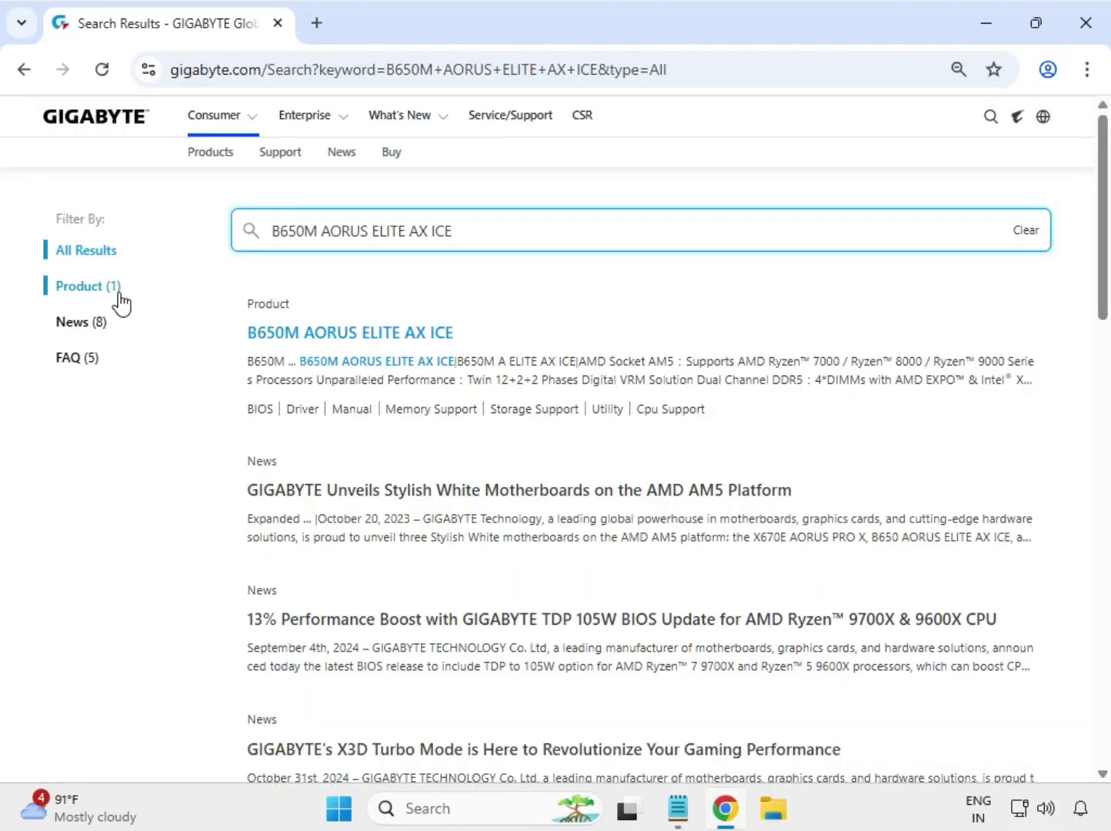
pyautogui.click(116, 293)
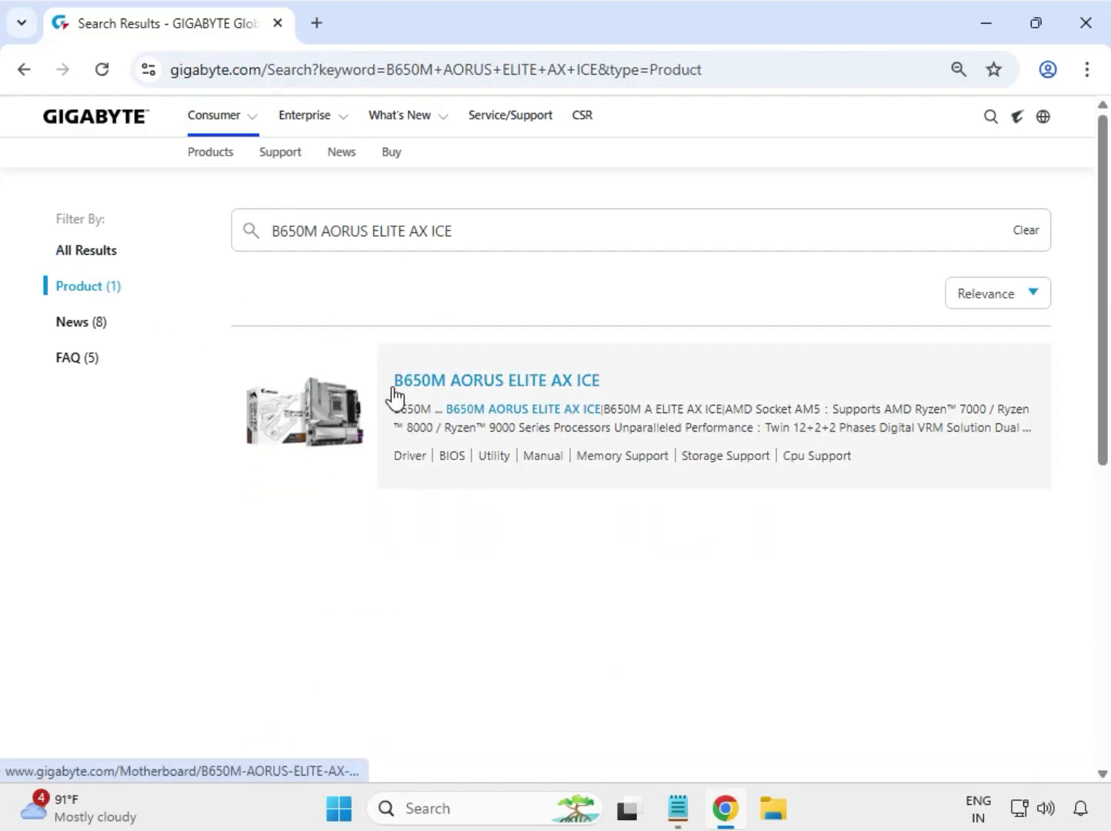
pyautogui.click(407, 387)
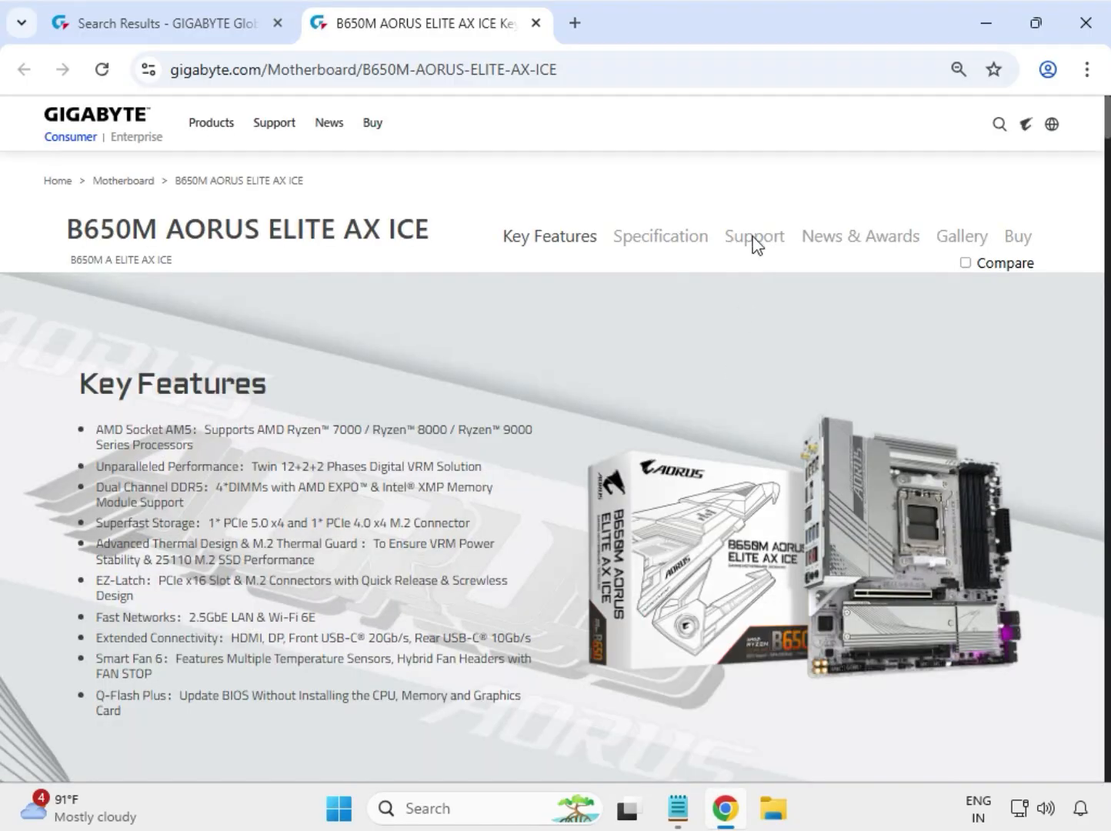
pyautogui.click(727, 246)
pyautogui.moveTo(718, 241); pyautogui.dragTo(792, 245)
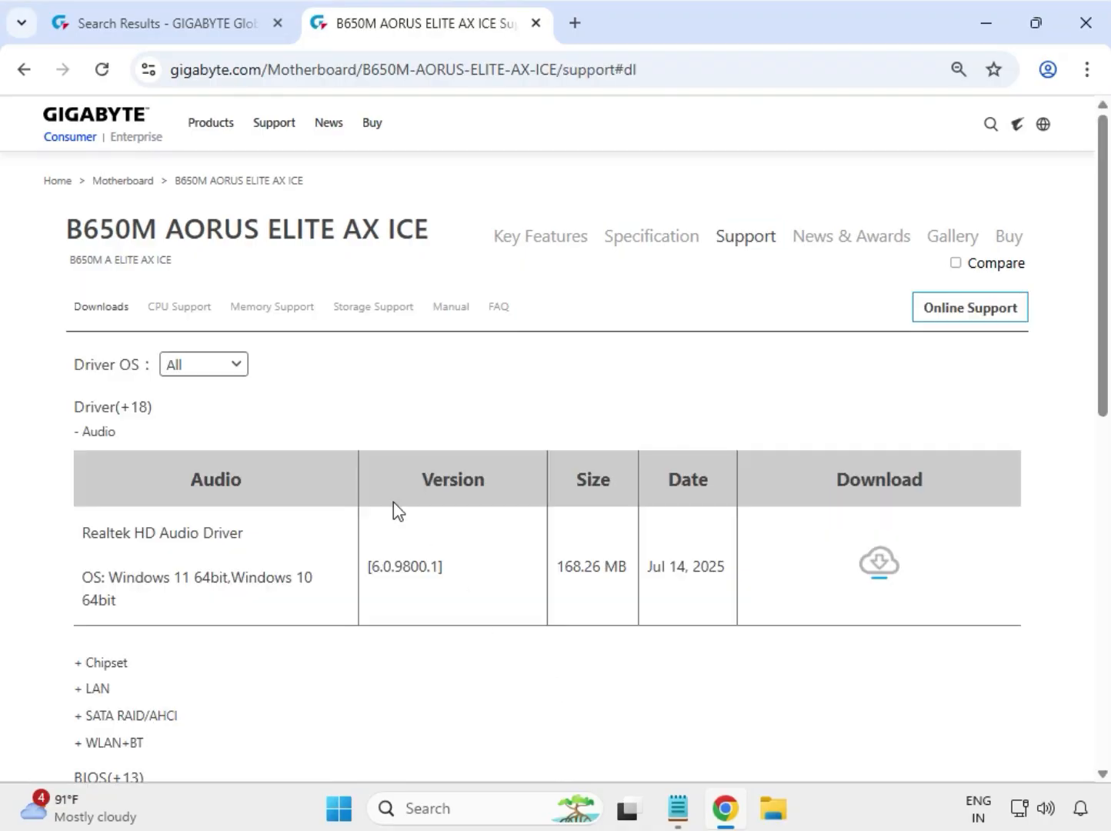
# Set the driver OS to Windows 11 64bit and download the Realtek HD Audio Driver.
pyautogui.click(238, 367)
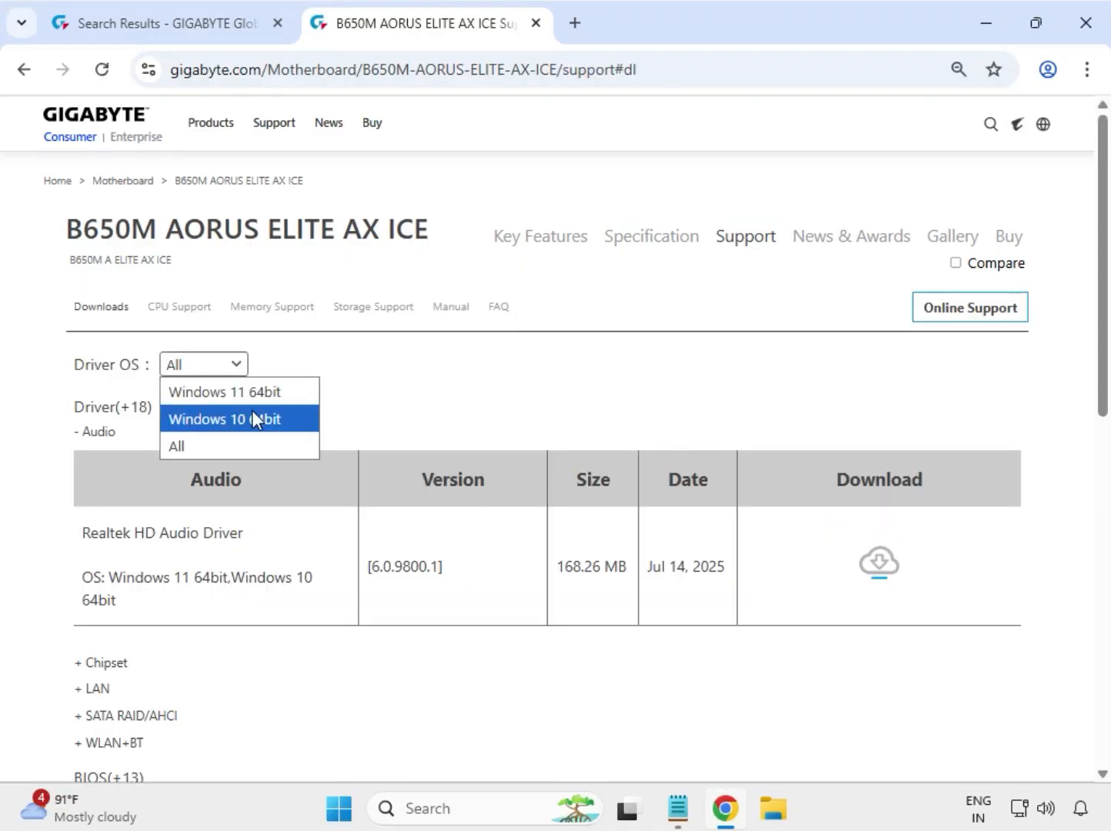
pyautogui.click(260, 392)
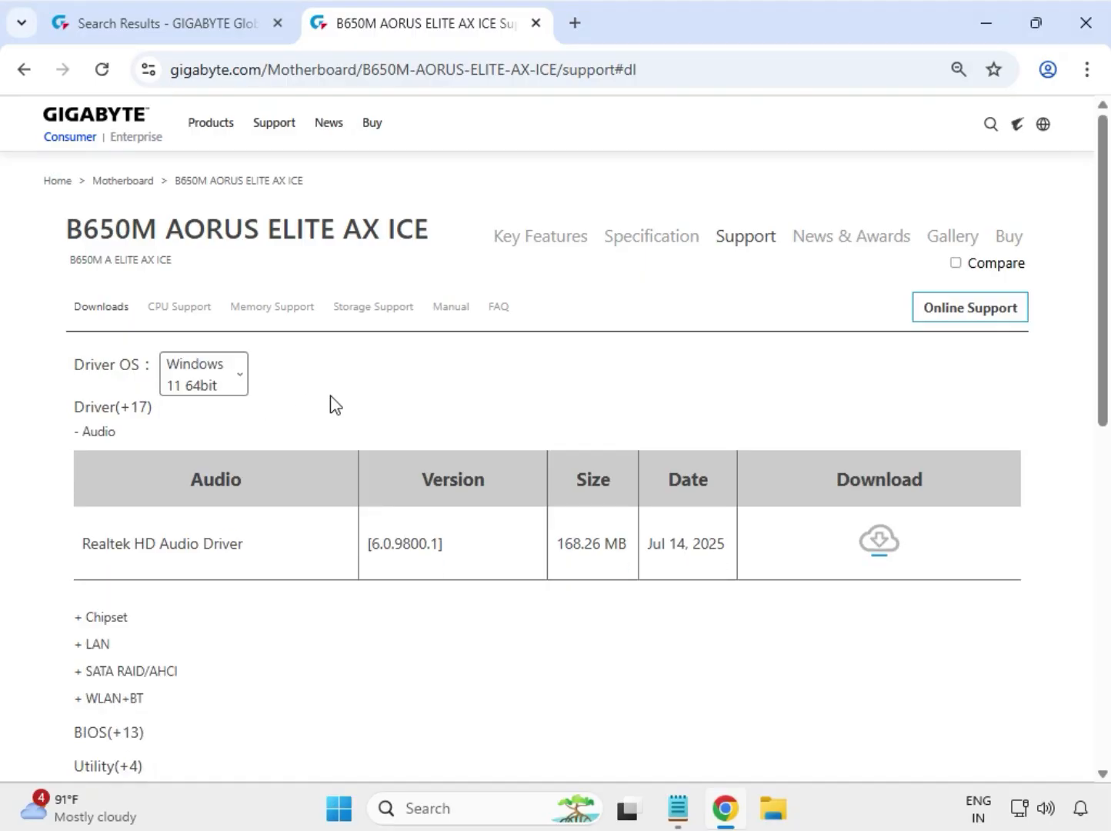
pyautogui.moveTo(115, 431); pyautogui.dragTo(90, 424)
pyautogui.moveTo(80, 539); pyautogui.dragTo(444, 543)
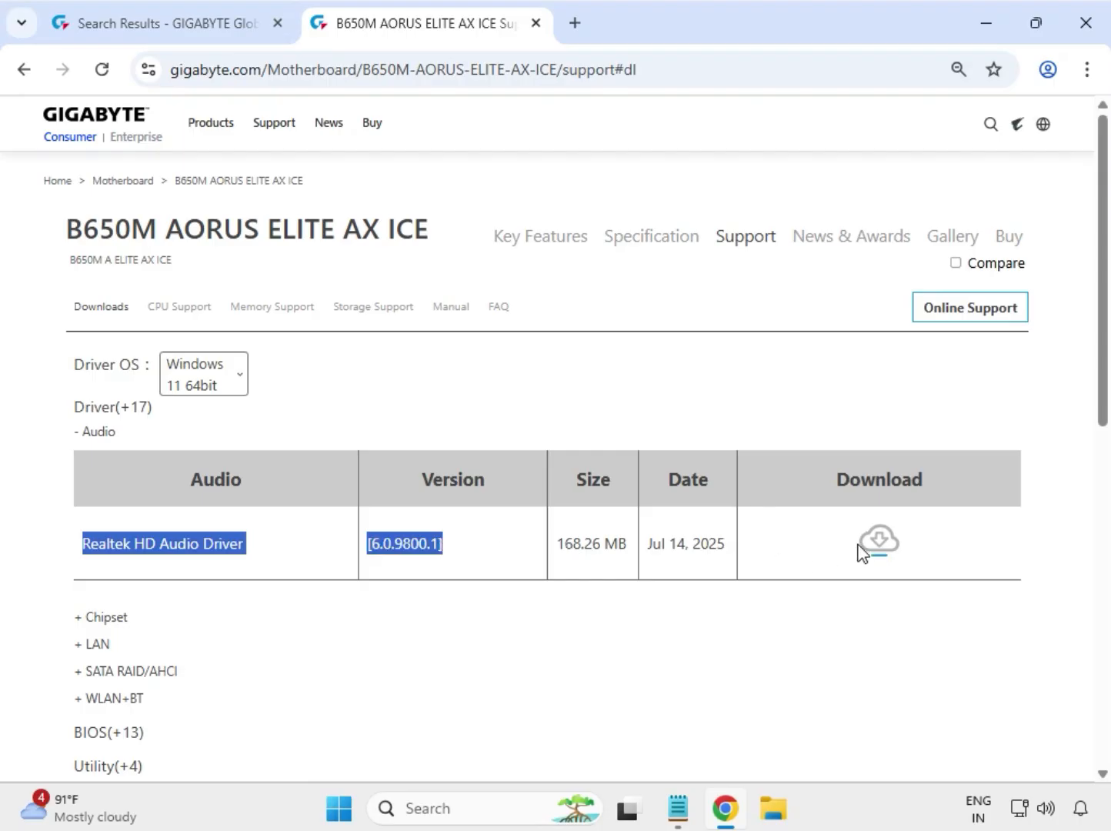
pyautogui.click(870, 546)
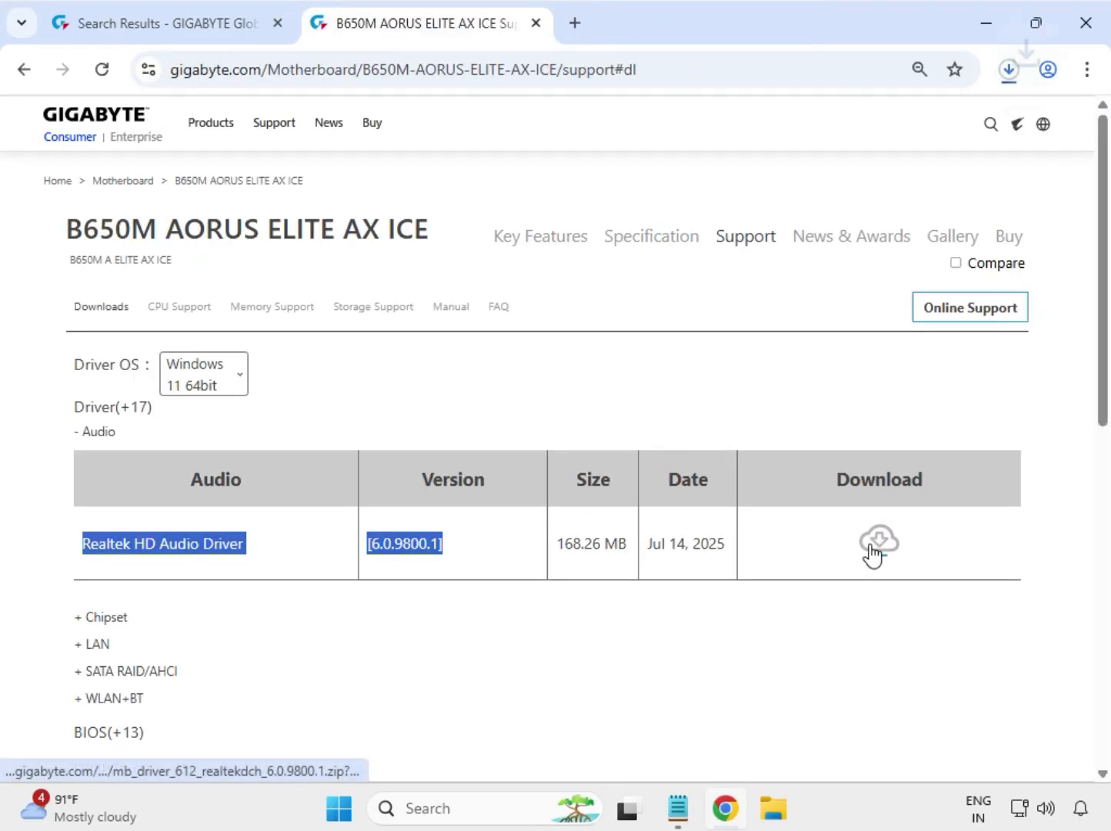
# Expand the Chipset drivers and download the AMD Chipset Driver version 7.03.21.2116.
pyautogui.moveTo(128, 617); pyautogui.dragTo(303, 577)
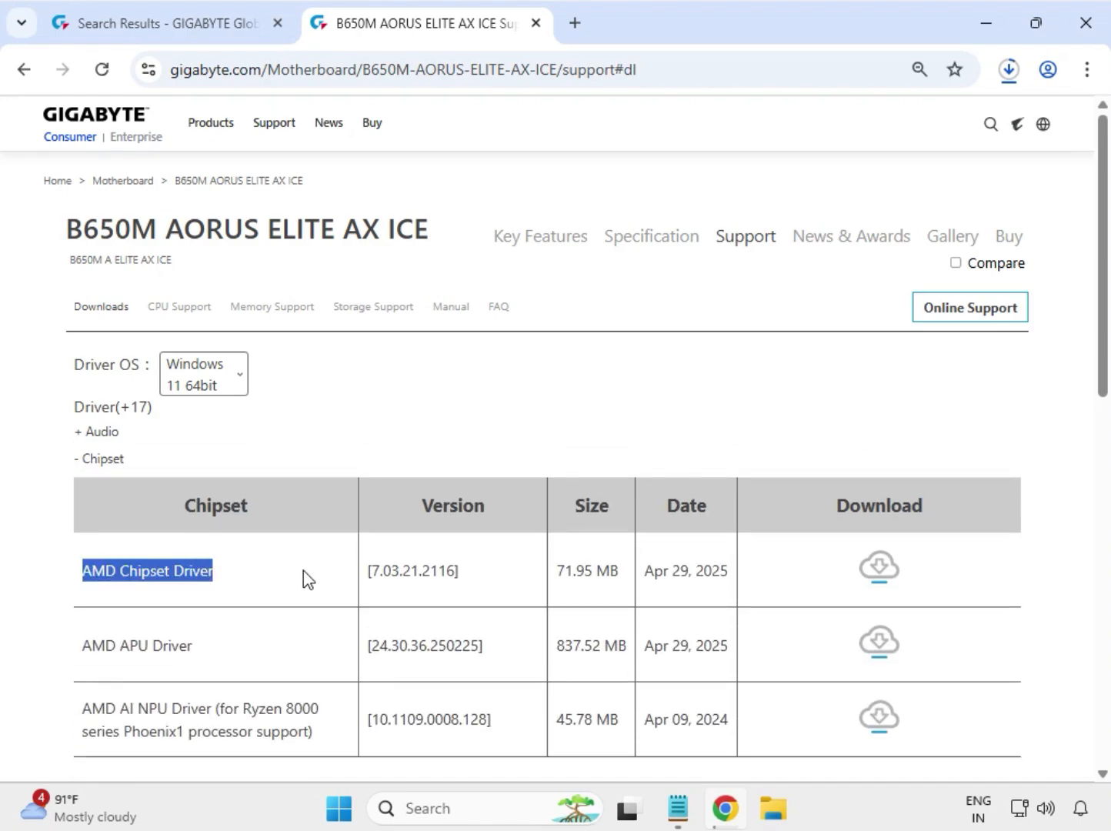
pyautogui.click(875, 569)
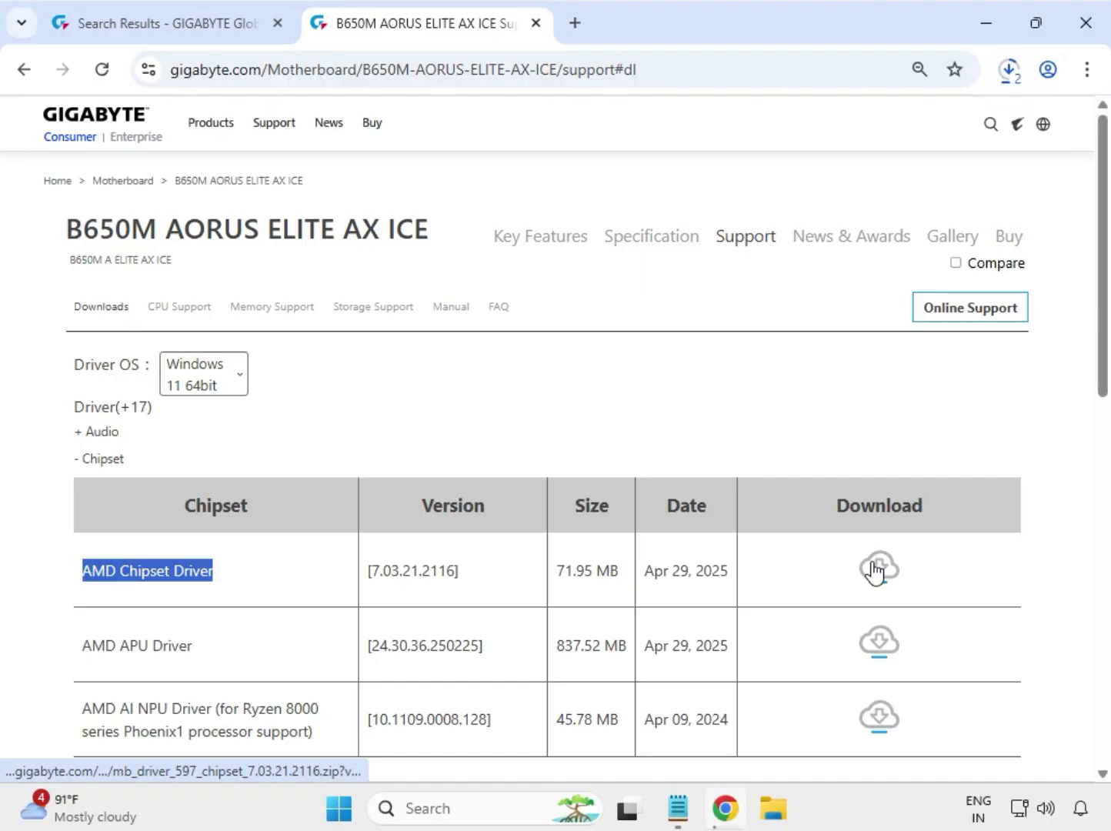
pyautogui.scroll(-4, 241, 603)
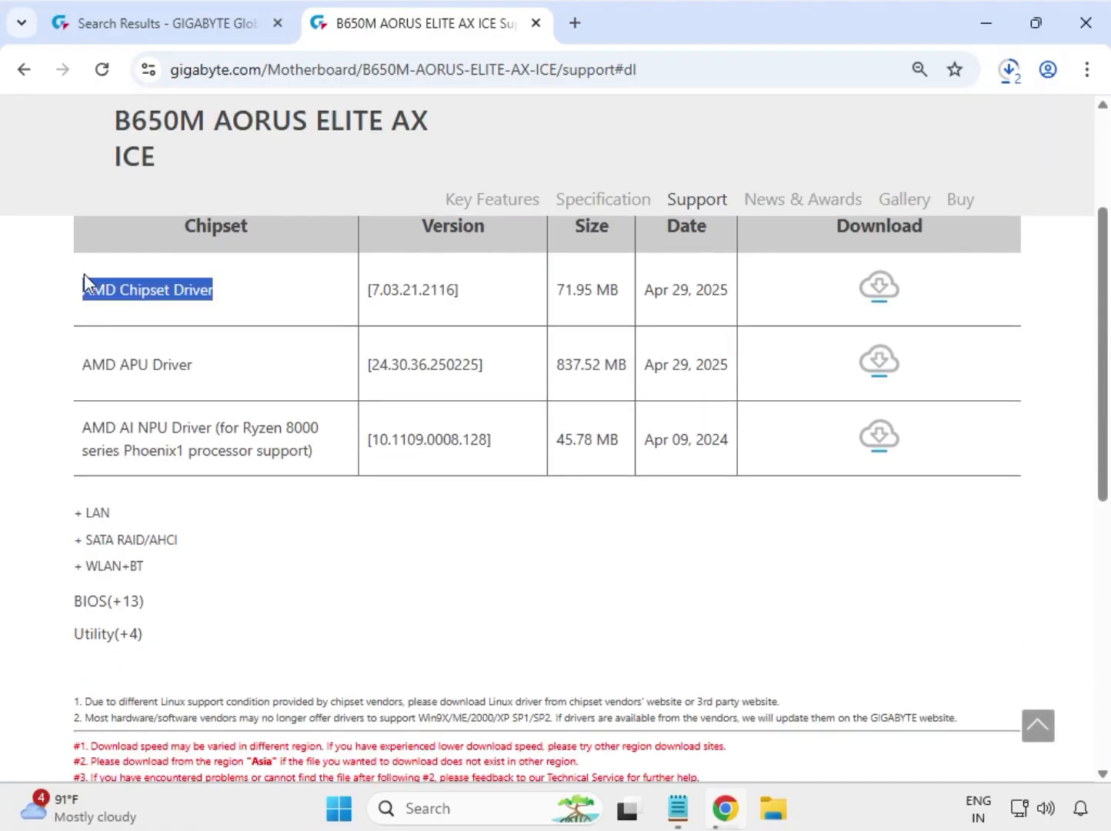
pyautogui.moveTo(84, 285); pyautogui.dragTo(219, 294)
# Expand the LAN drivers and download the Realtek LAN Driver version 11.24.0318.2025.
pyautogui.doubleClick(97, 513)
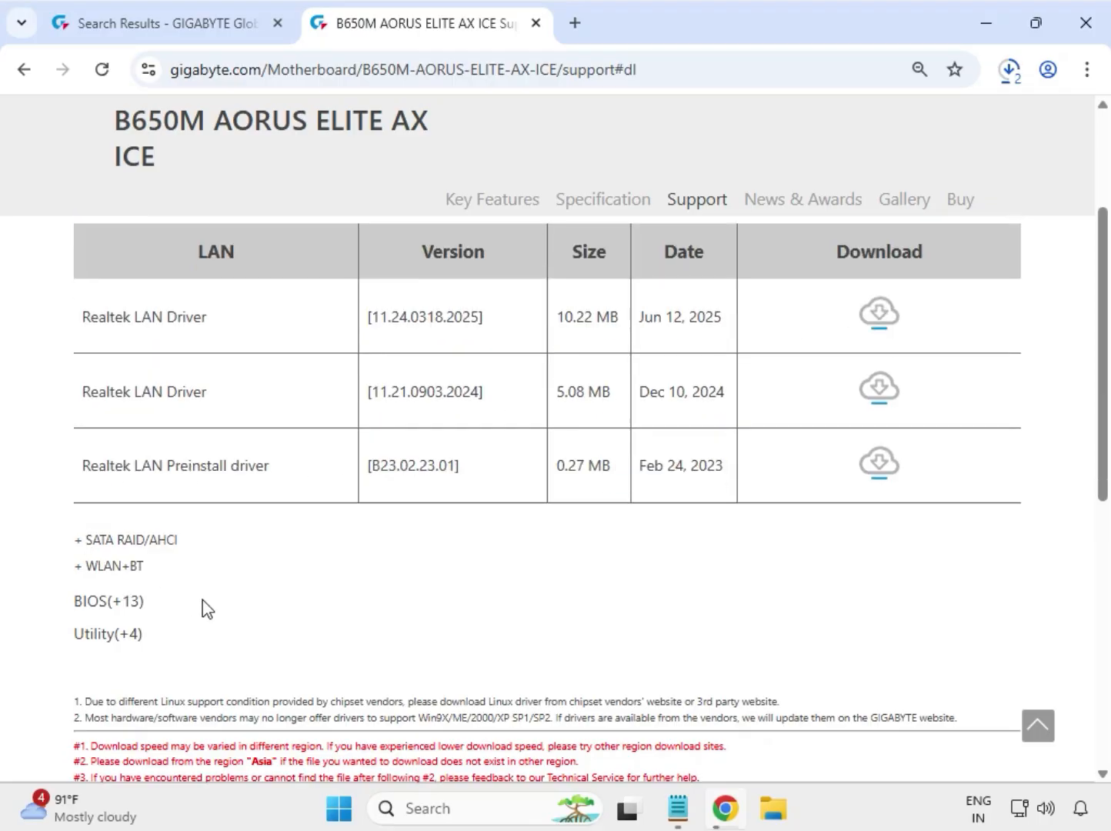
pyautogui.moveTo(89, 425); pyautogui.dragTo(229, 430)
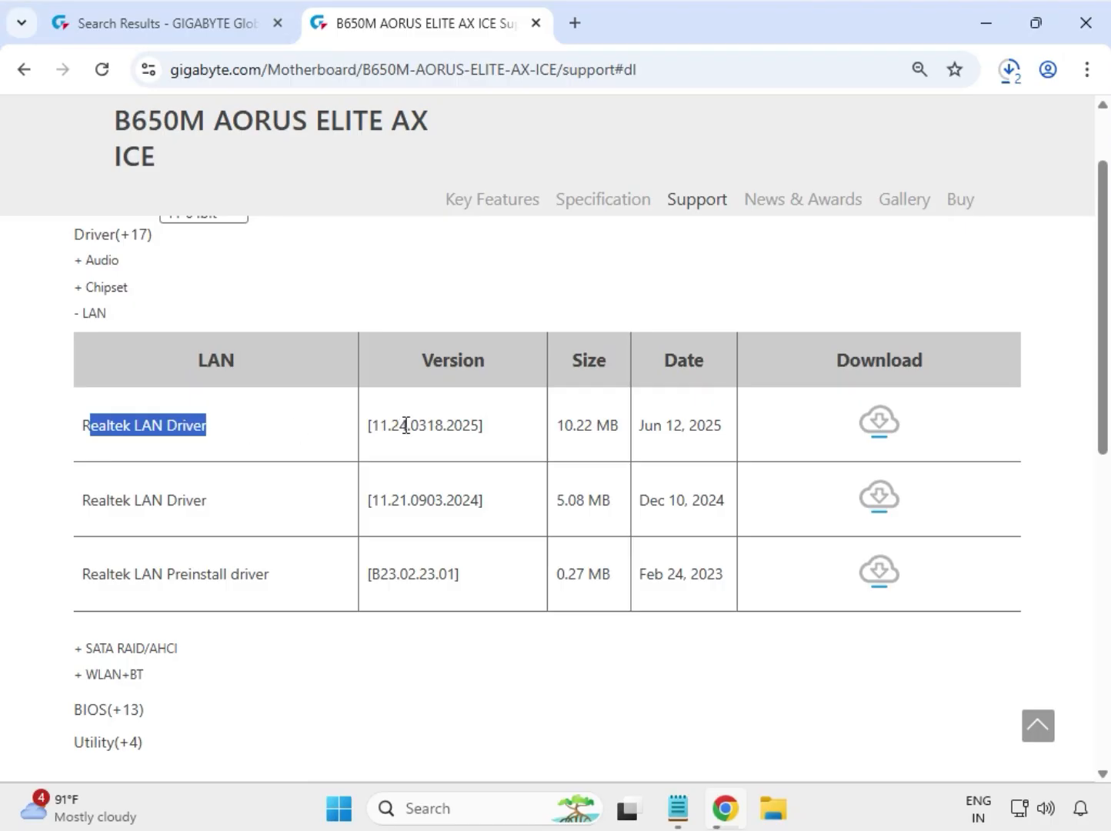
pyautogui.moveTo(407, 426); pyautogui.dragTo(837, 454)
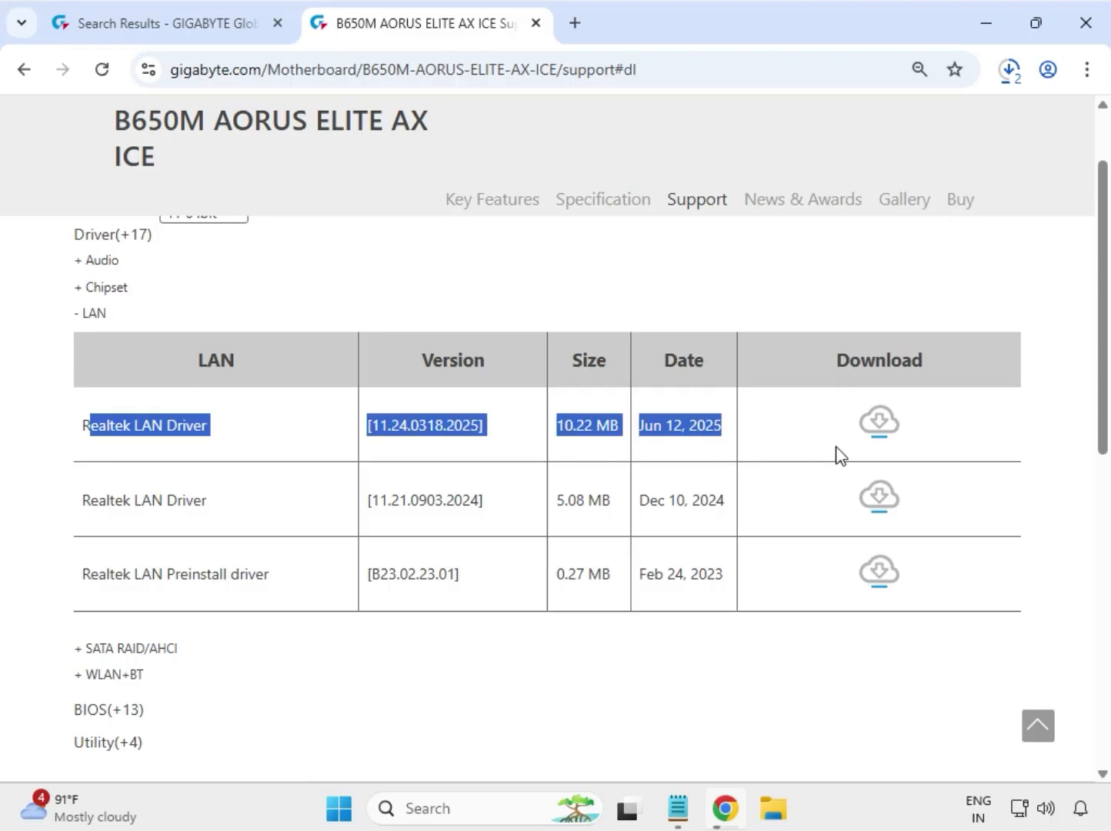
pyautogui.click(879, 428)
# Expand the WLAN+BT drivers and download Intel Bluetooth Driver 23.140.0.5 and Intel WIFI driver 23.130.0.6.
pyautogui.moveTo(143, 678); pyautogui.dragTo(77, 684)
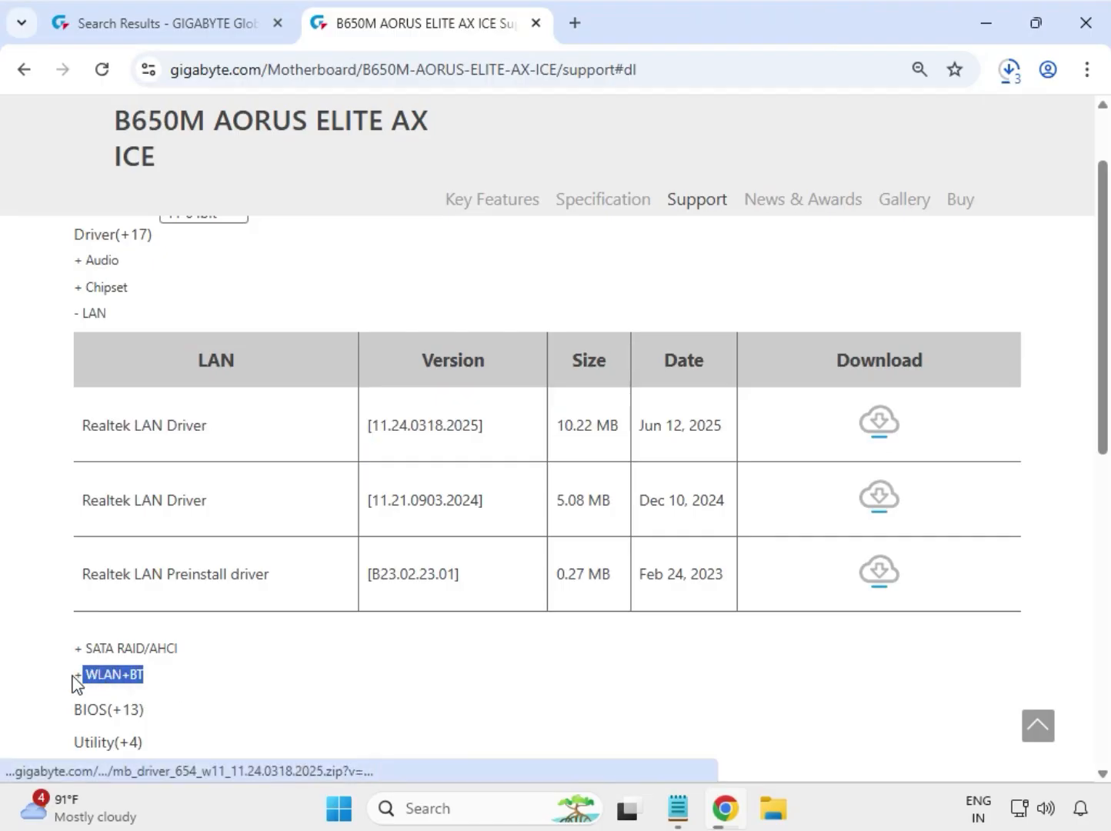
pyautogui.click(109, 674)
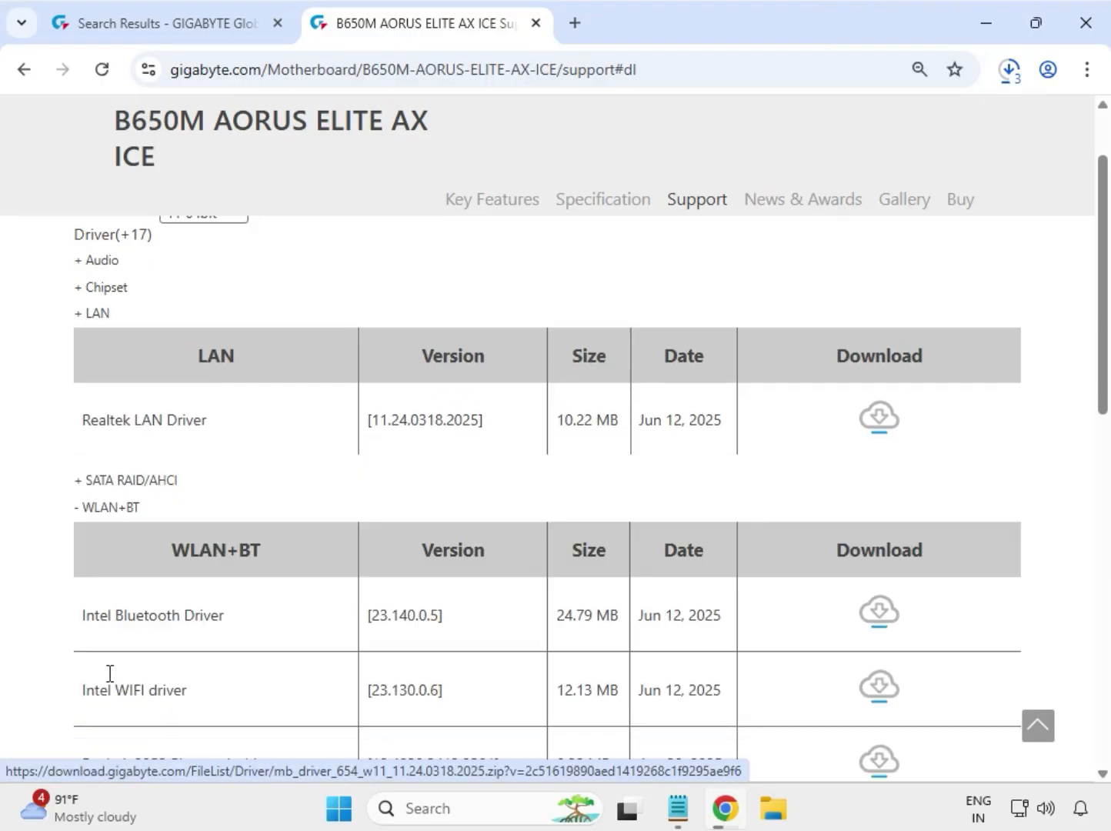
pyautogui.moveTo(90, 470); pyautogui.dragTo(262, 479)
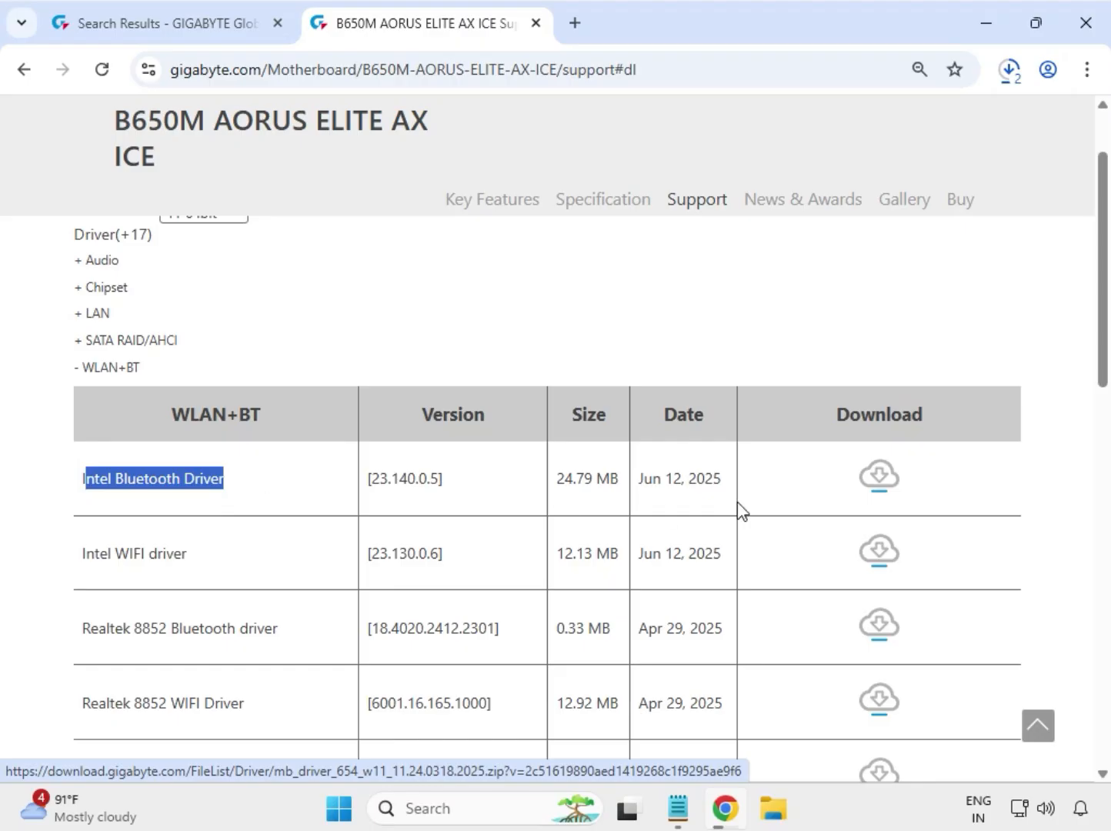
pyautogui.click(872, 483)
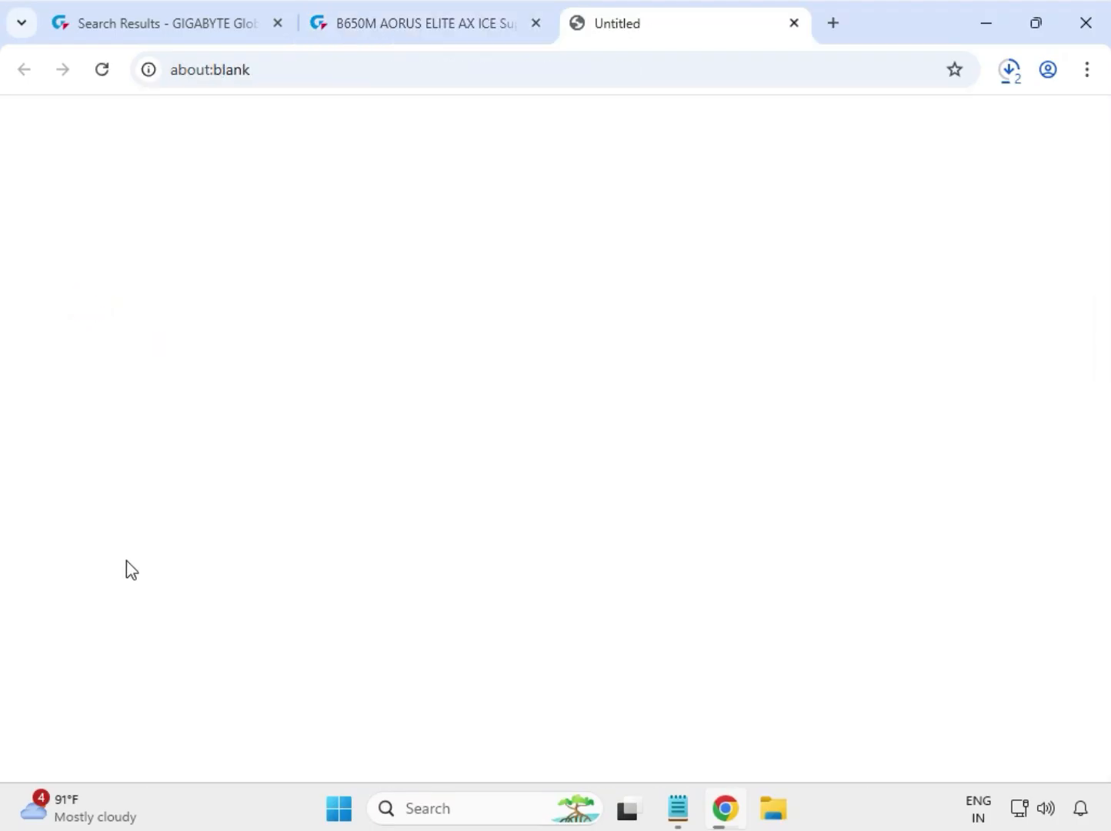
pyautogui.moveTo(115, 552); pyautogui.dragTo(216, 560)
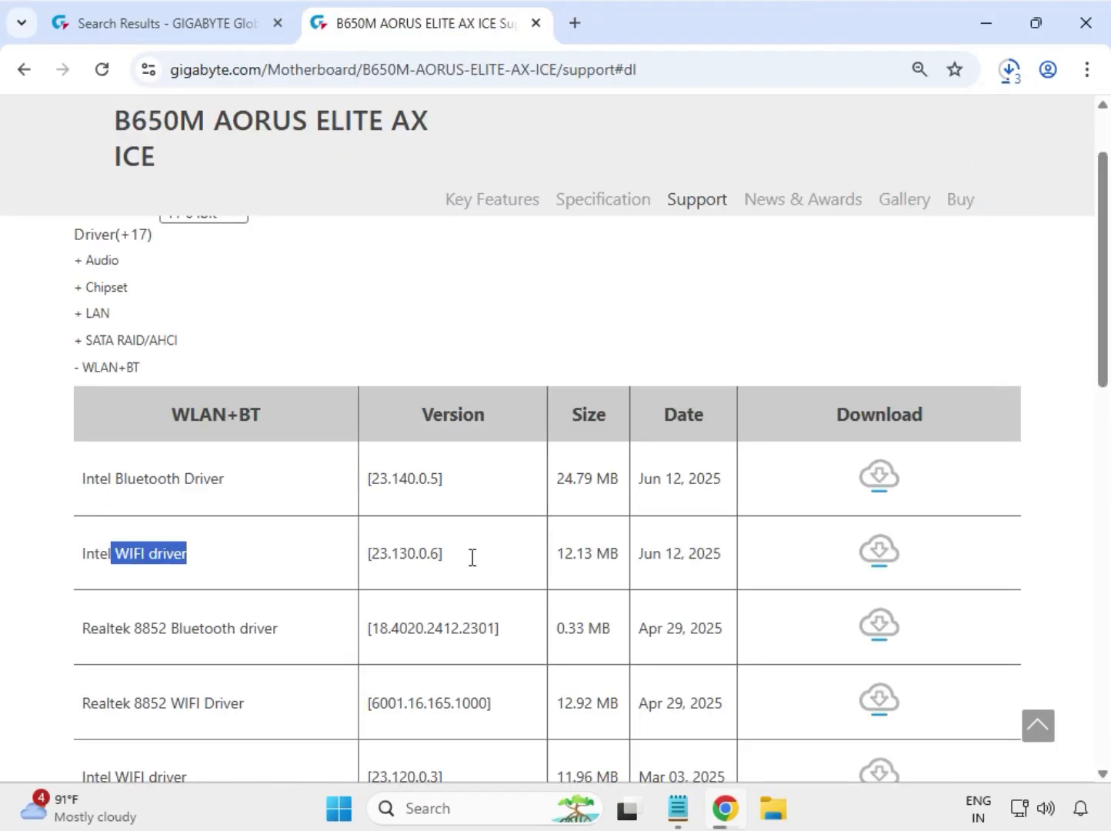
pyautogui.click(868, 551)
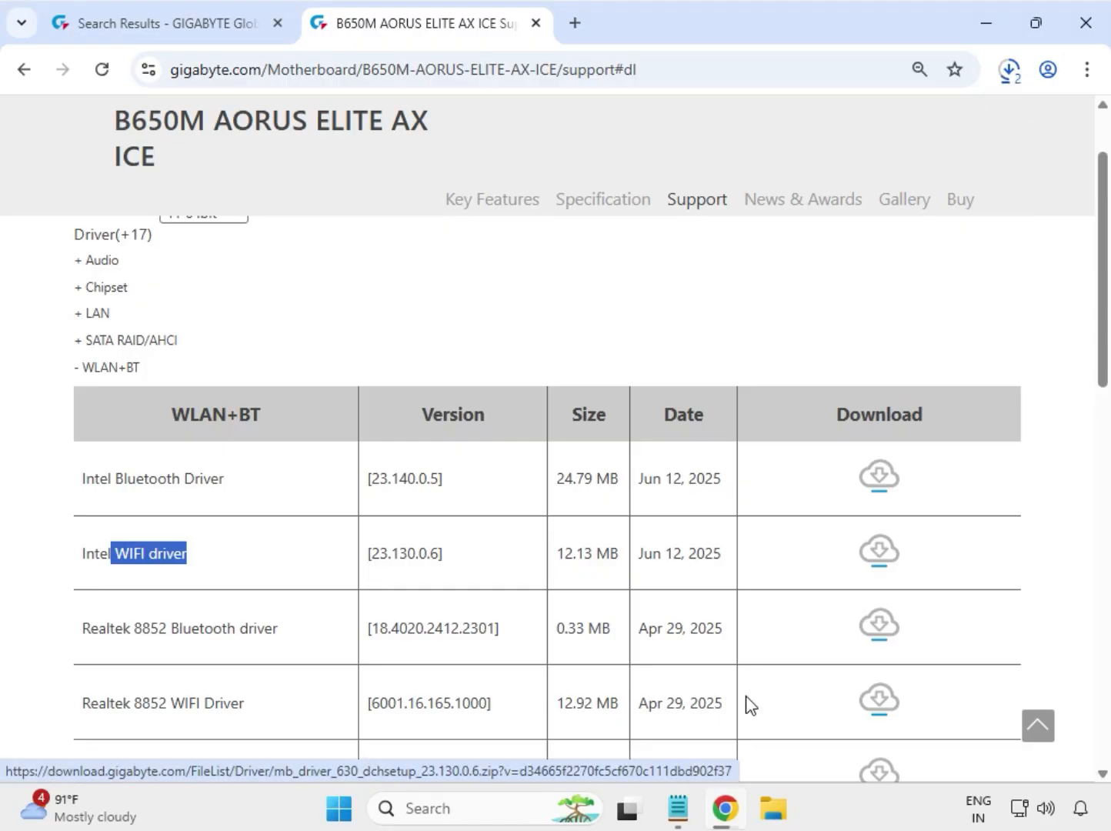
# Open the browser's download history and show the most recent driver archive in its Downloads folder.
pyautogui.click(1087, 77)
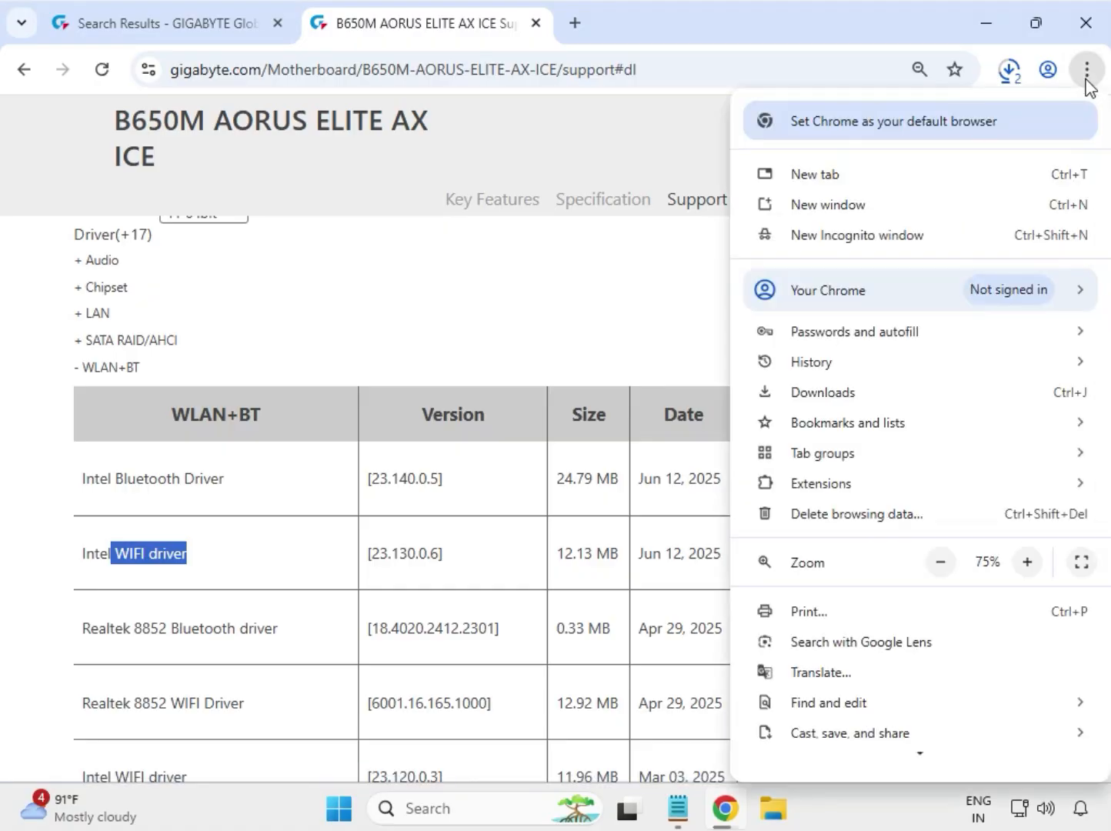
pyautogui.moveTo(874, 372)
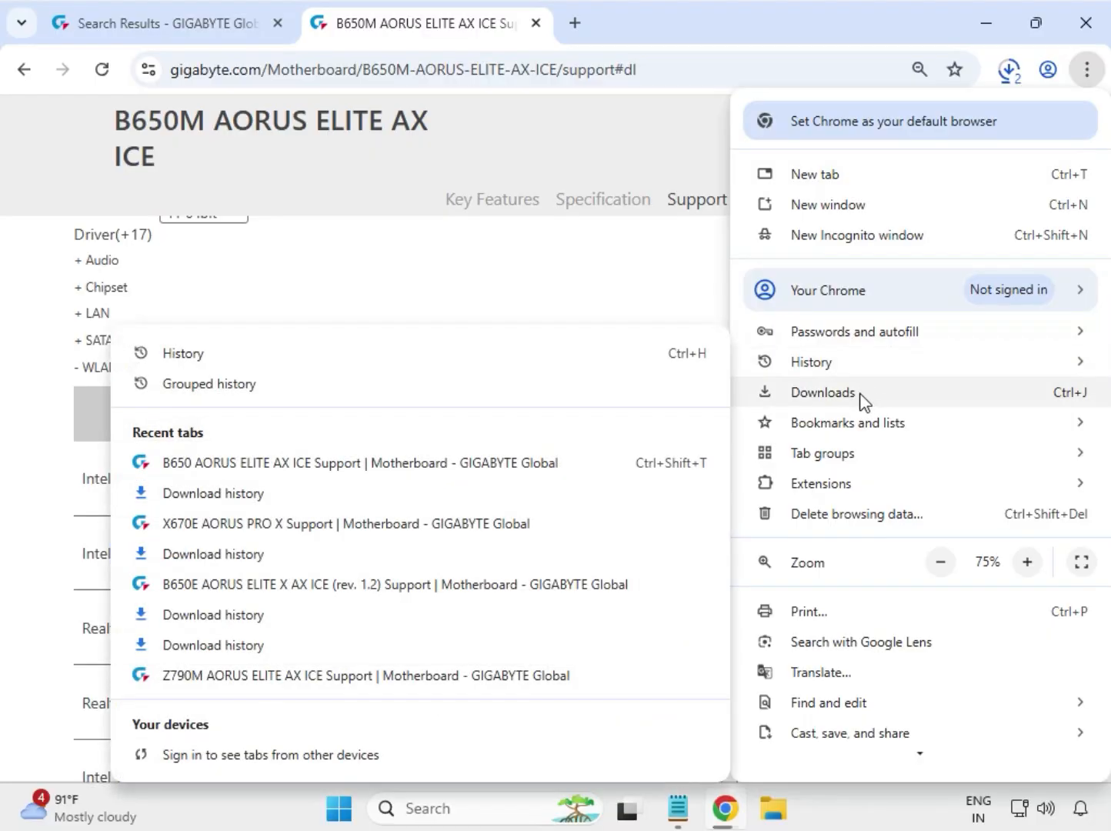
pyautogui.click(852, 396)
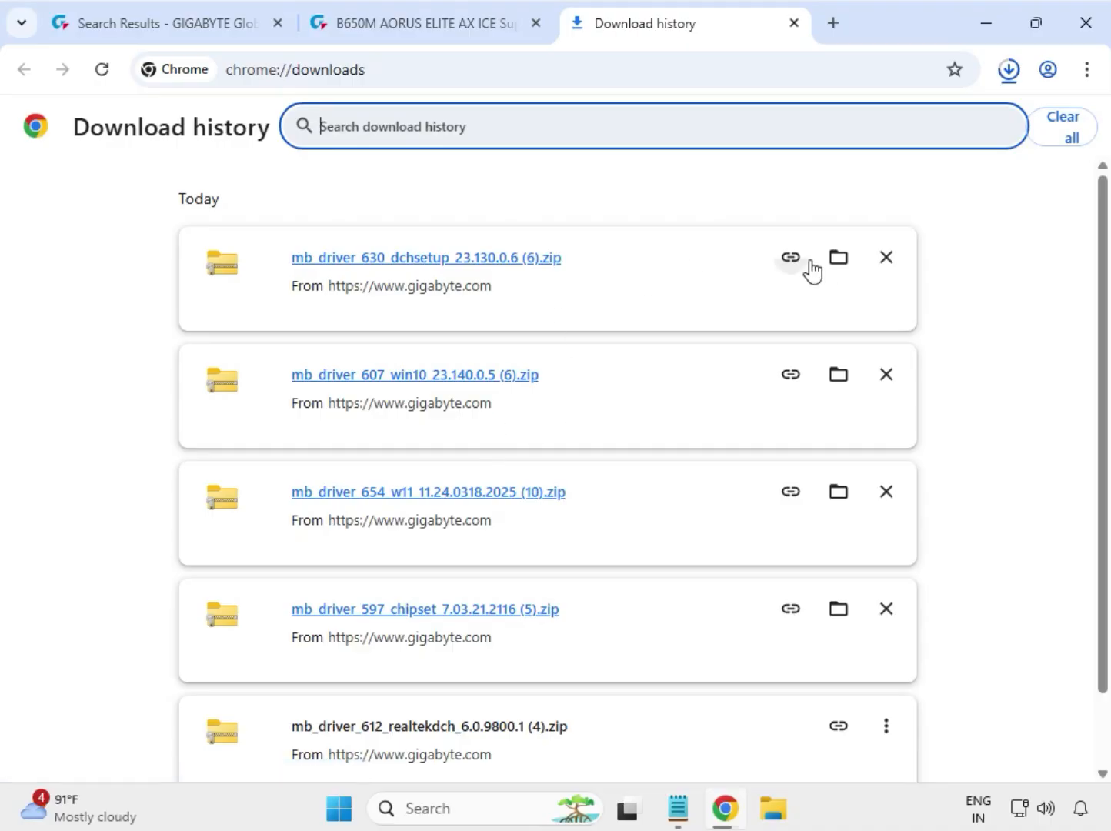
pyautogui.click(838, 262)
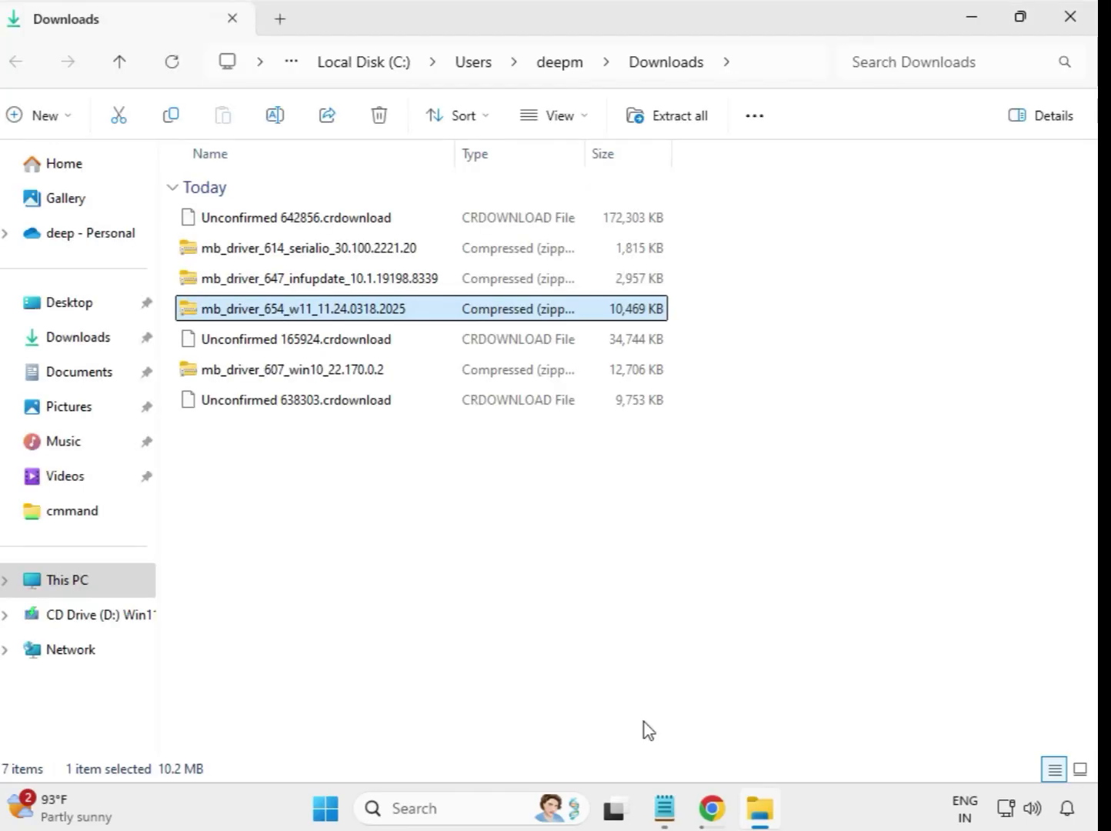
pyautogui.moveTo(410, 490); pyautogui.dragTo(377, 223)
pyautogui.click(592, 507)
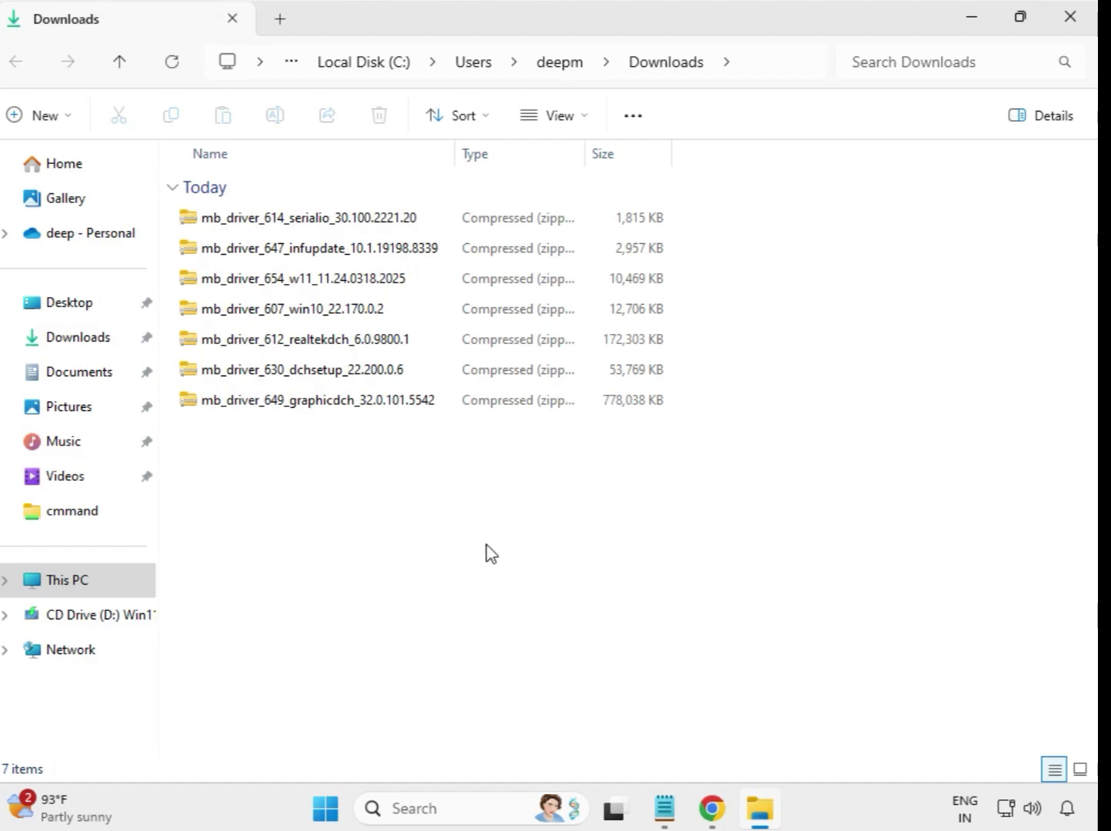
# Extract mb_driver_614_serialio_30.100.2221.20 to its default folder, close the extracted window, and select the new folder in Downloads.
pyautogui.click(283, 224)
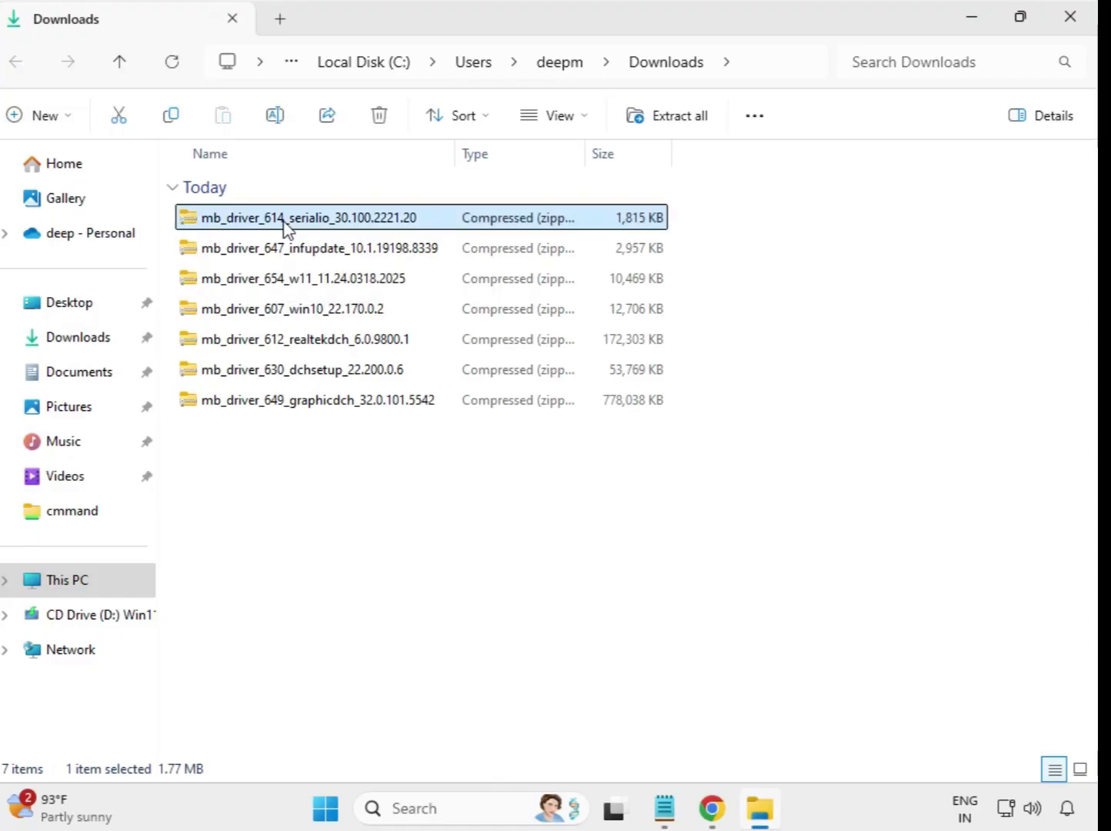
pyautogui.rightClick(284, 226)
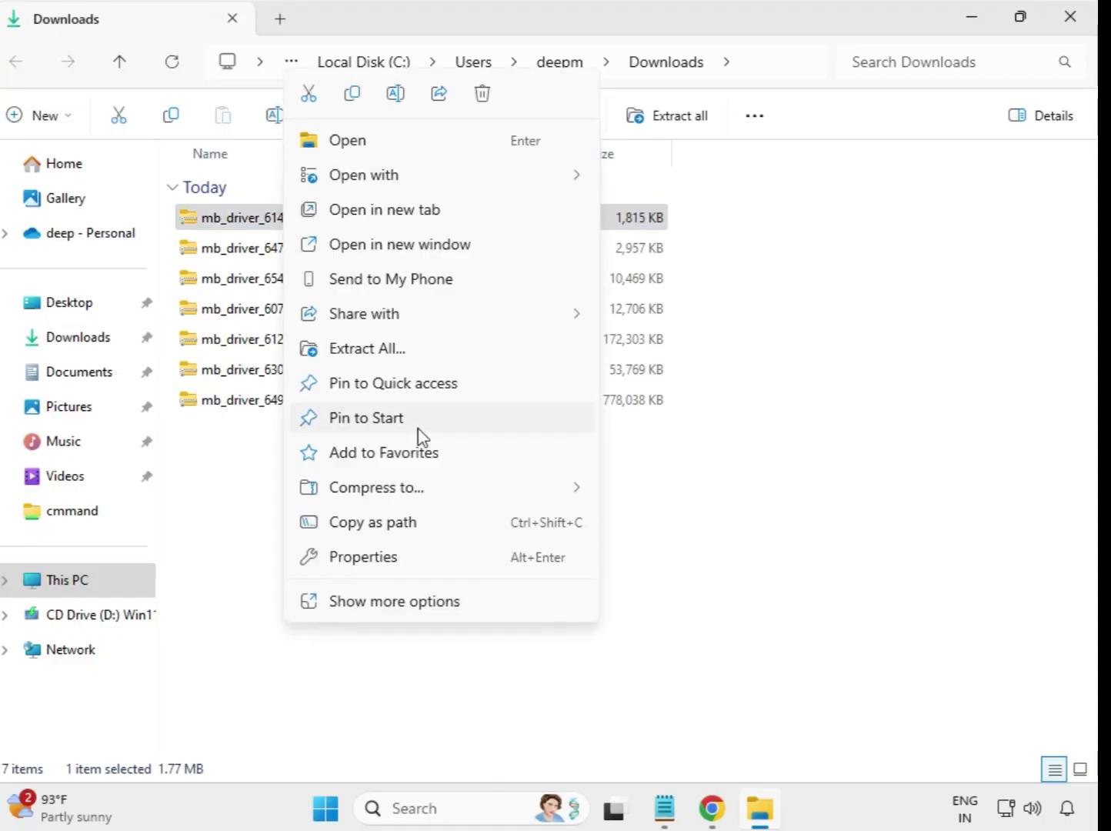
pyautogui.click(374, 356)
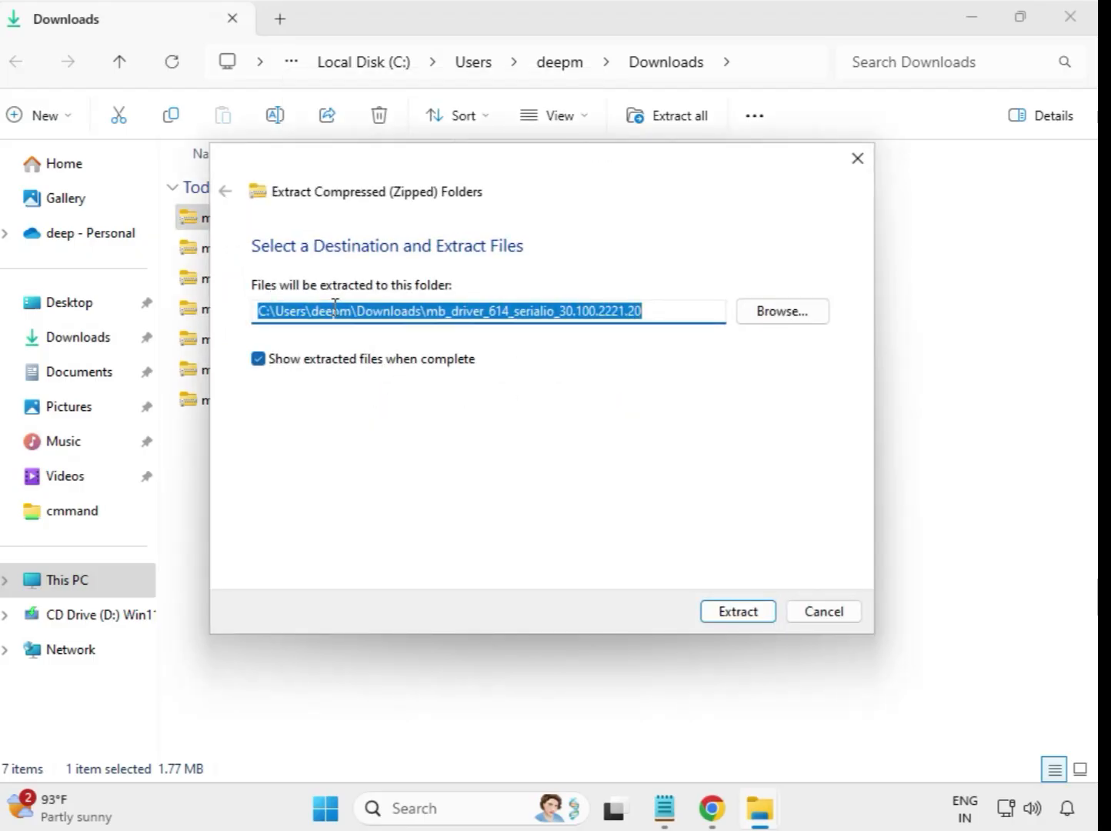
pyautogui.click(747, 614)
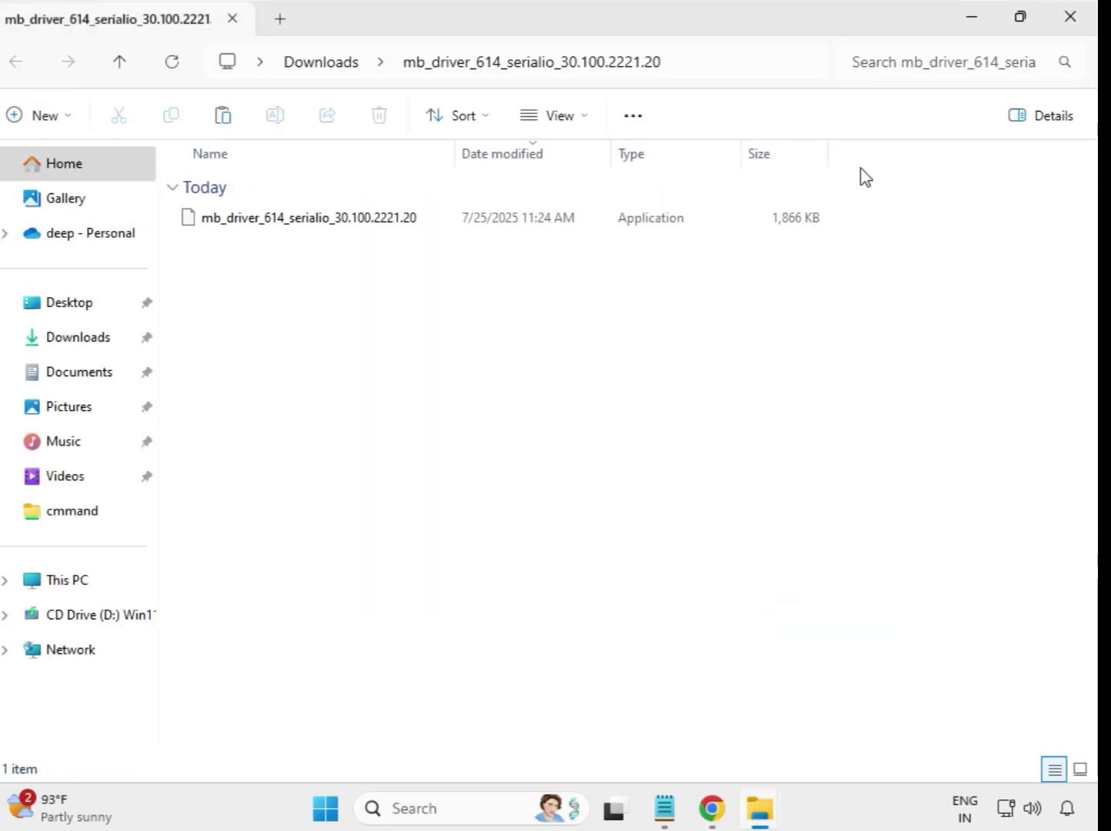
pyautogui.click(1075, 25)
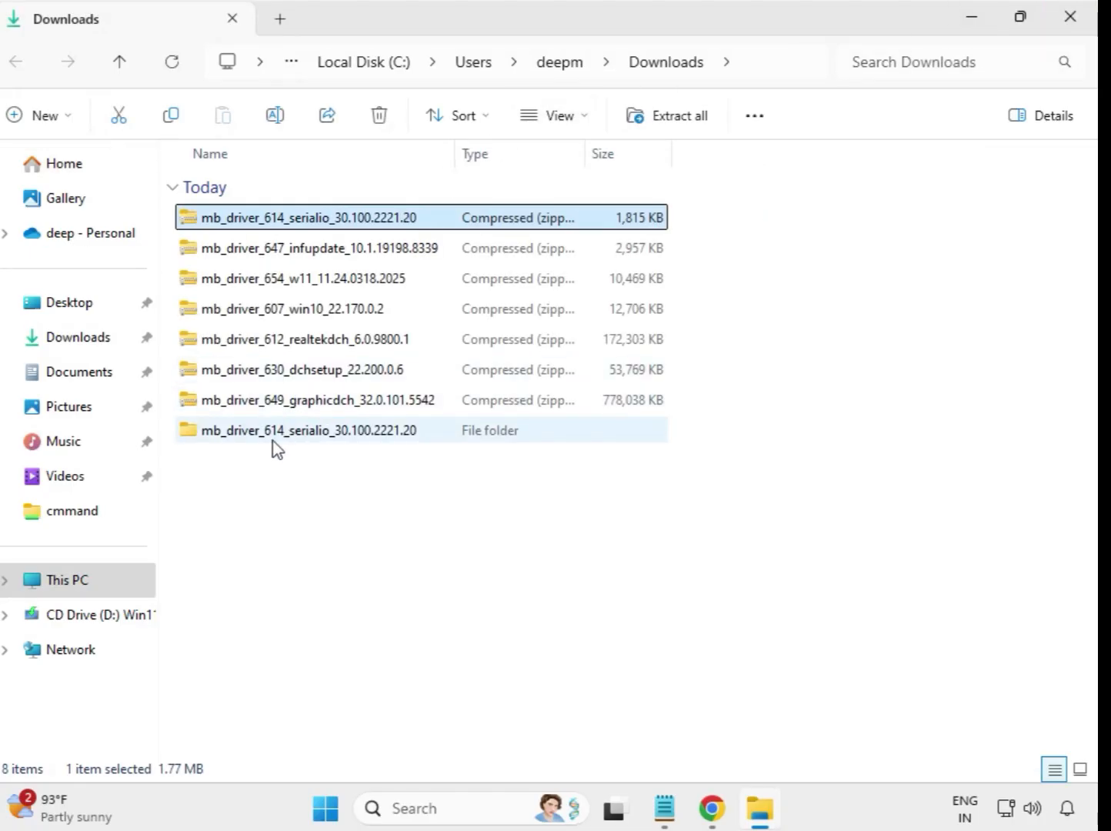
pyautogui.click(233, 441)
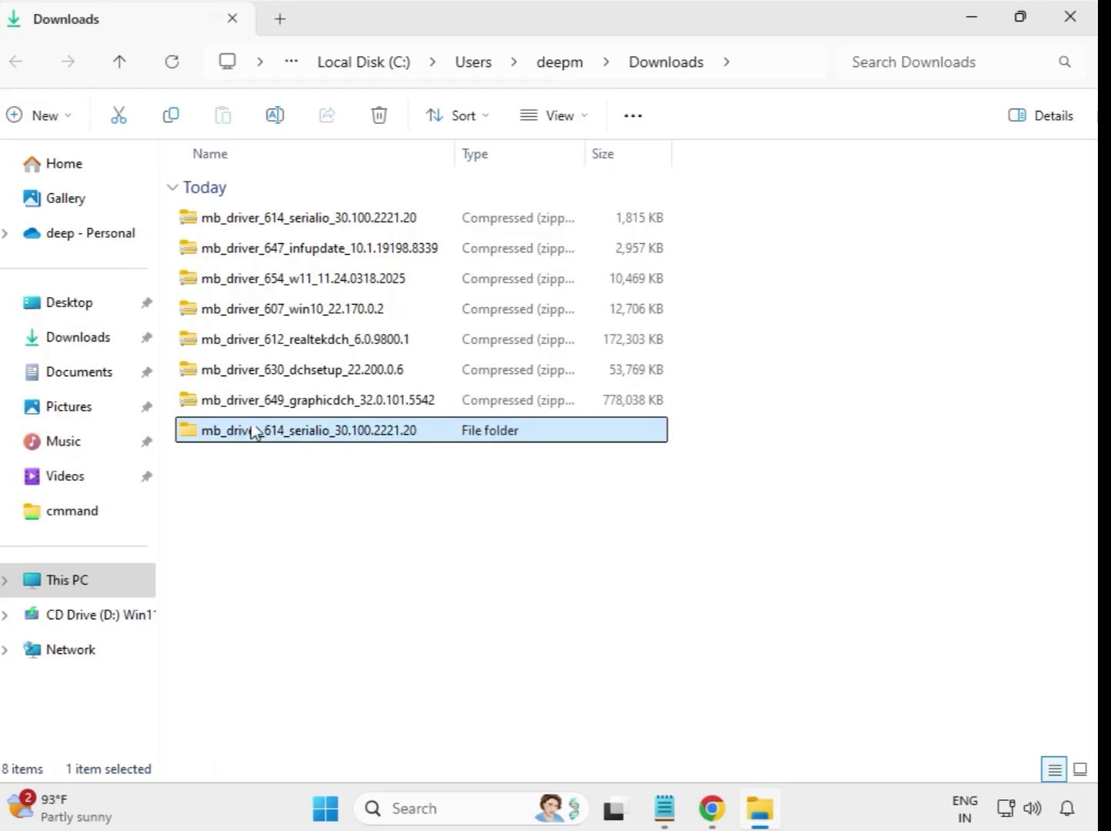
# Extract the mb_driver_647_infupdate_10.1.19198.8339 archive to its default folder in Downloads.
pyautogui.click(292, 262)
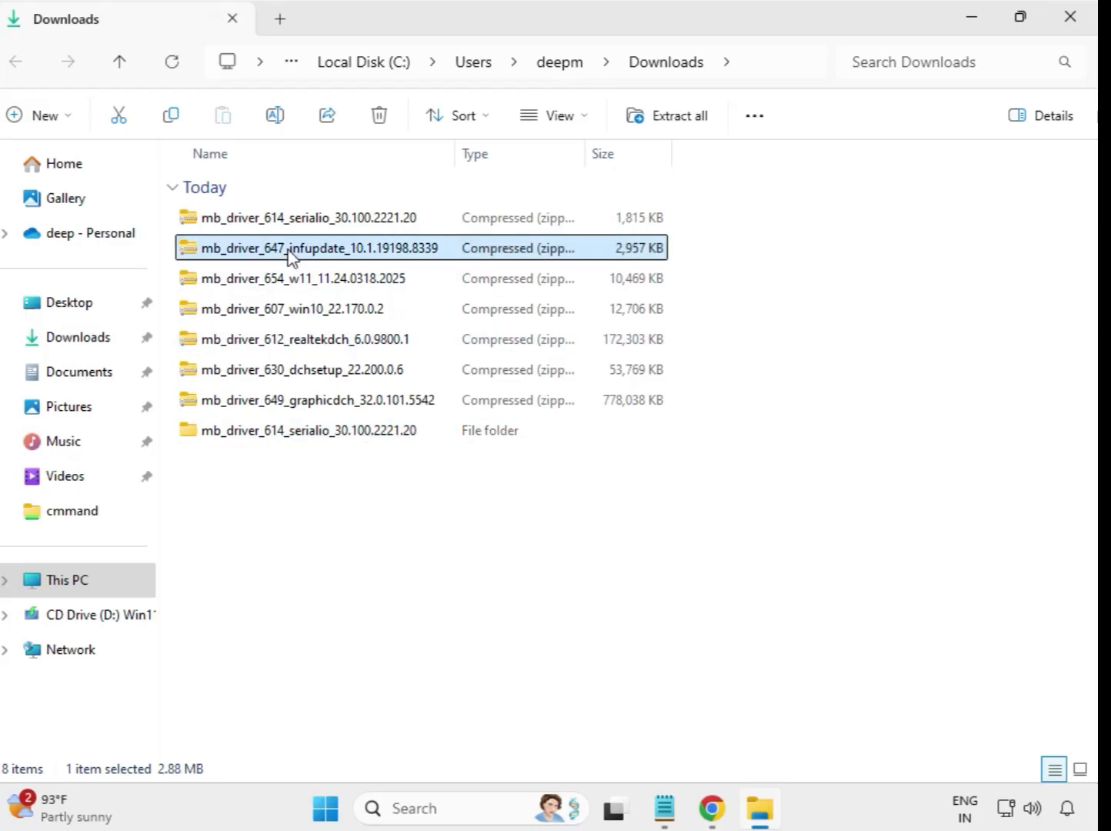
pyautogui.rightClick(290, 256)
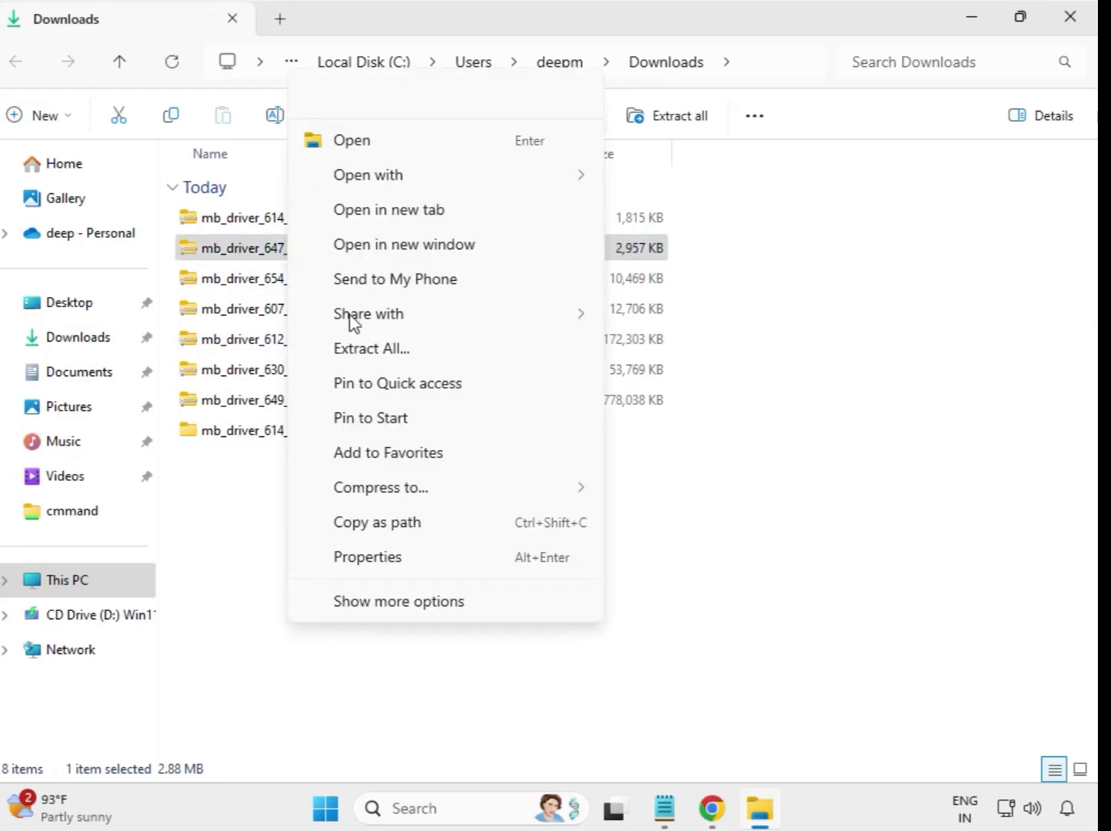
pyautogui.click(371, 359)
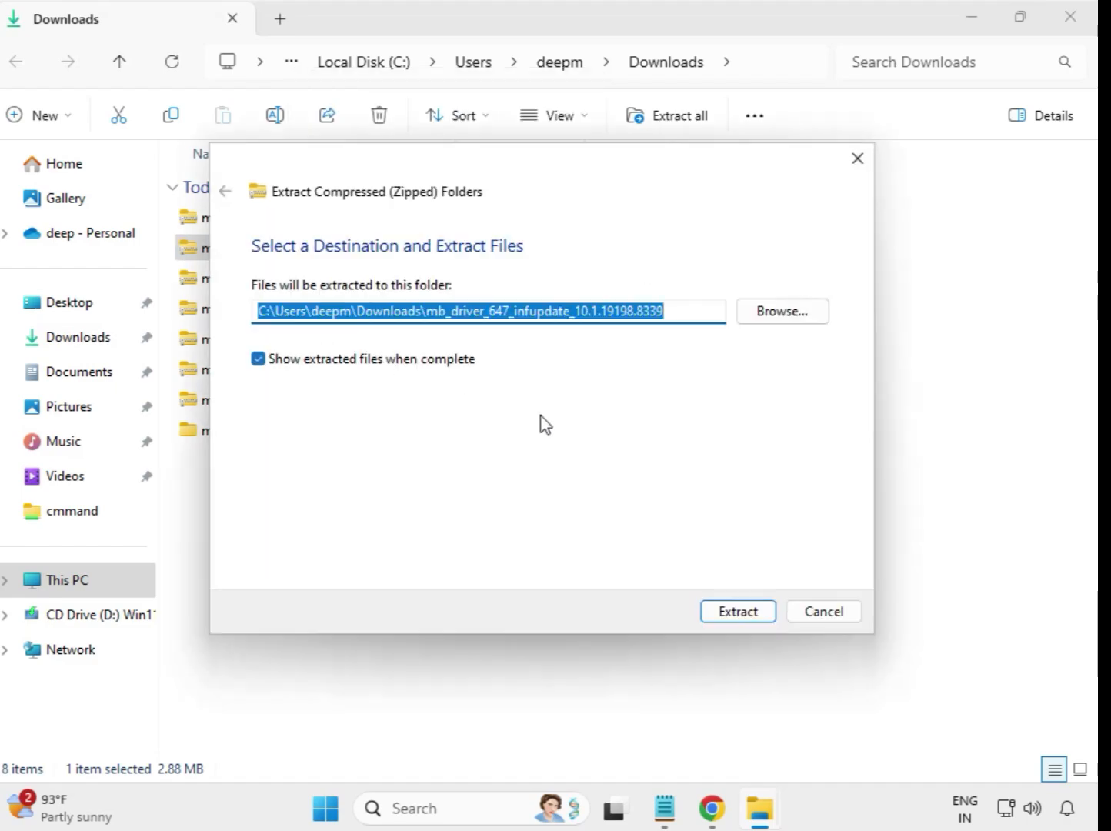
pyautogui.click(718, 616)
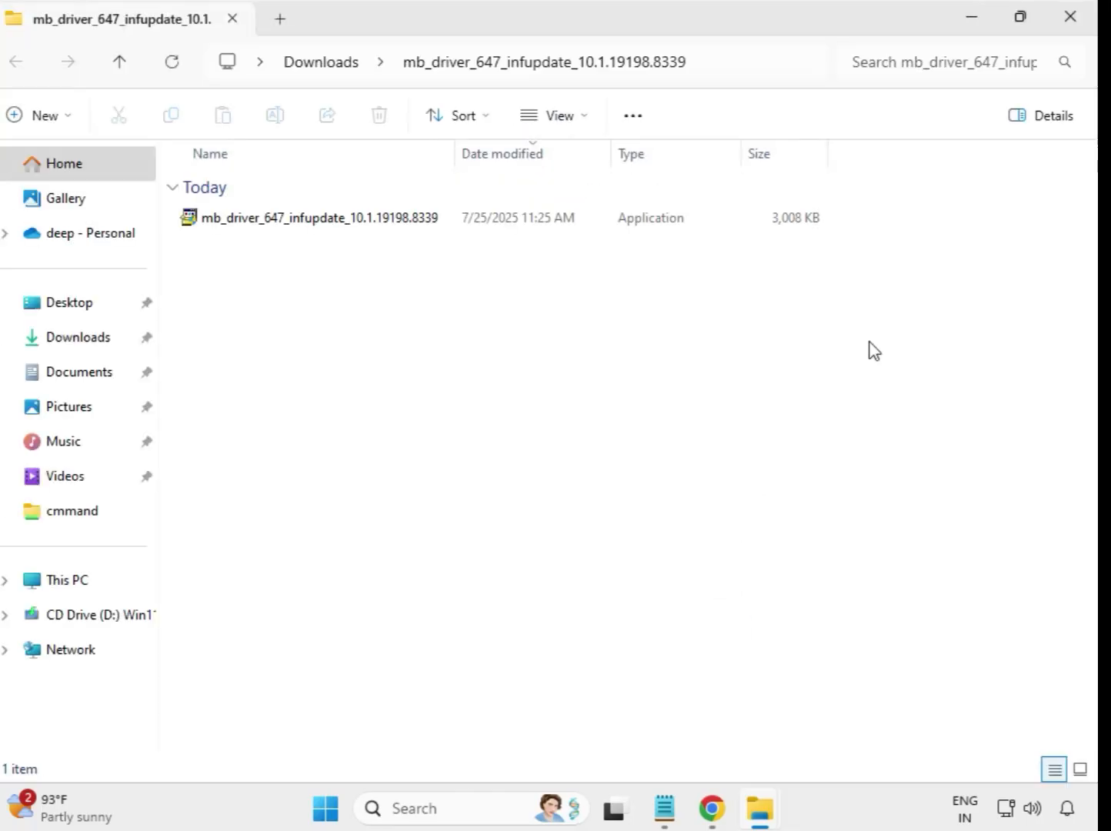
# Close the infupdate window, then extract the mb_driver_654_w11_11.24.0318.2025 archive to its default folder and close the resulting window.
pyautogui.click(1071, 17)
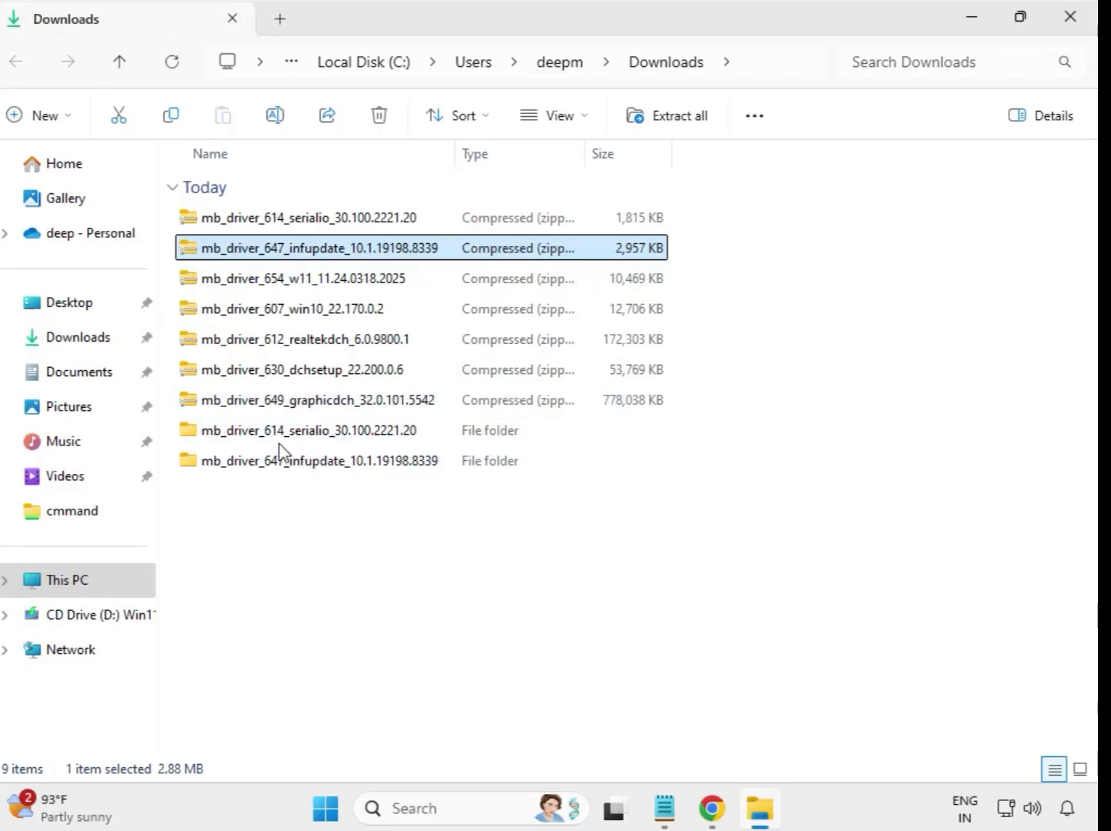
pyautogui.click(286, 283)
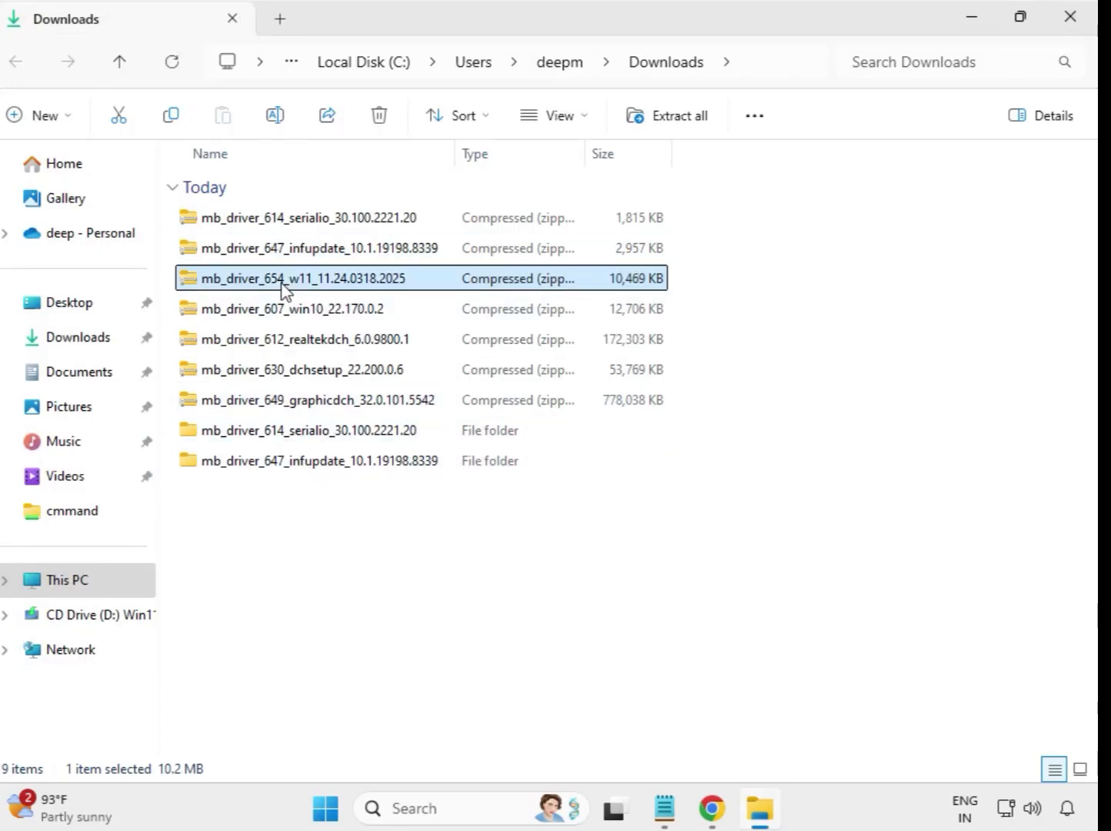
pyautogui.rightClick(286, 289)
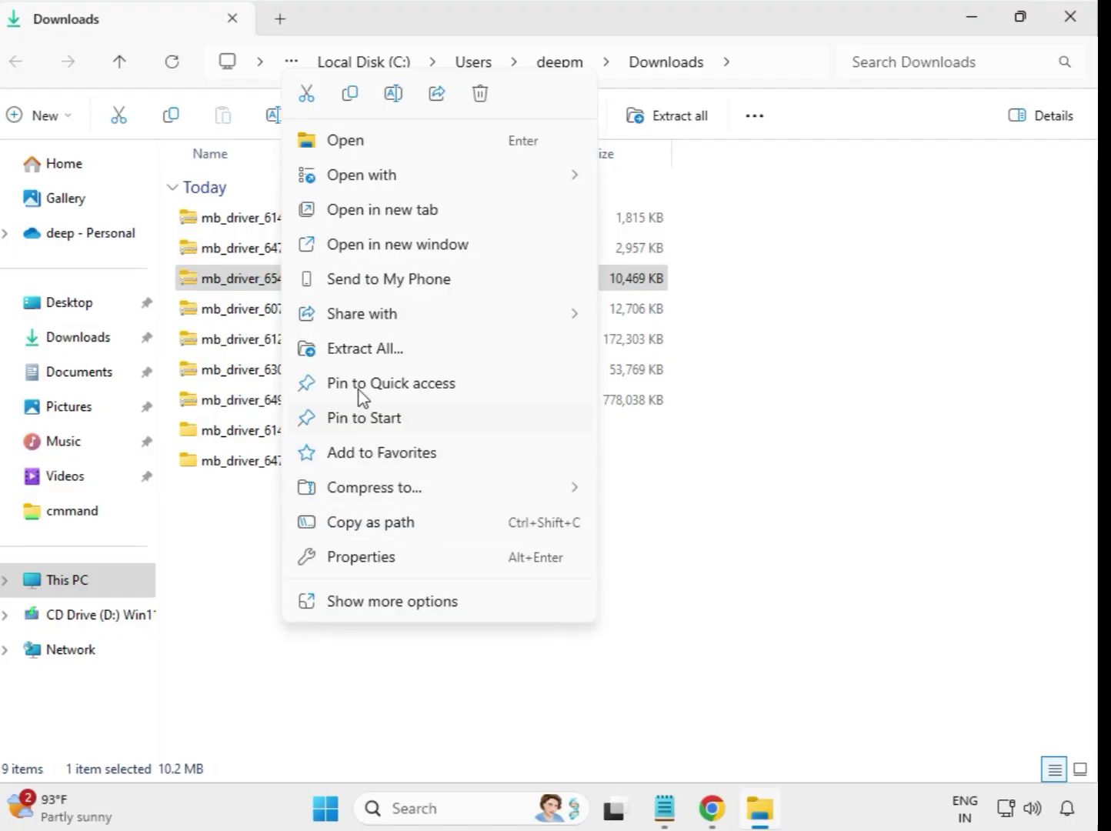
pyautogui.click(381, 350)
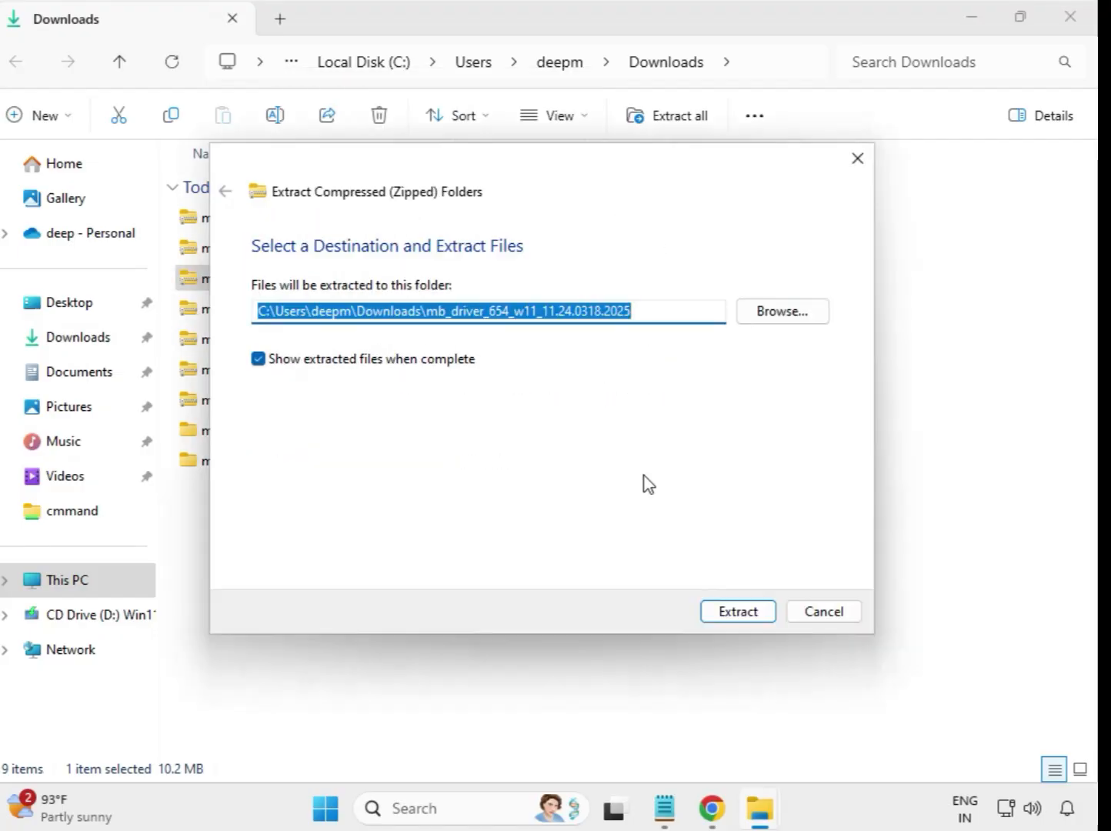
pyautogui.click(720, 614)
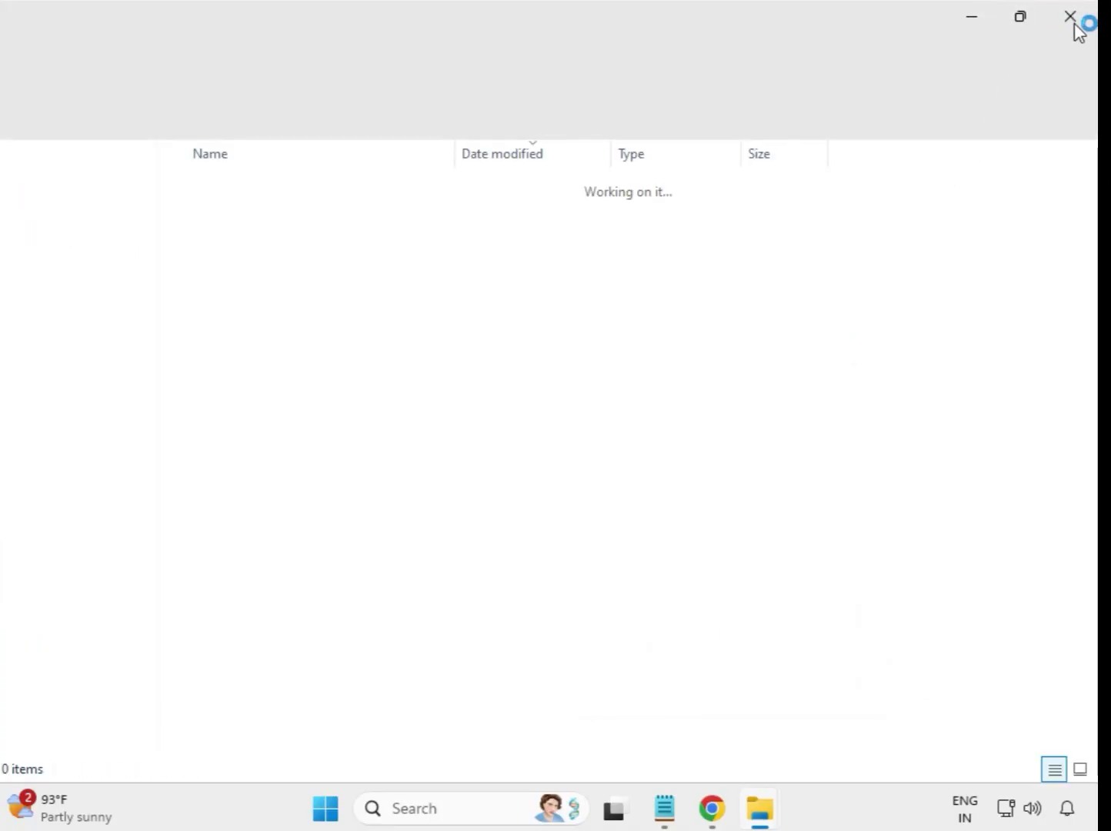
pyautogui.click(1075, 23)
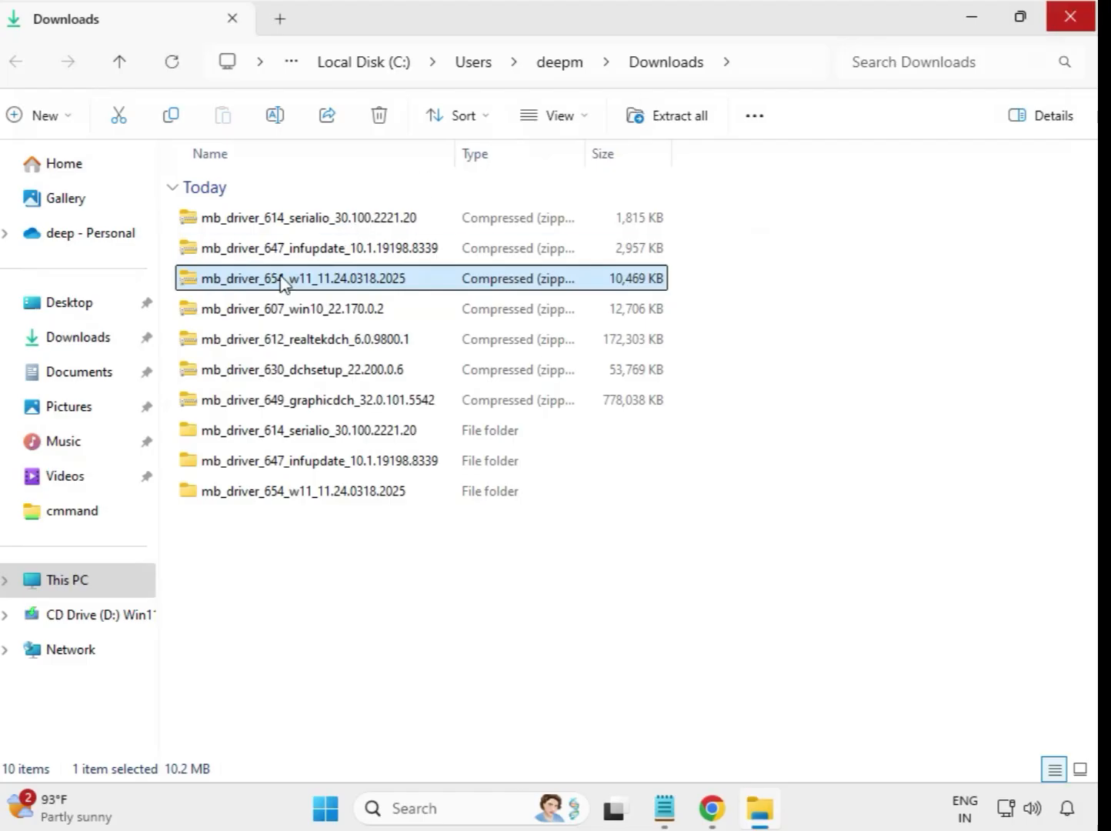
# Extract the mb_driver_607_win10_22.170.0.2 archive to its default folder in Downloads and close the extracted window.
pyautogui.click(254, 312)
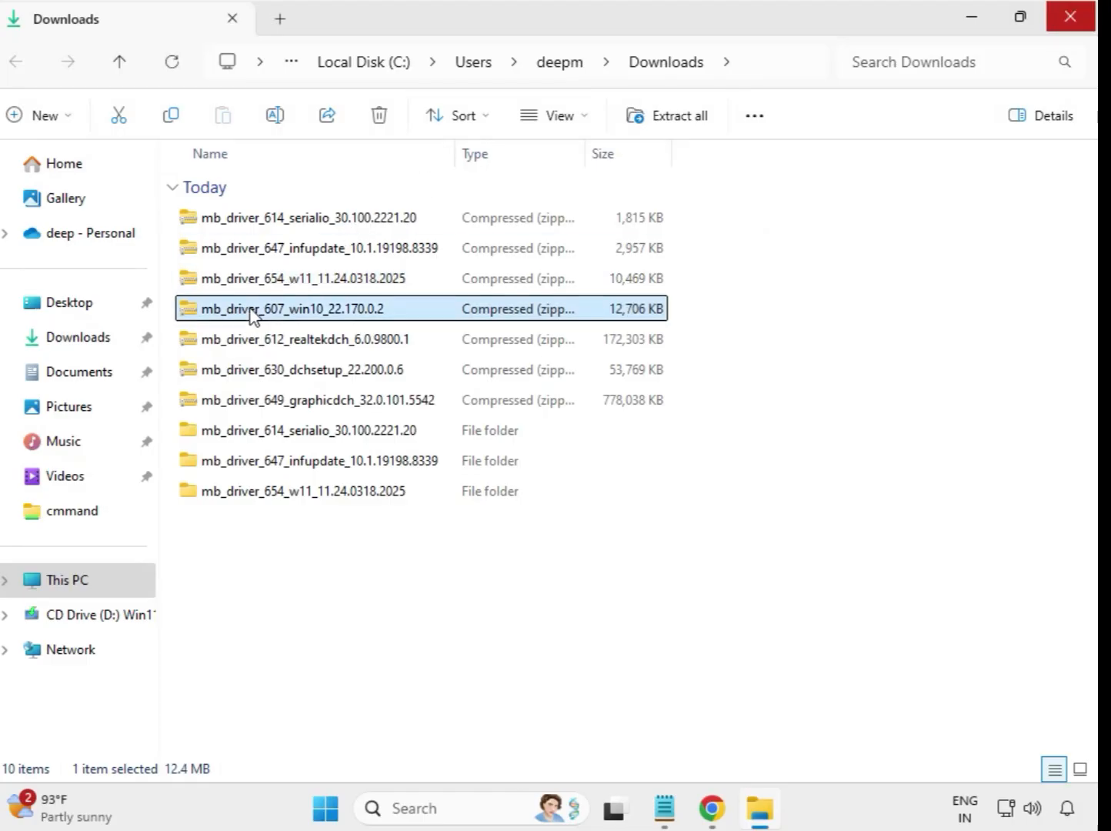
pyautogui.rightClick(254, 316)
pyautogui.click(327, 350)
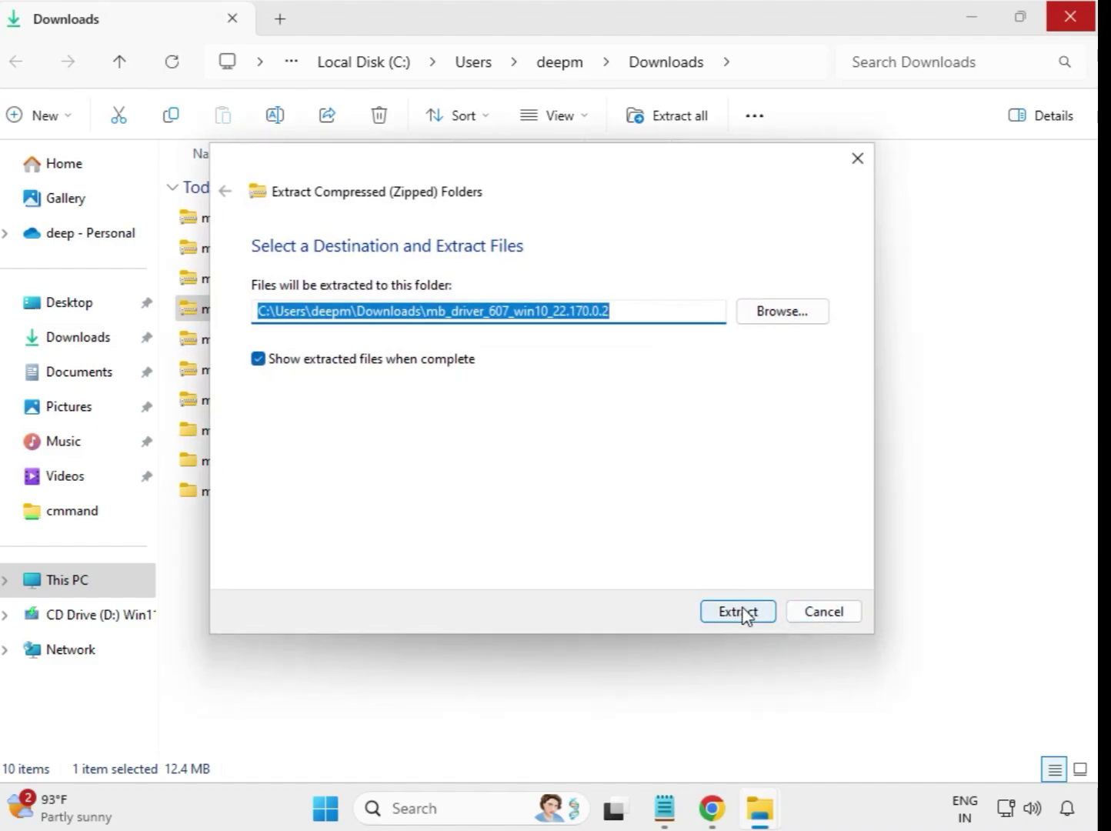
pyautogui.click(743, 611)
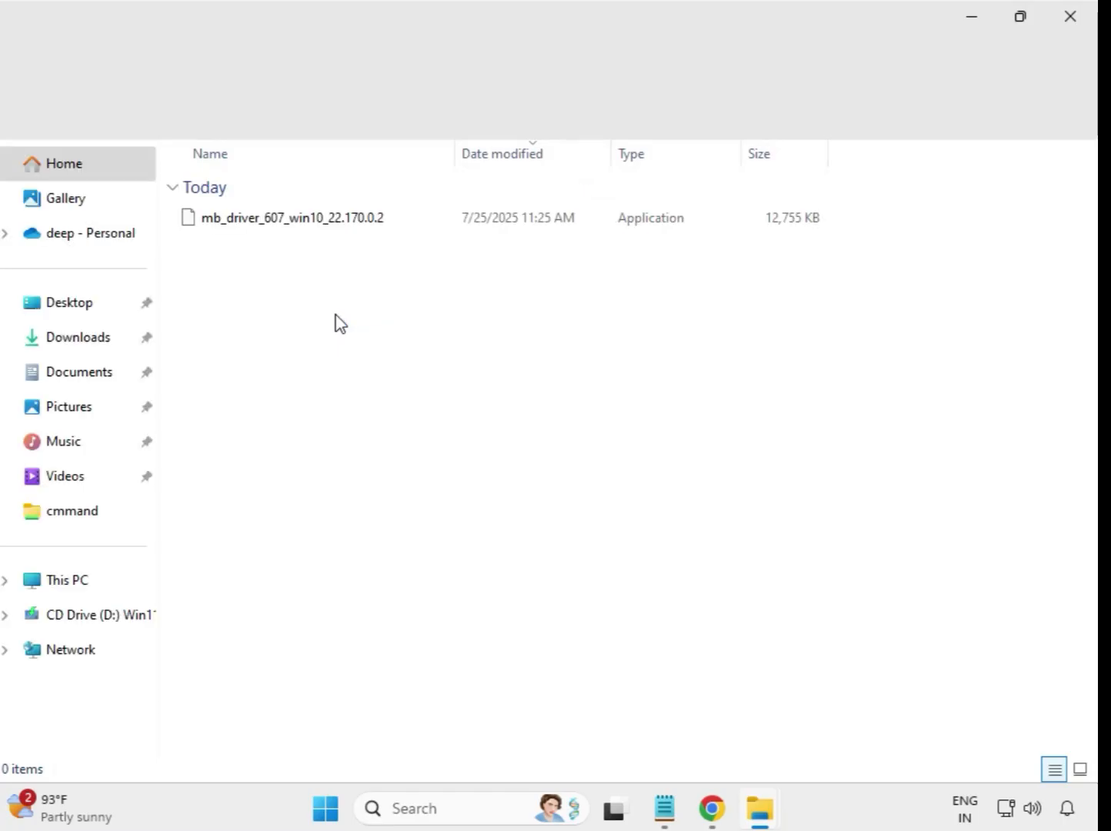
pyautogui.click(1078, 16)
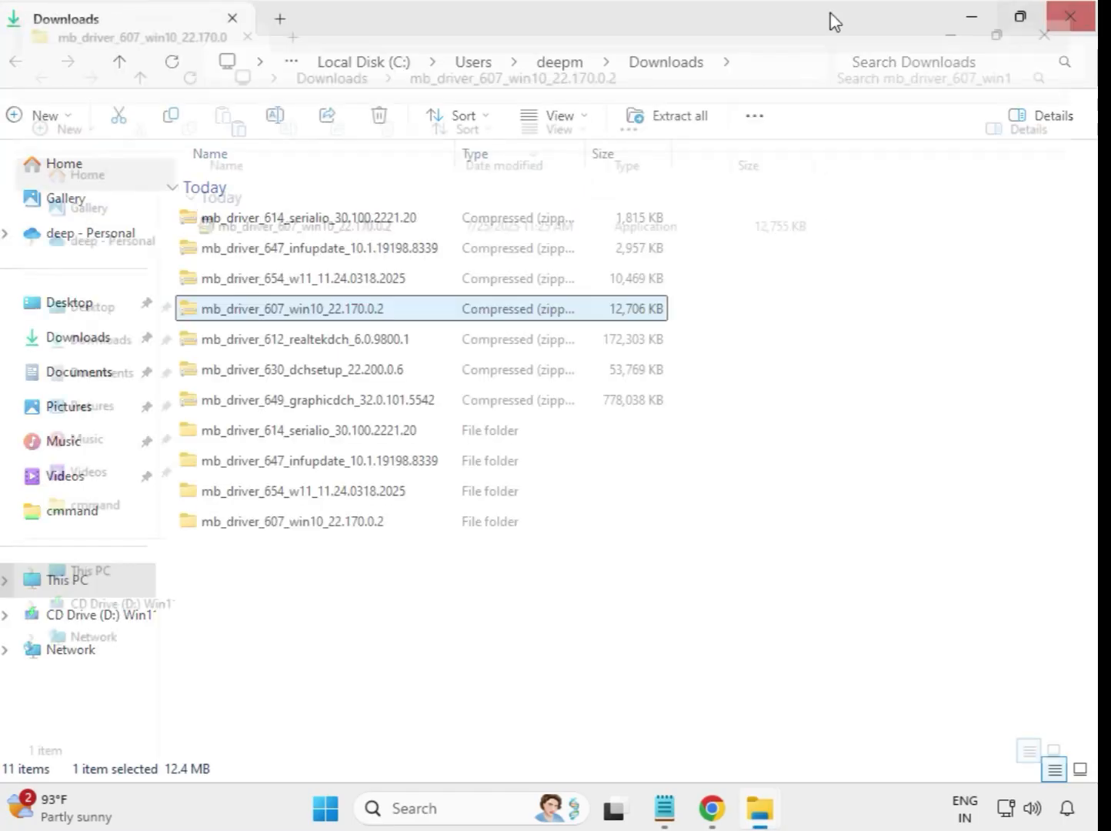
# Extract the mb_driver_612_realtekdch_6.0.9800.1 archive to its default folder in Downloads and close the extracted window.
pyautogui.click(313, 345)
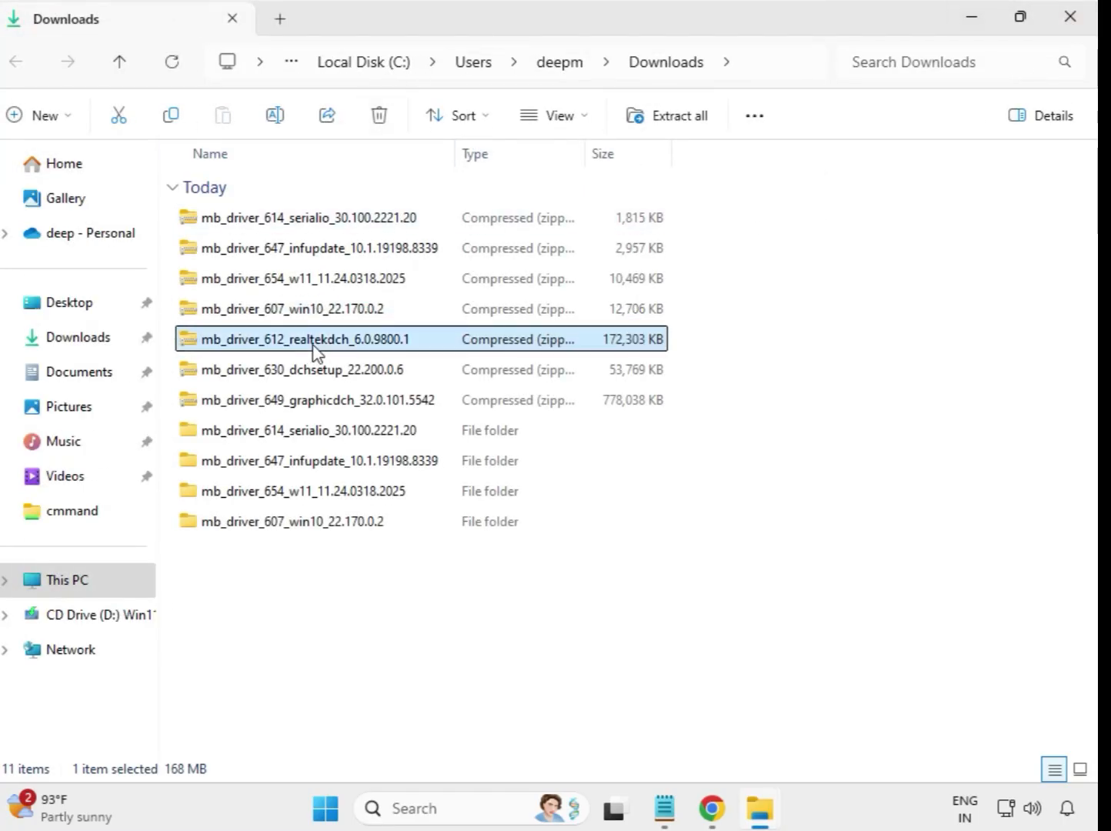
pyautogui.rightClick(314, 348)
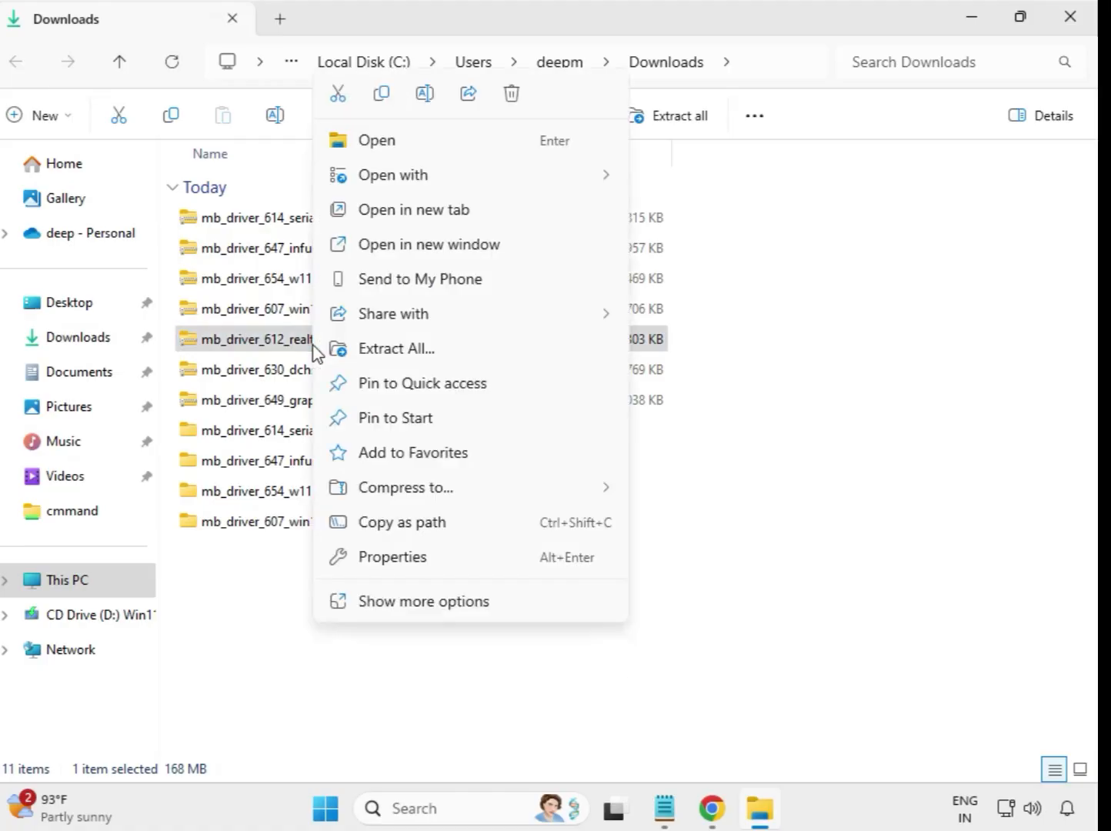
pyautogui.click(430, 354)
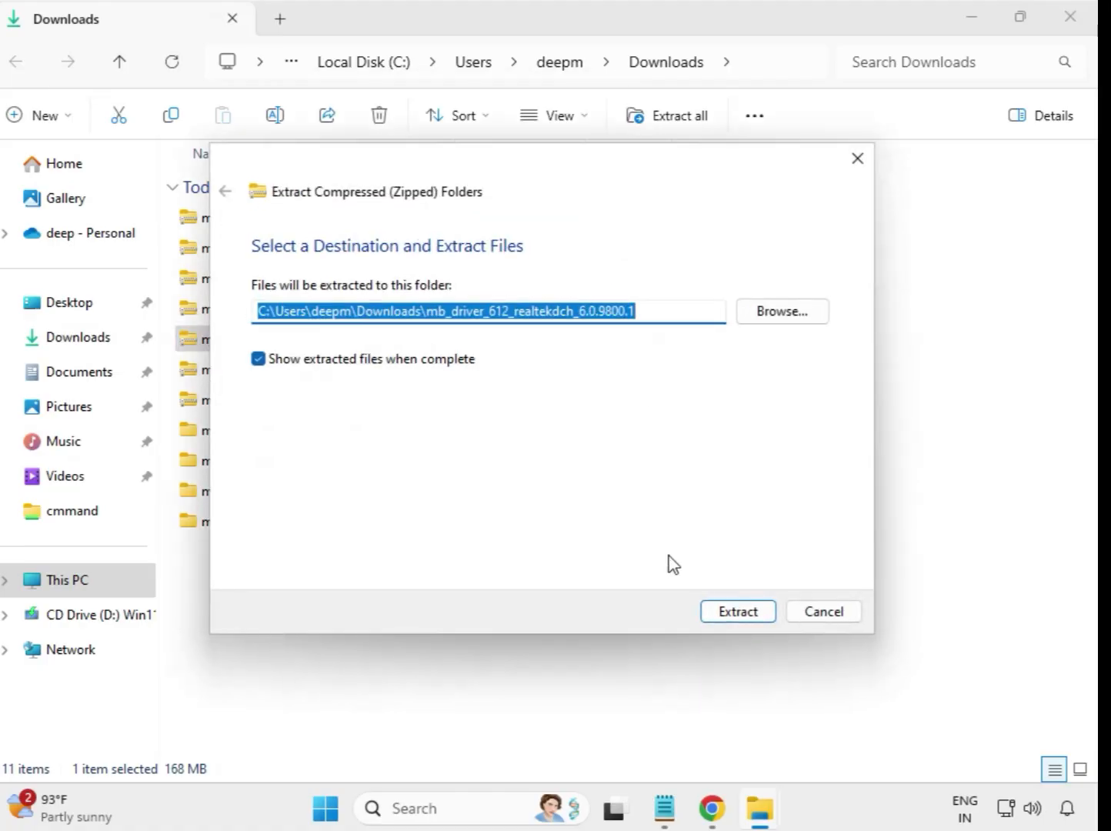
pyautogui.click(728, 616)
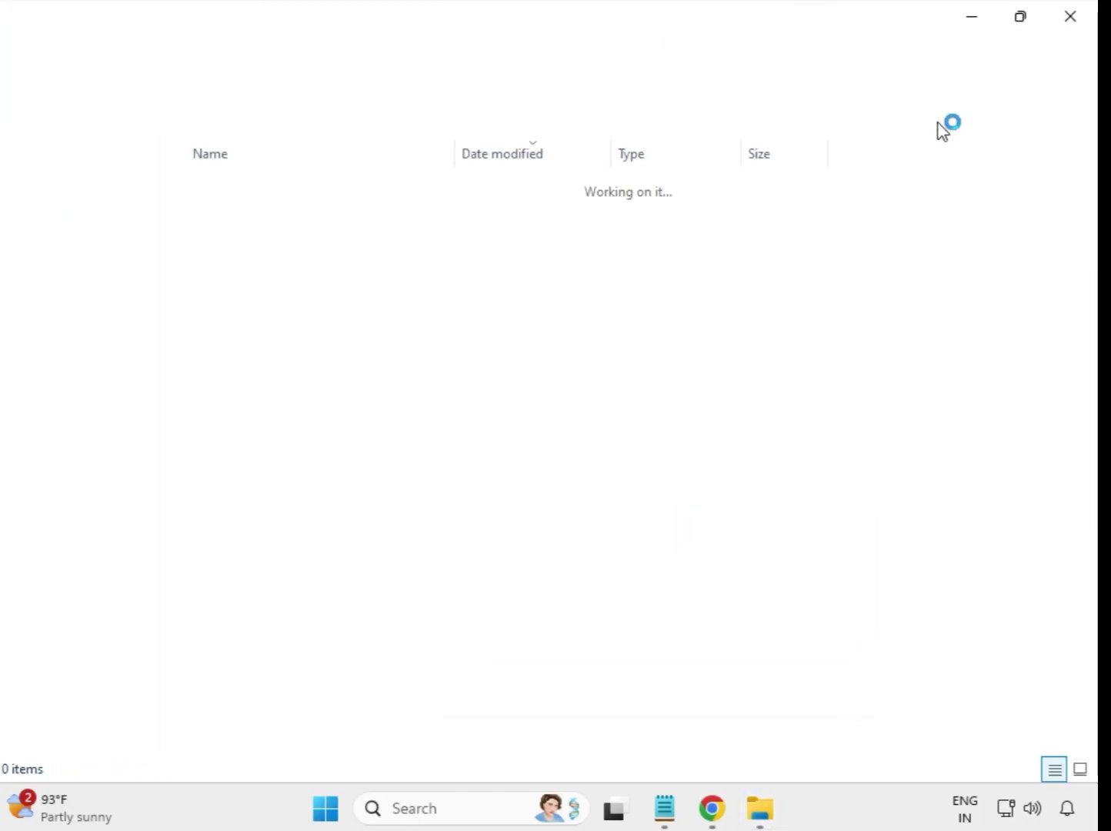
pyautogui.click(1072, 18)
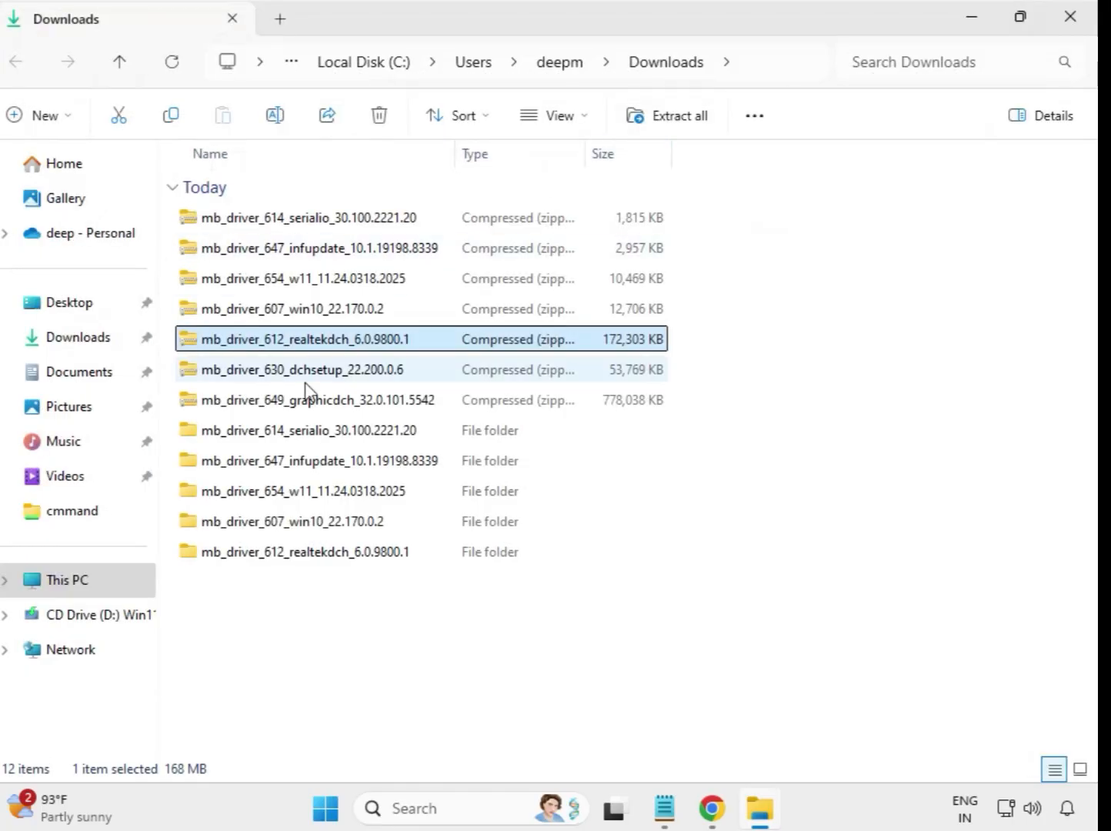
# Extract the mb_driver_630_dchsetup_22.200.0.6 archive to its default folder in Downloads and close the extracted window.
pyautogui.click(308, 374)
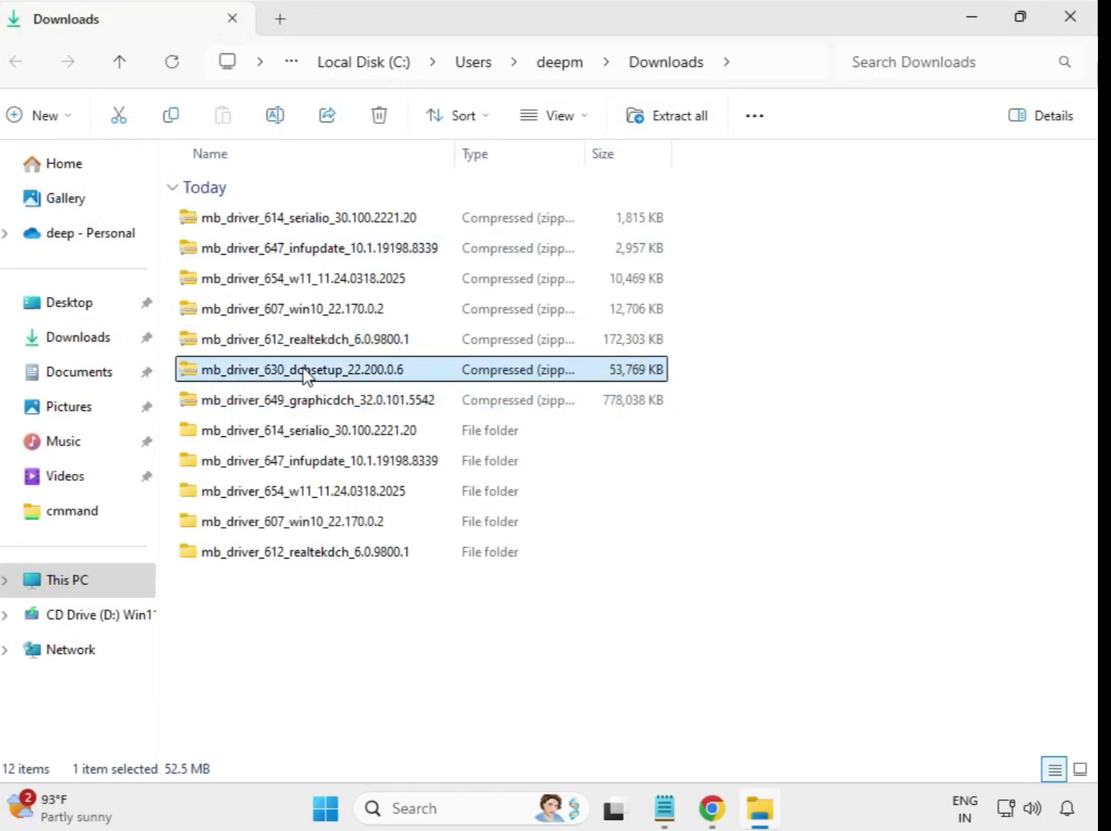
pyautogui.rightClick(307, 374)
pyautogui.click(370, 358)
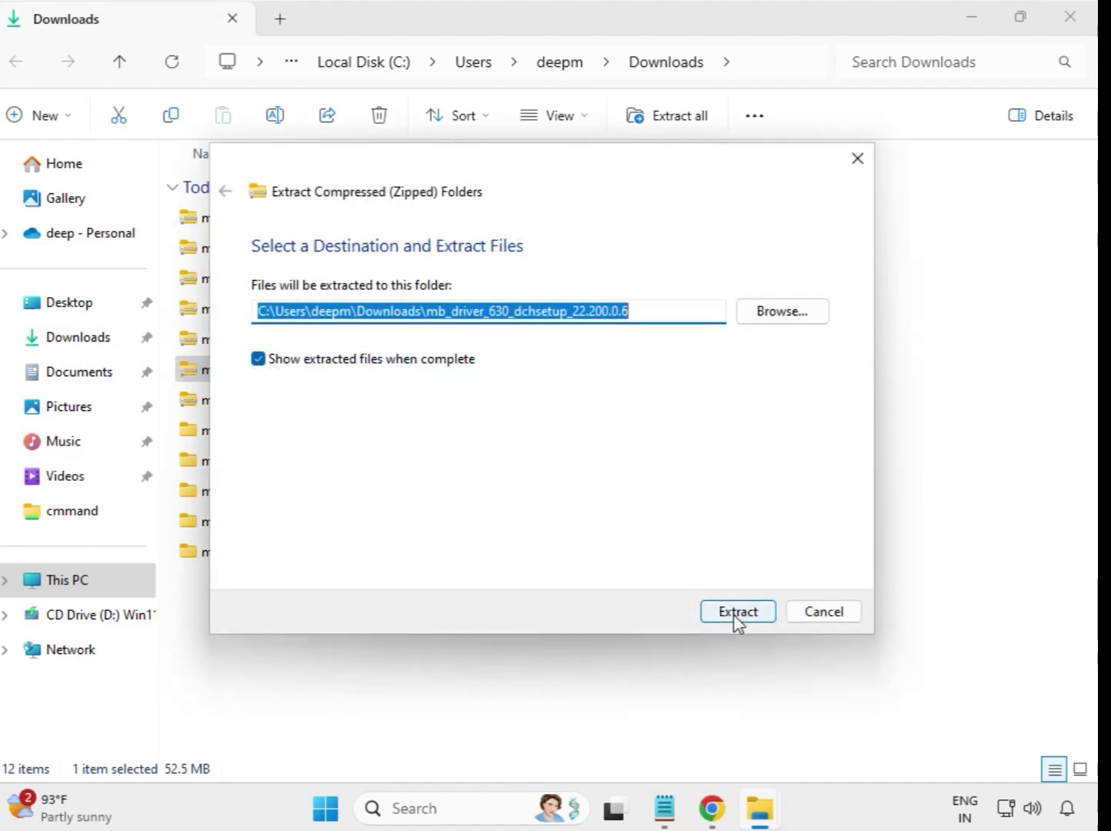
pyautogui.click(733, 614)
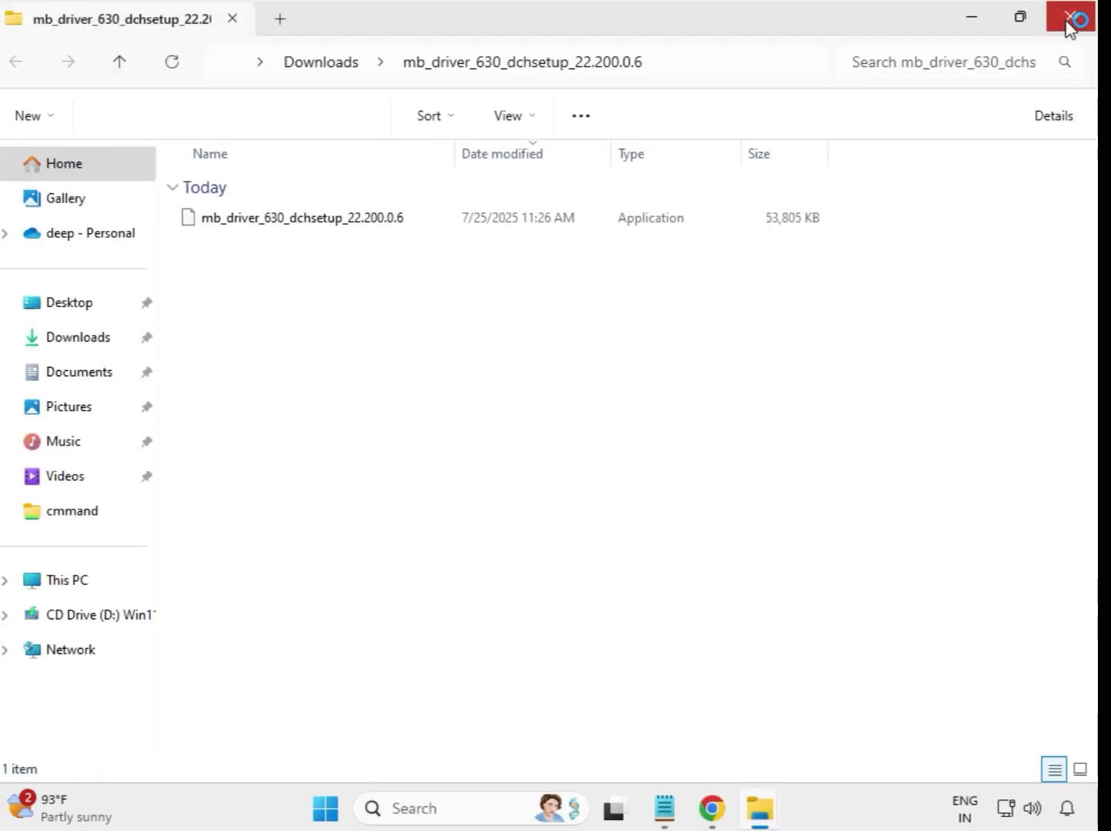
pyautogui.click(1070, 18)
# Extract the mb_driver_649_graphicdch_32.0.101.5542 archive to its default folder in Downloads and close the extracted window.
pyautogui.click(337, 408)
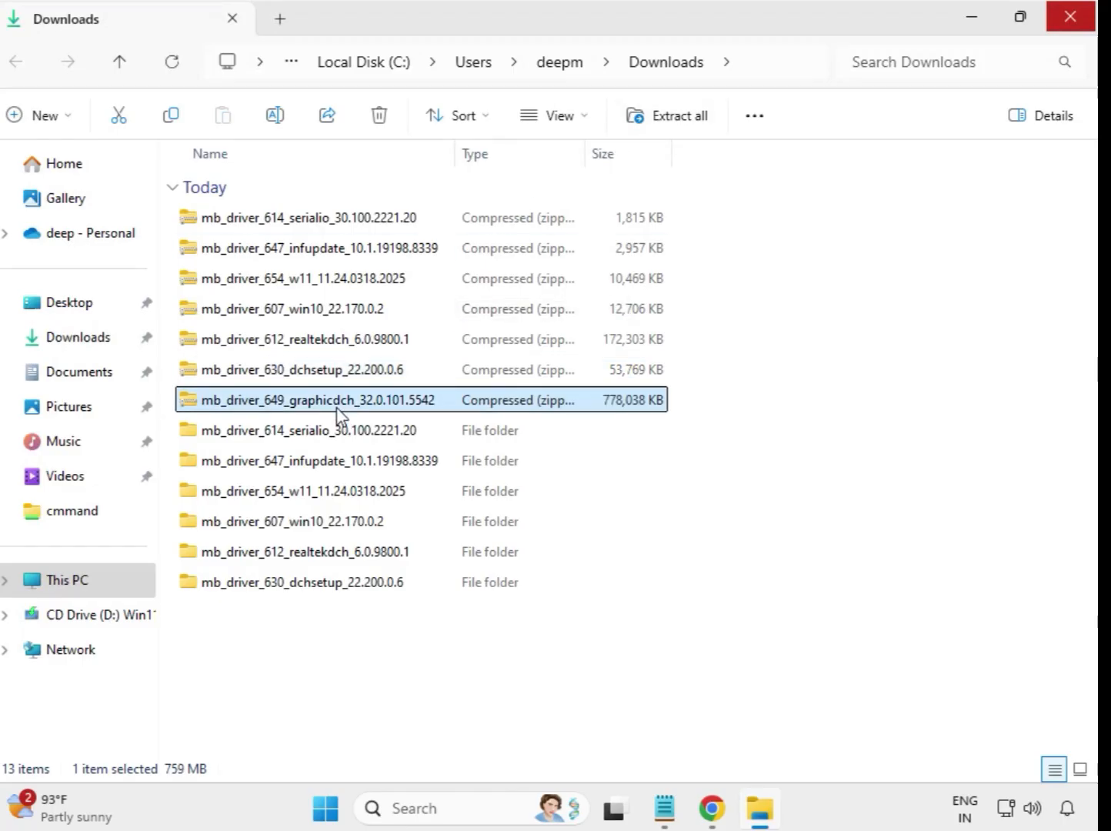
pyautogui.rightClick(337, 409)
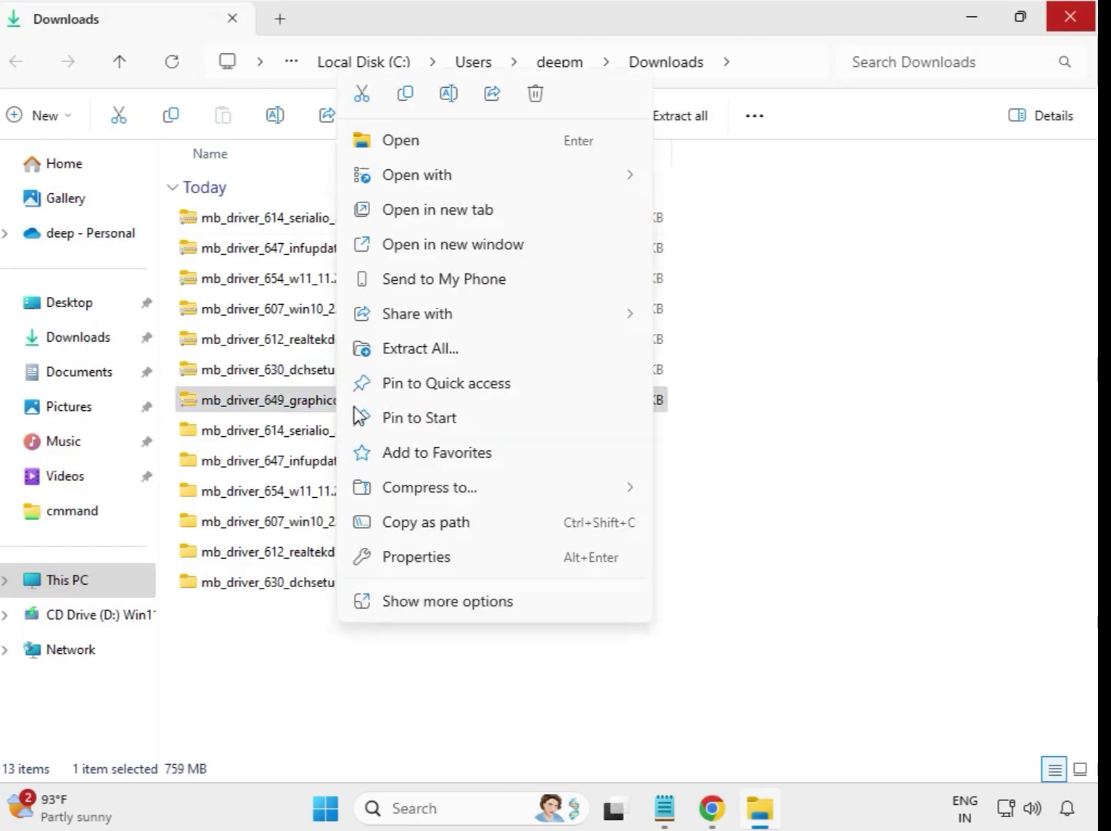
pyautogui.click(420, 349)
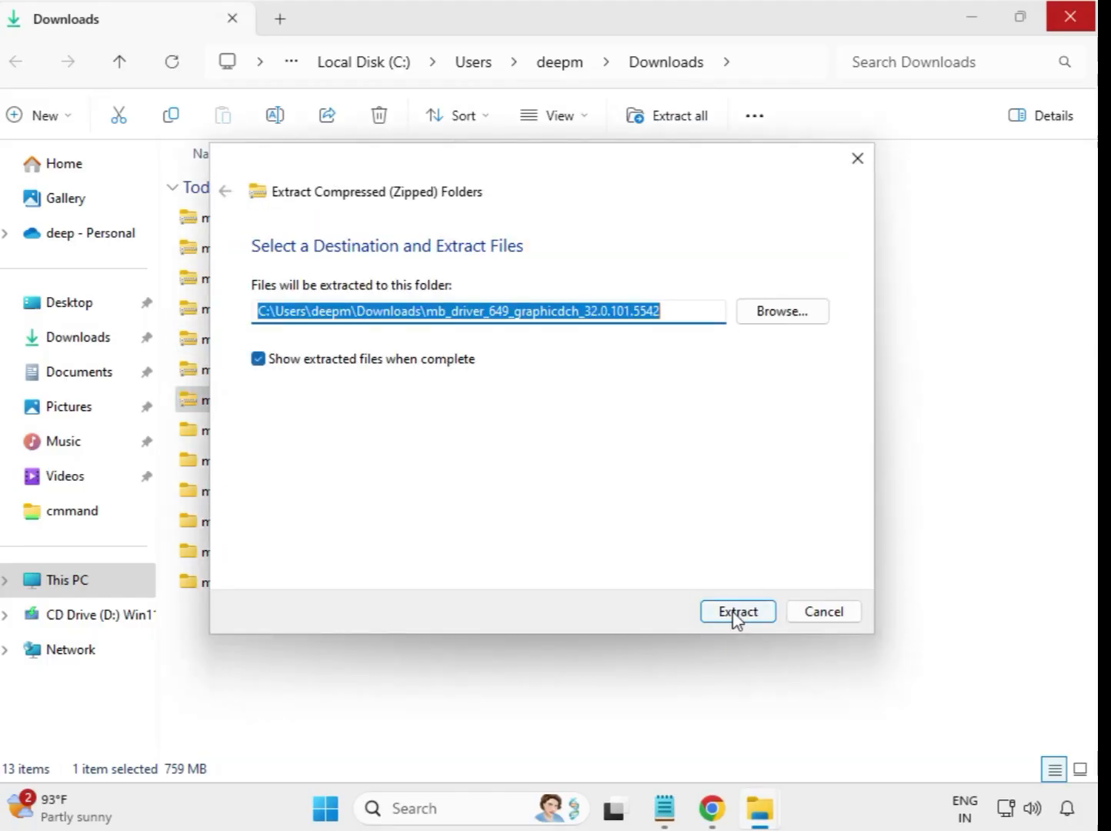
pyautogui.click(737, 612)
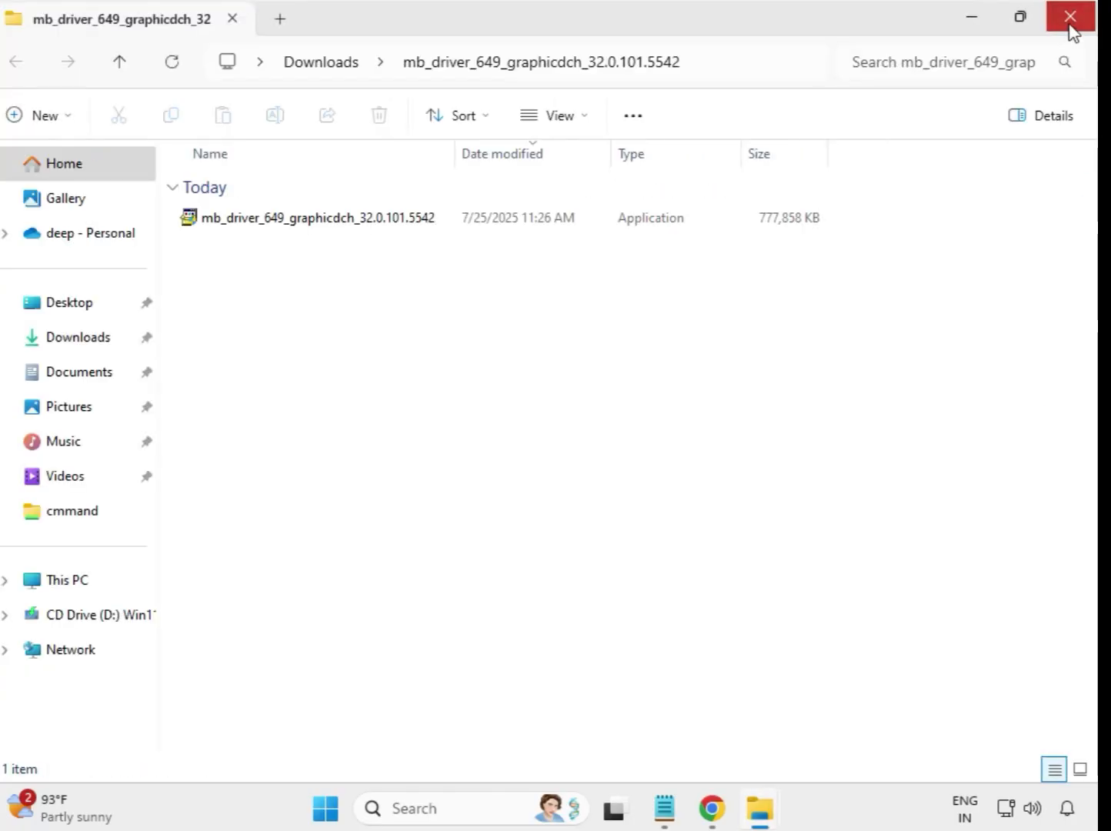
pyautogui.click(1071, 27)
# Refresh the Downloads folder listing, then highlight all the extracted driver folders and clear the selection.
pyautogui.click(729, 648)
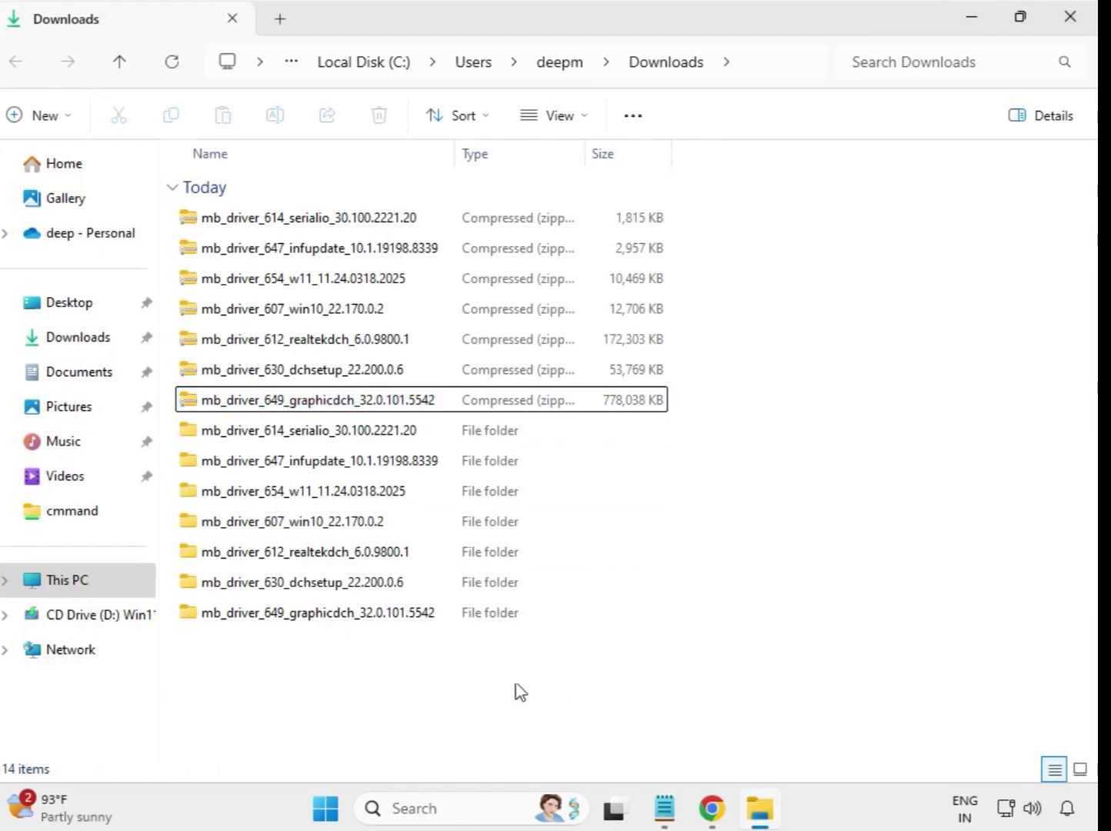
pyautogui.rightClick(410, 666)
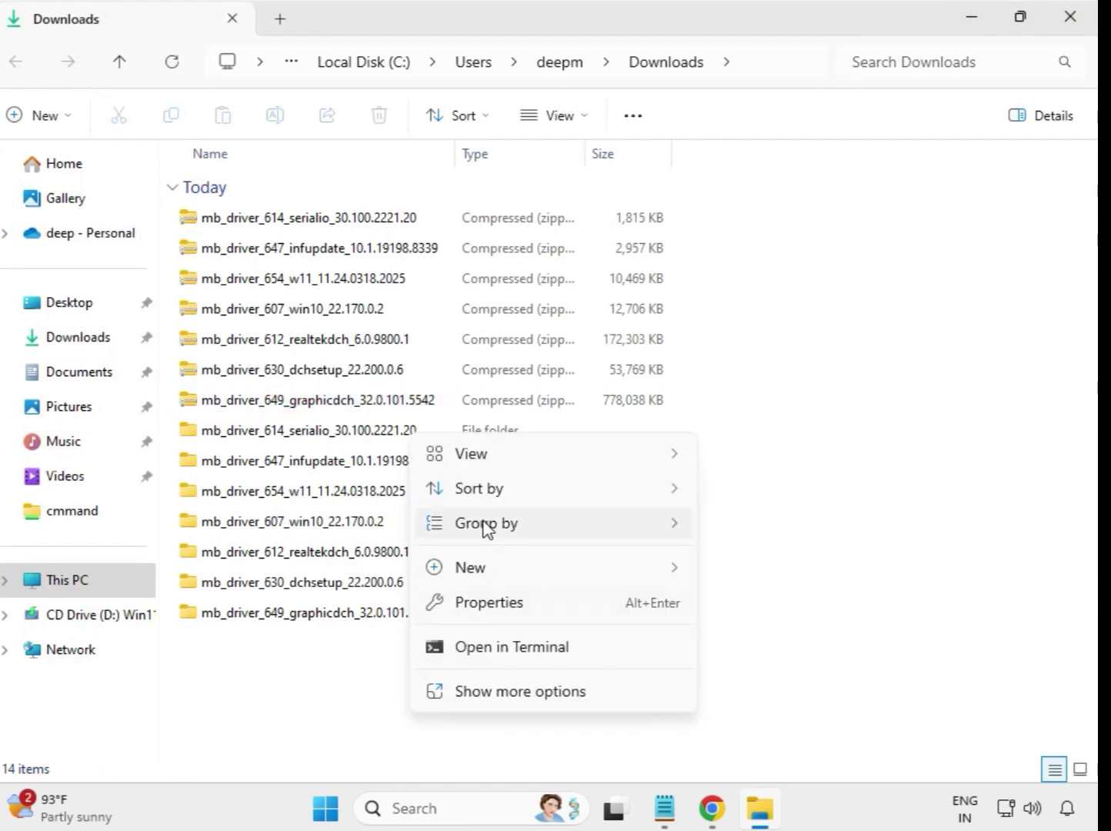
pyautogui.click(533, 691)
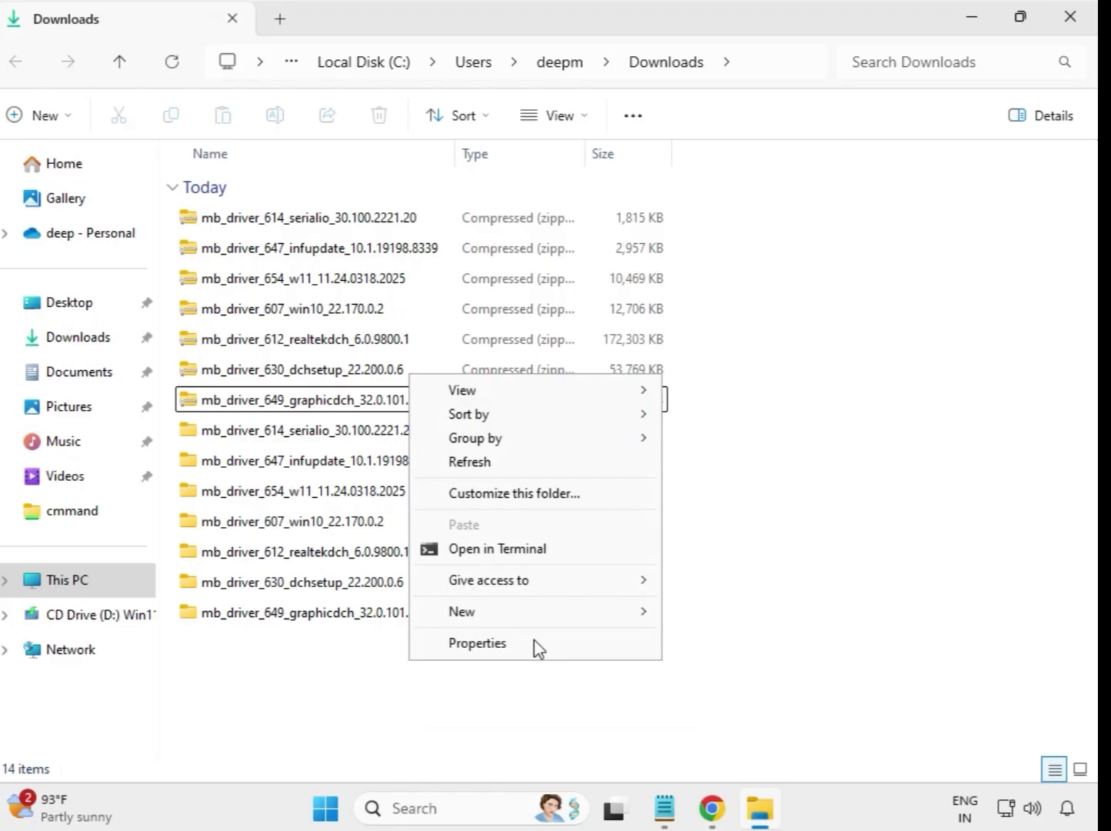
pyautogui.click(480, 465)
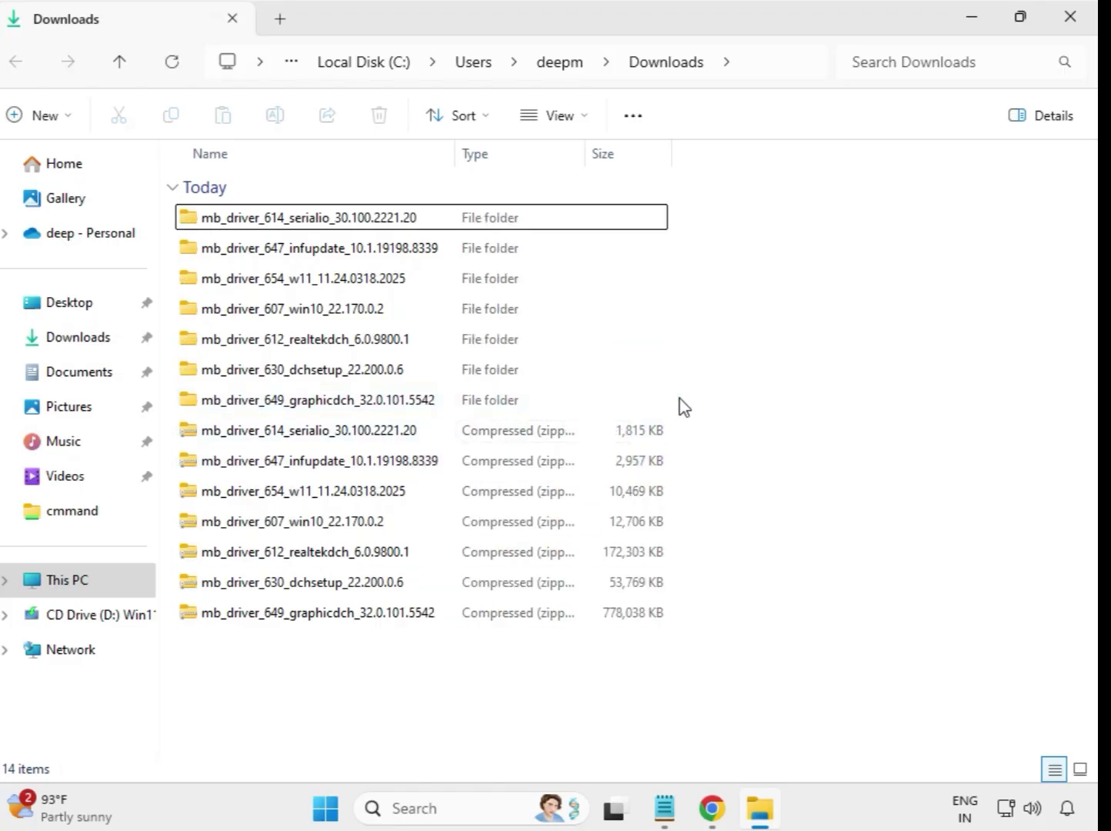
pyautogui.moveTo(681, 398); pyautogui.dragTo(422, 209)
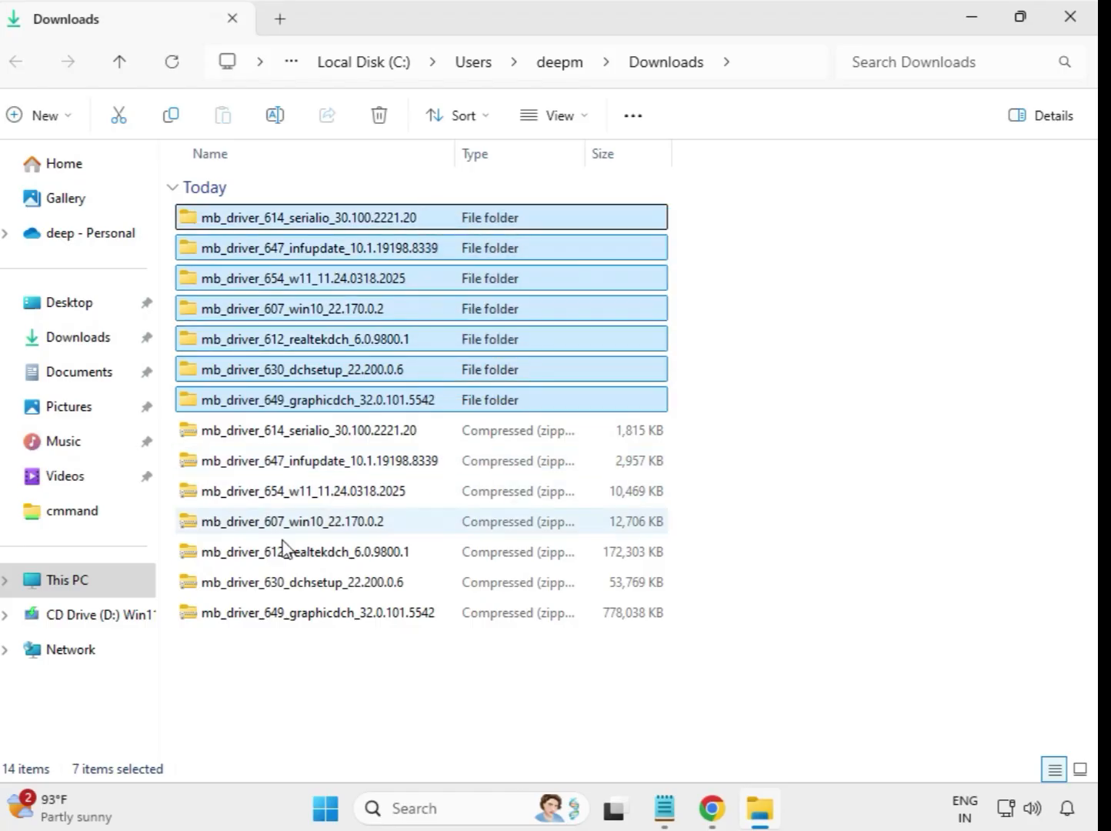
pyautogui.click(719, 268)
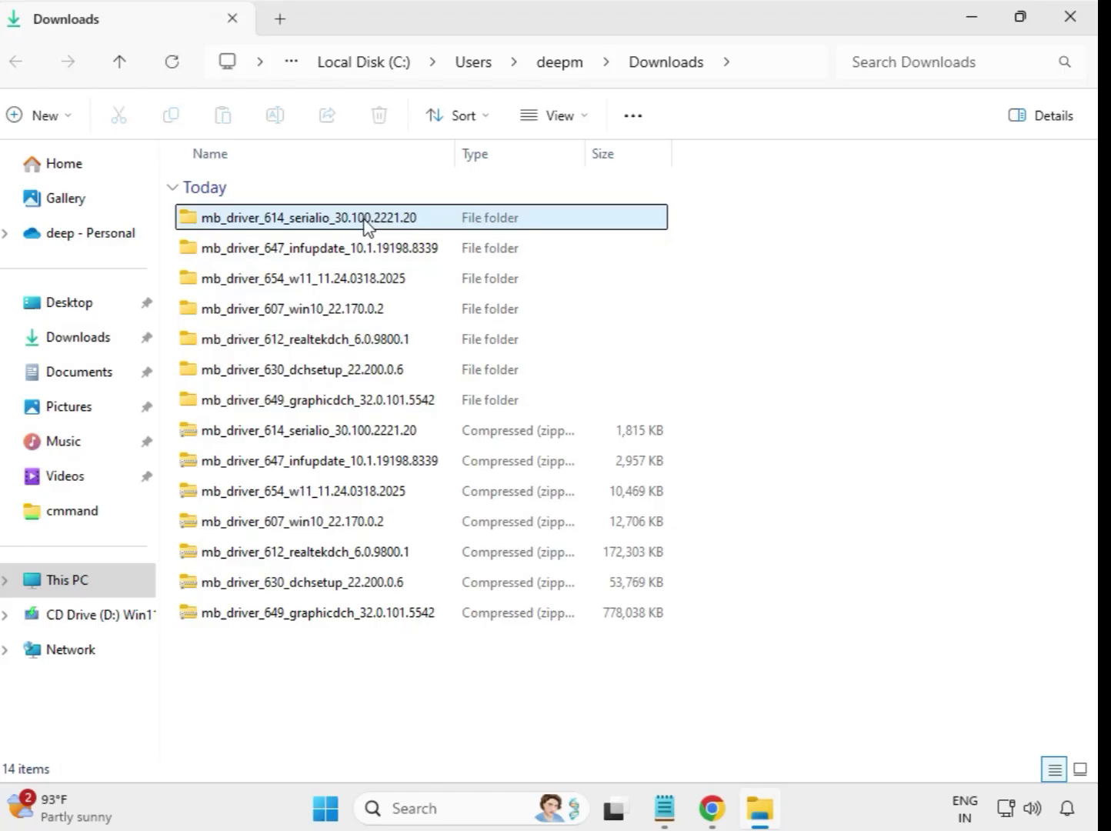
# Run the mb_driver_614_serialio_30.100.2221.20 application from its extracted folder as administrator, allow it to make changes, and return to Downloads.
pyautogui.doubleClick(309, 219)
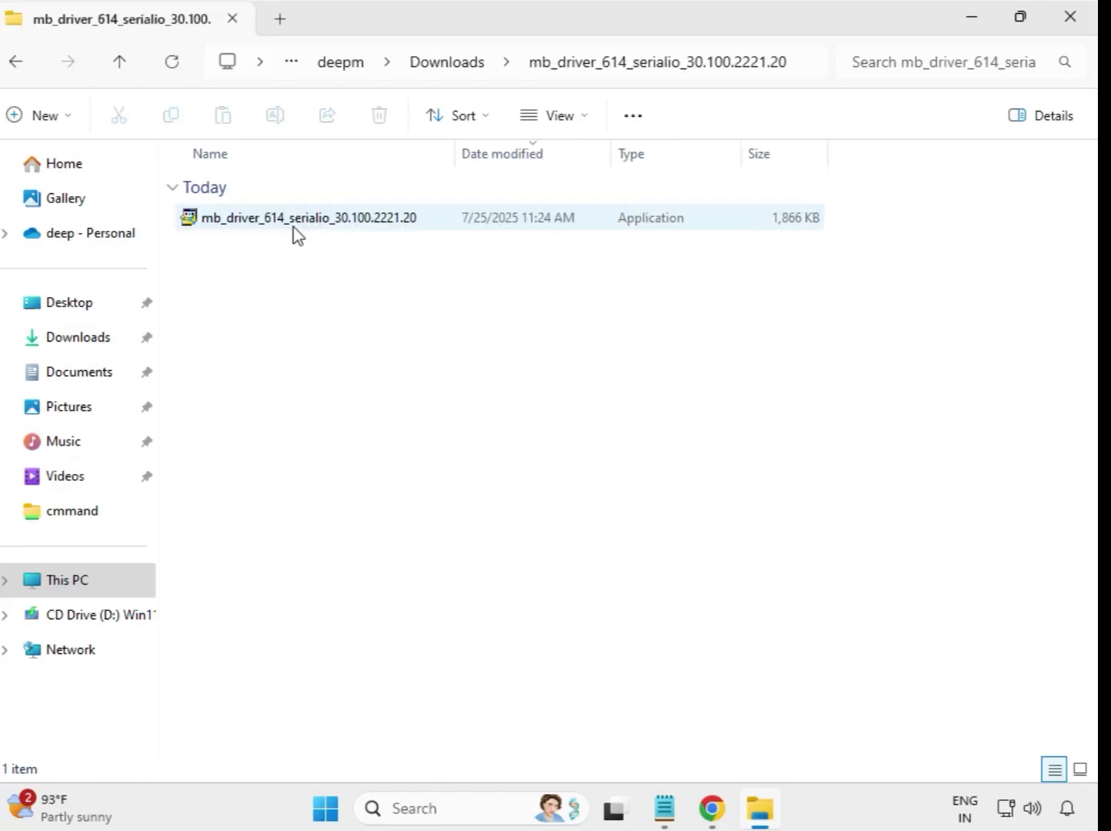
pyautogui.click(293, 222)
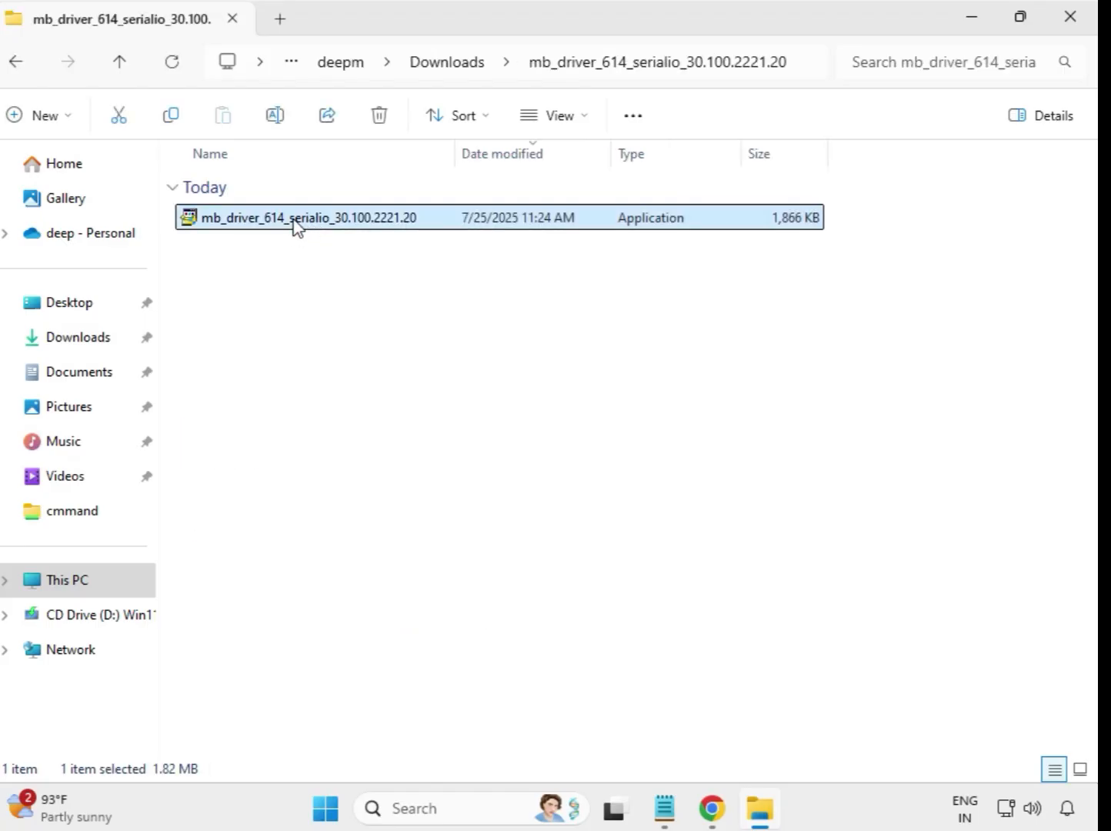
pyautogui.rightClick(294, 224)
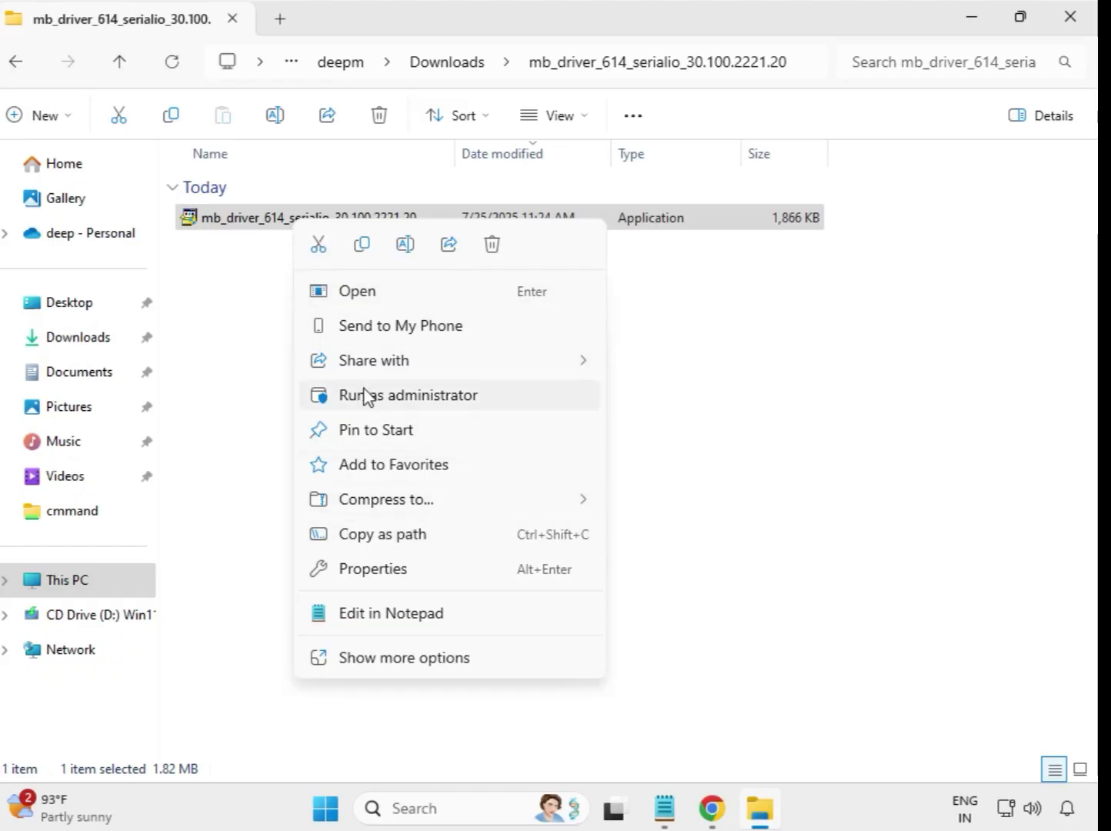
pyautogui.click(391, 397)
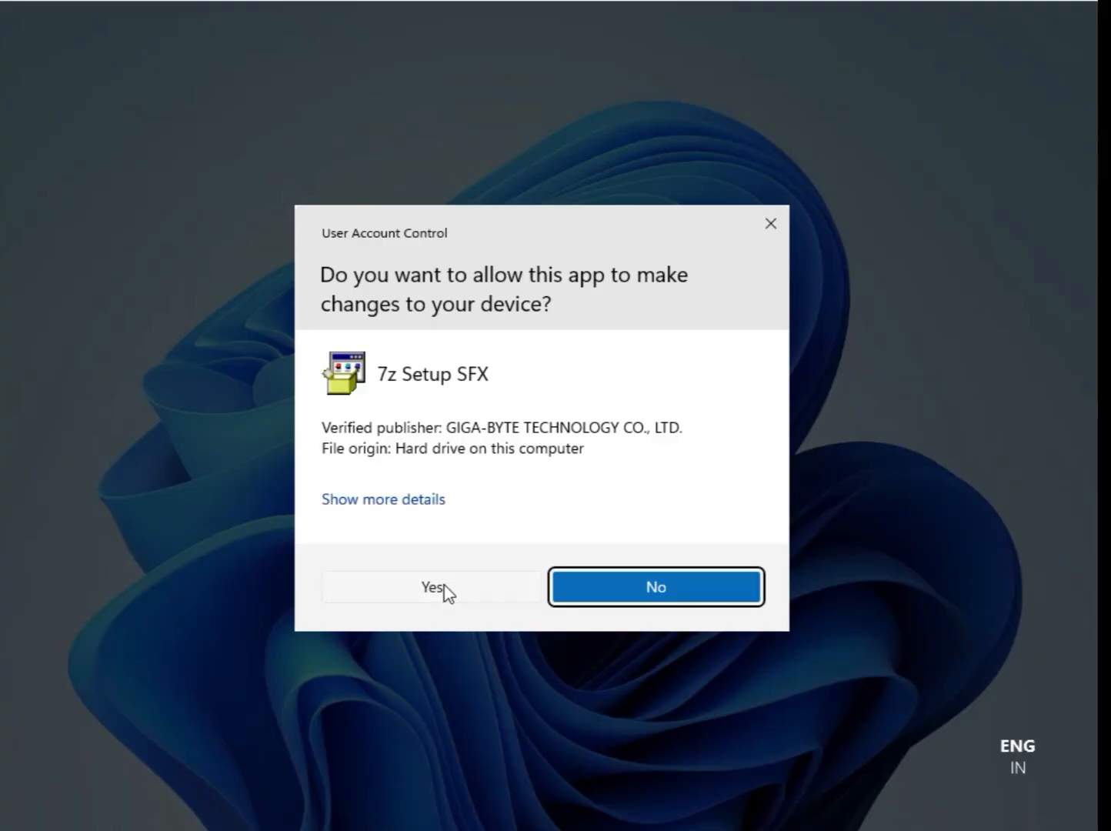
pyautogui.click(434, 587)
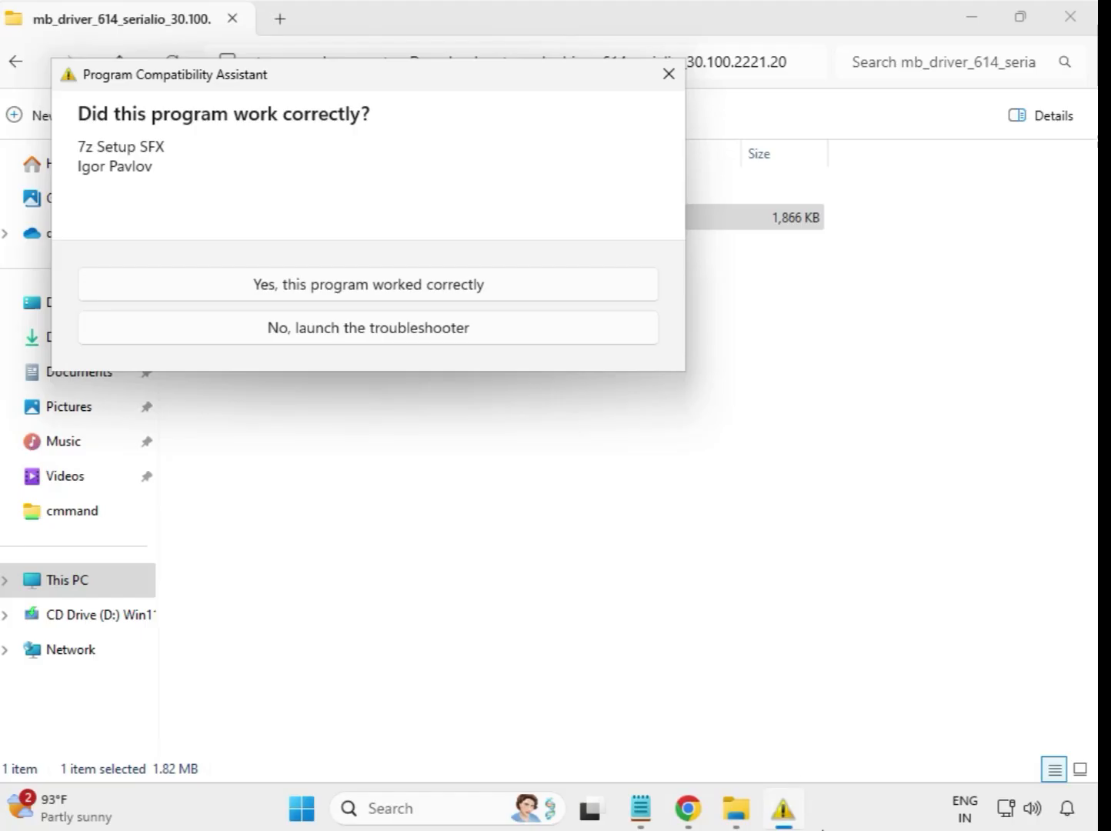
pyautogui.press('Escape')
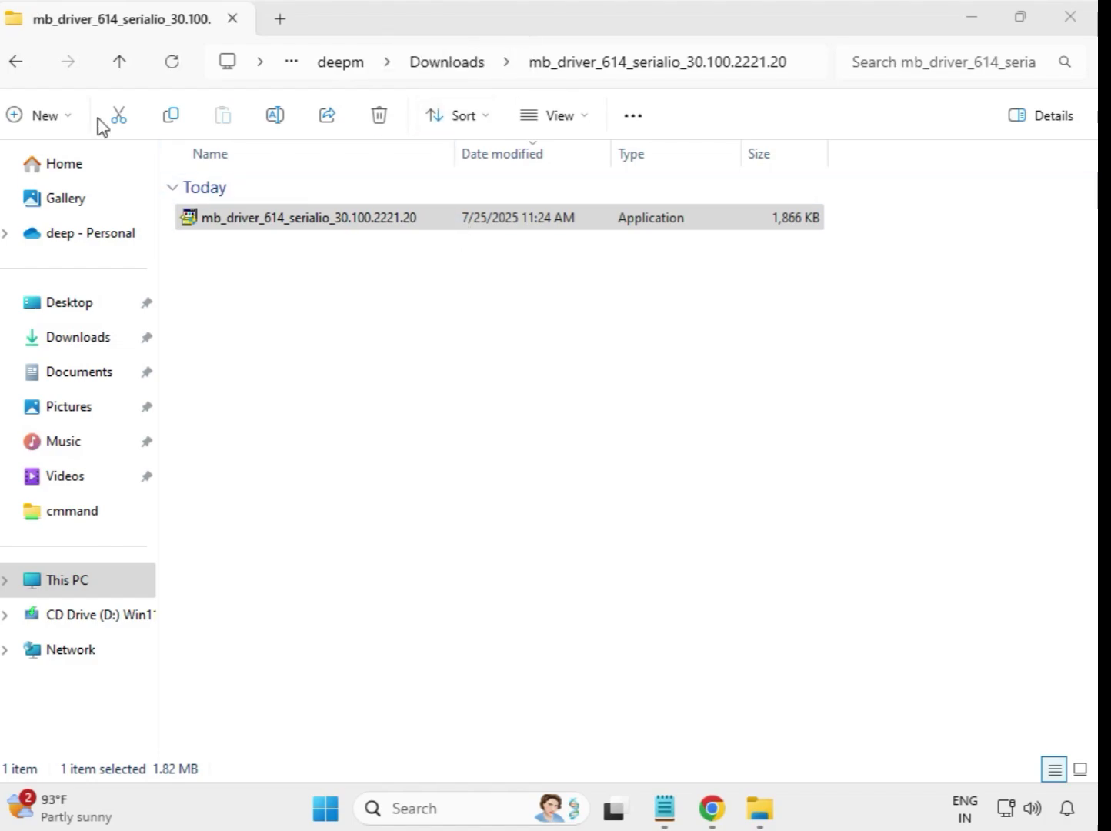
pyautogui.click(18, 63)
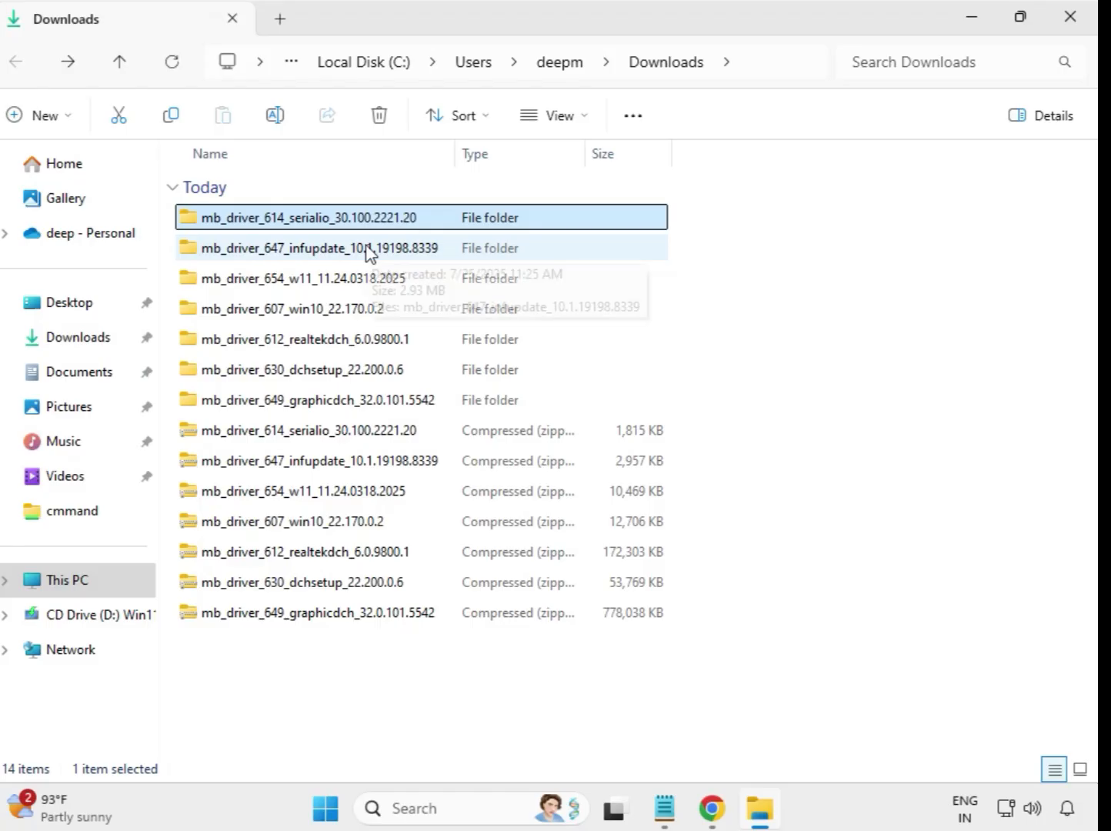
# Run the mb_driver_647_infupdate_10.1.19198.8339 application from its extracted folder as administrator, allow it to make changes, and return to Downloads.
pyautogui.doubleClick(371, 254)
pyautogui.click(370, 225)
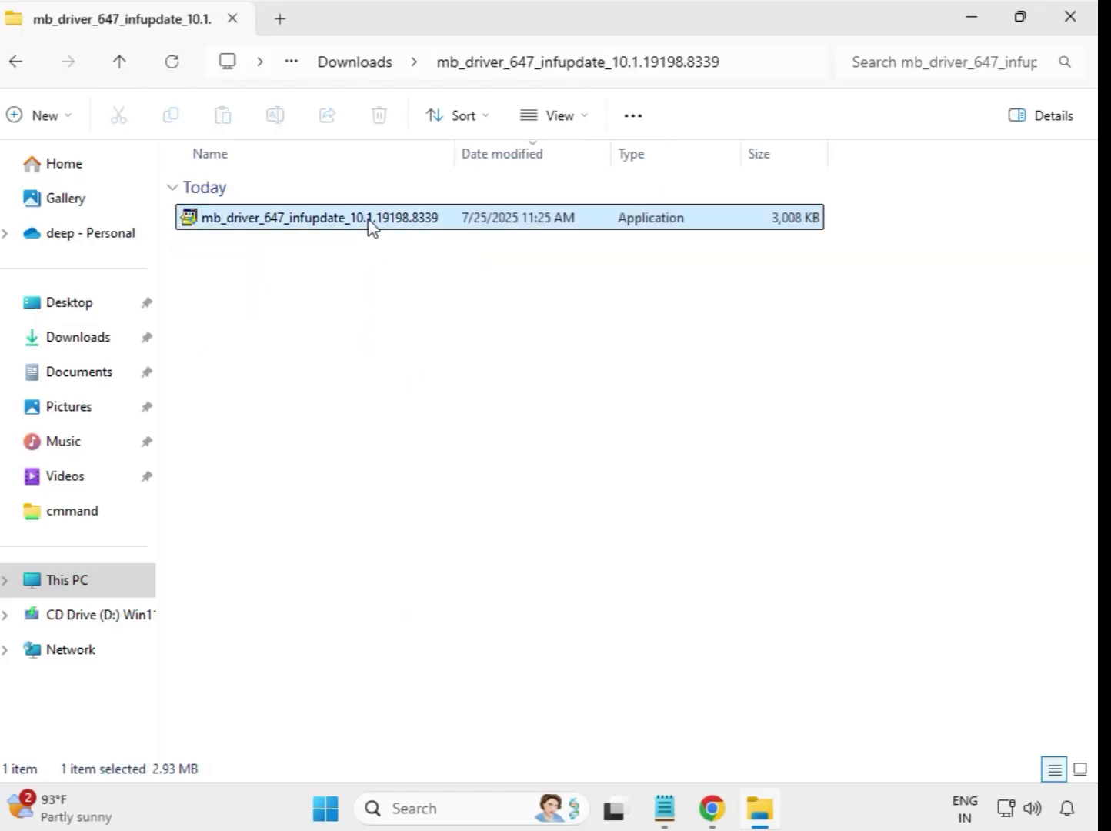
pyautogui.rightClick(370, 225)
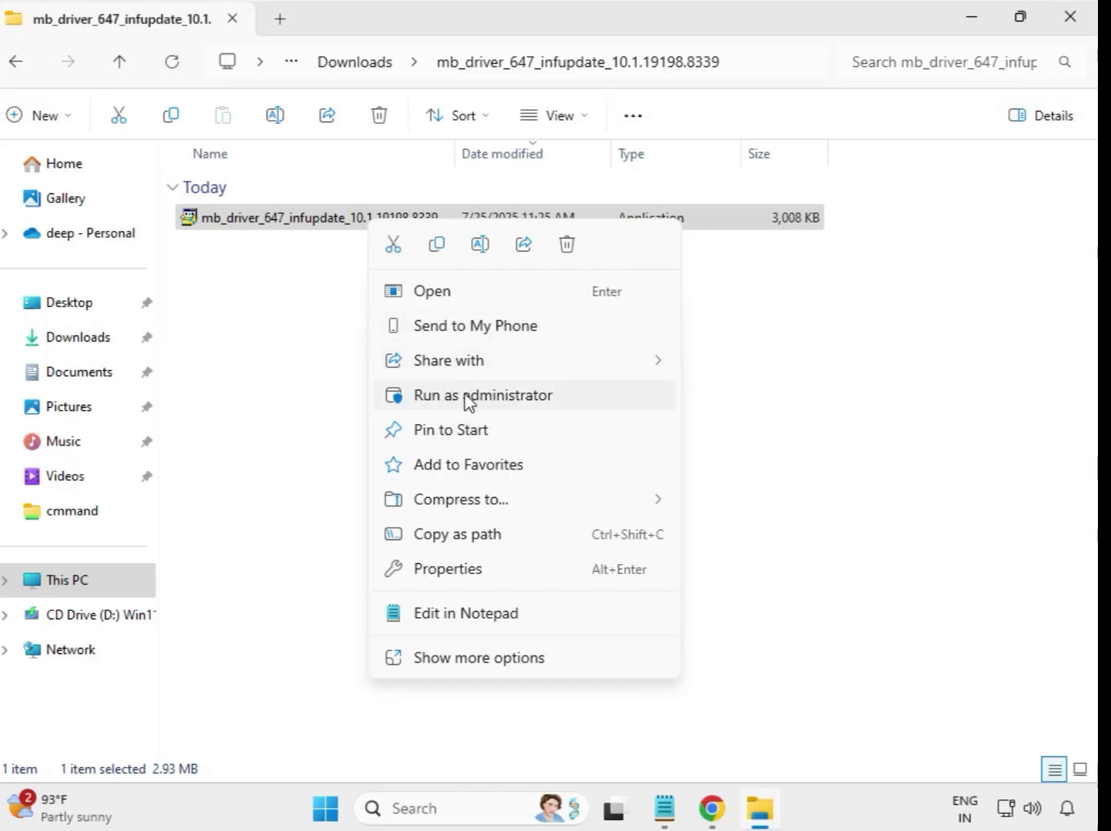
pyautogui.click(496, 397)
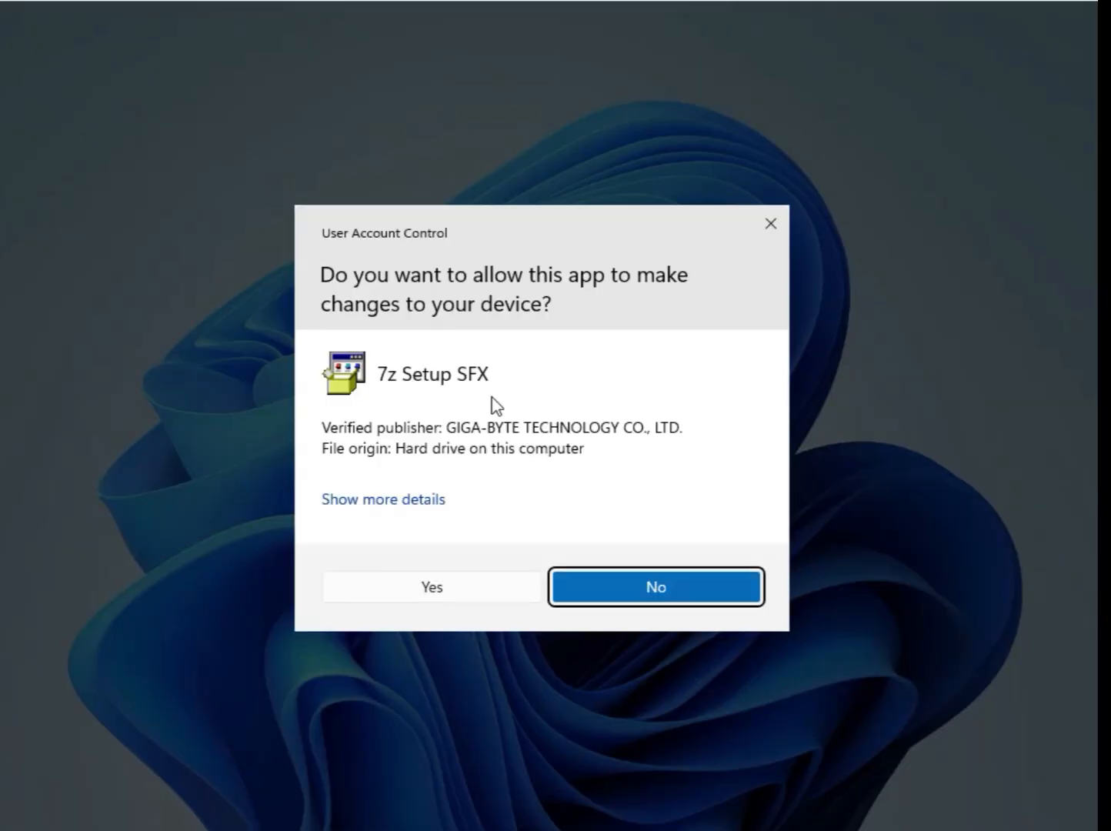
pyautogui.click(512, 591)
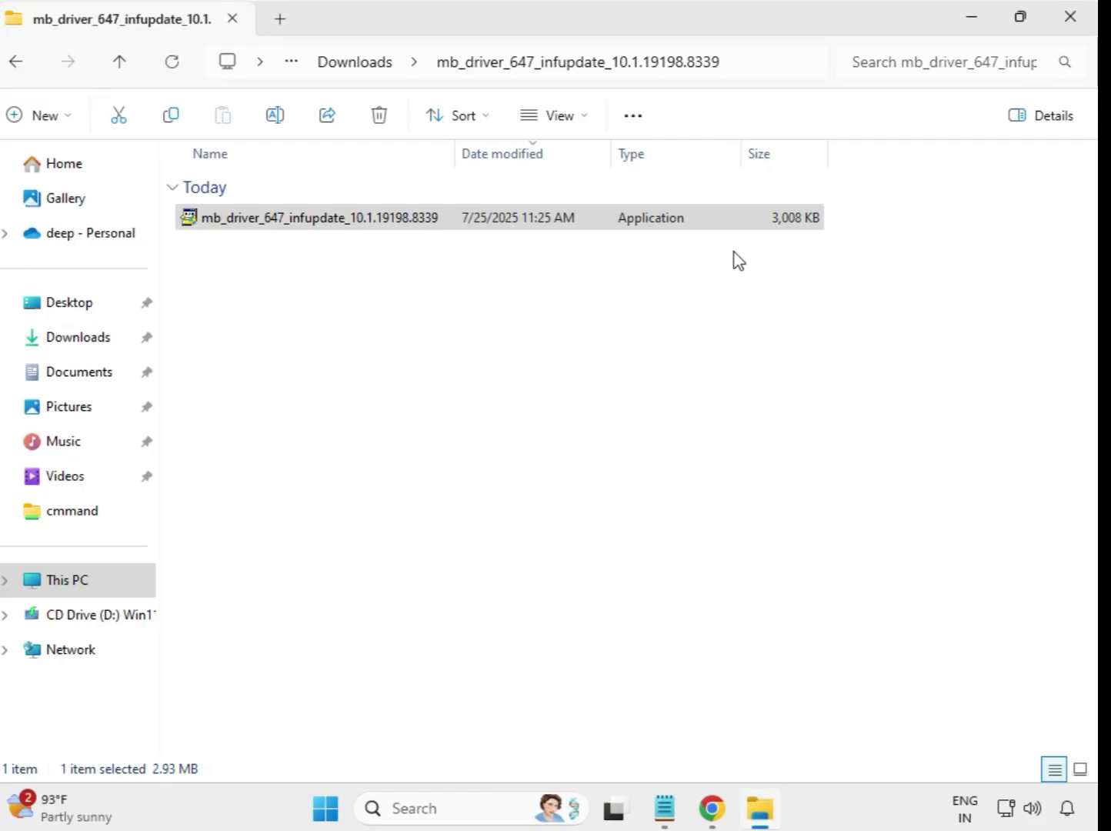
pyautogui.click(335, 66)
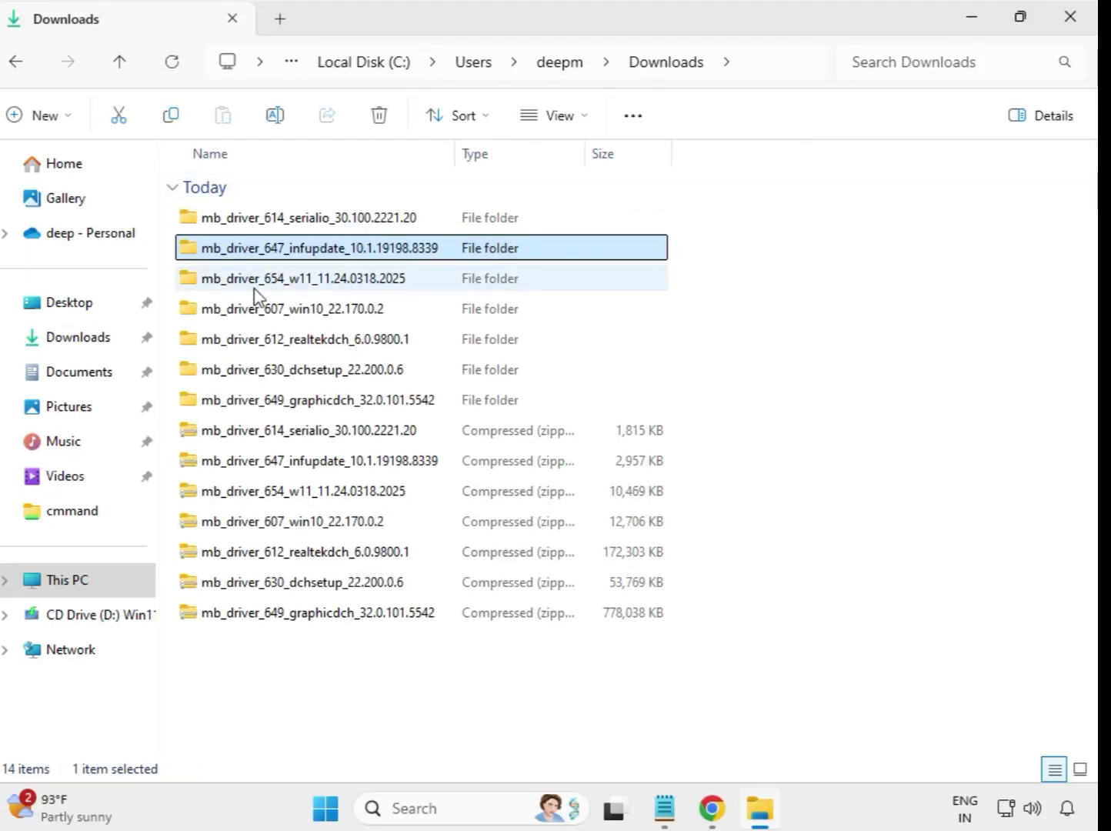
# Run the mb_driver_654_w11_11.24.0318.2025 application from its extracted folder as administrator, allow it to make changes, and return to Downloads.
pyautogui.doubleClick(313, 280)
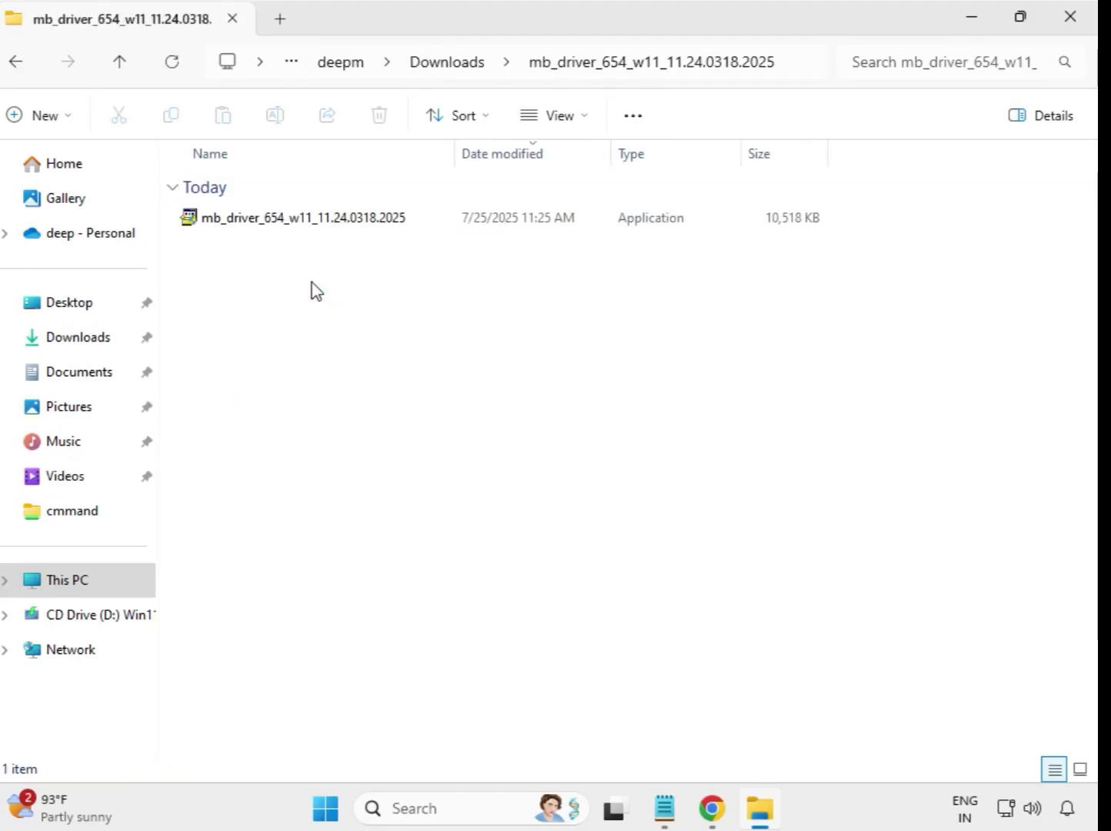
pyautogui.click(328, 229)
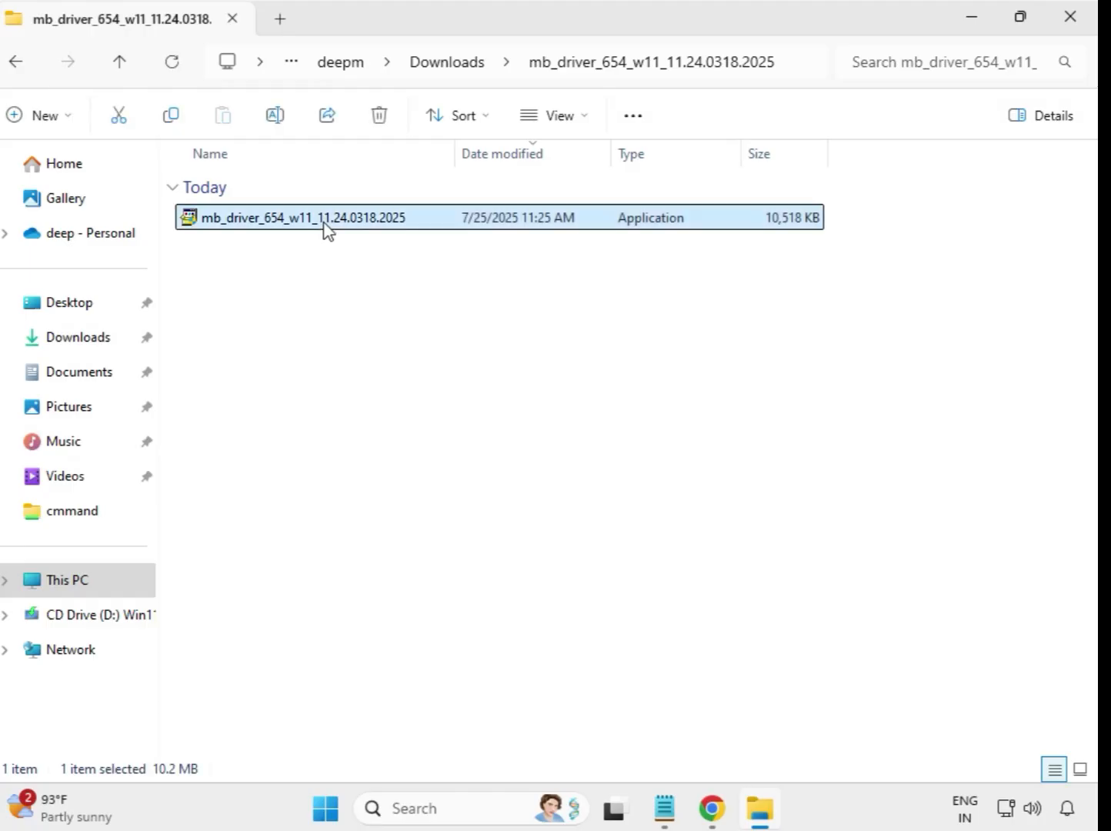
pyautogui.rightClick(324, 226)
pyautogui.click(431, 399)
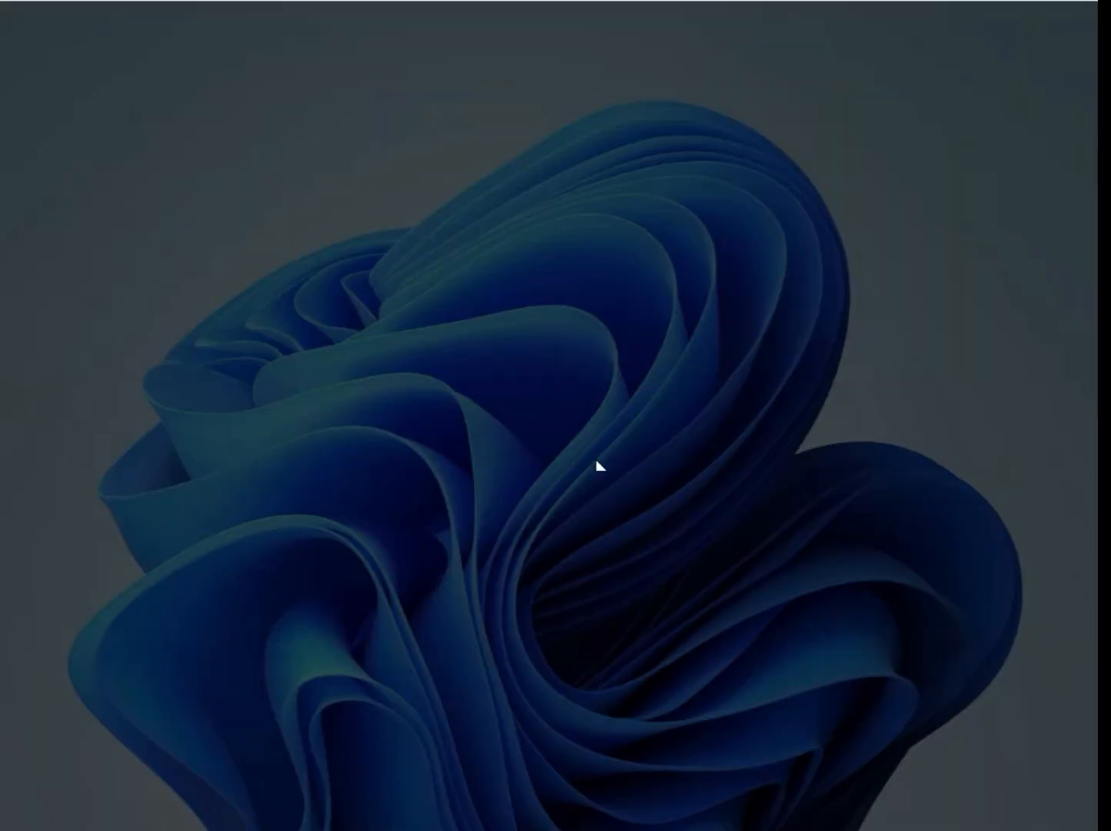
pyautogui.click(453, 593)
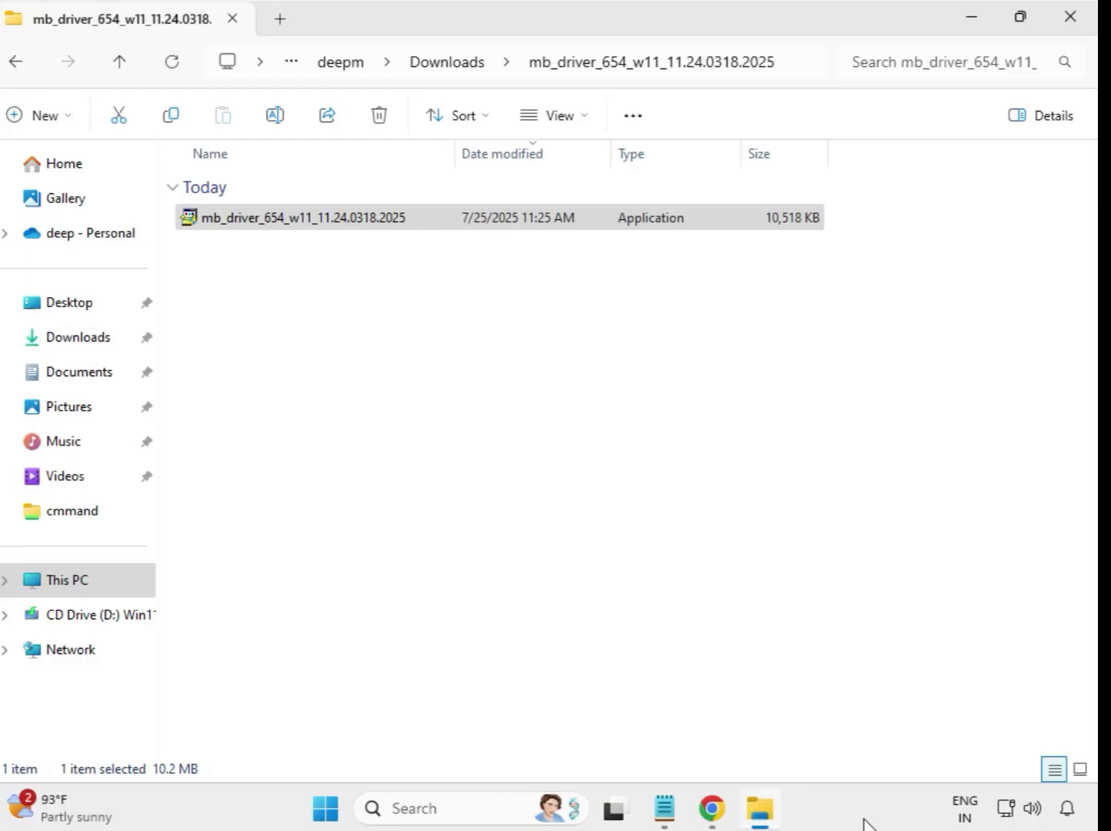
pyautogui.click(448, 66)
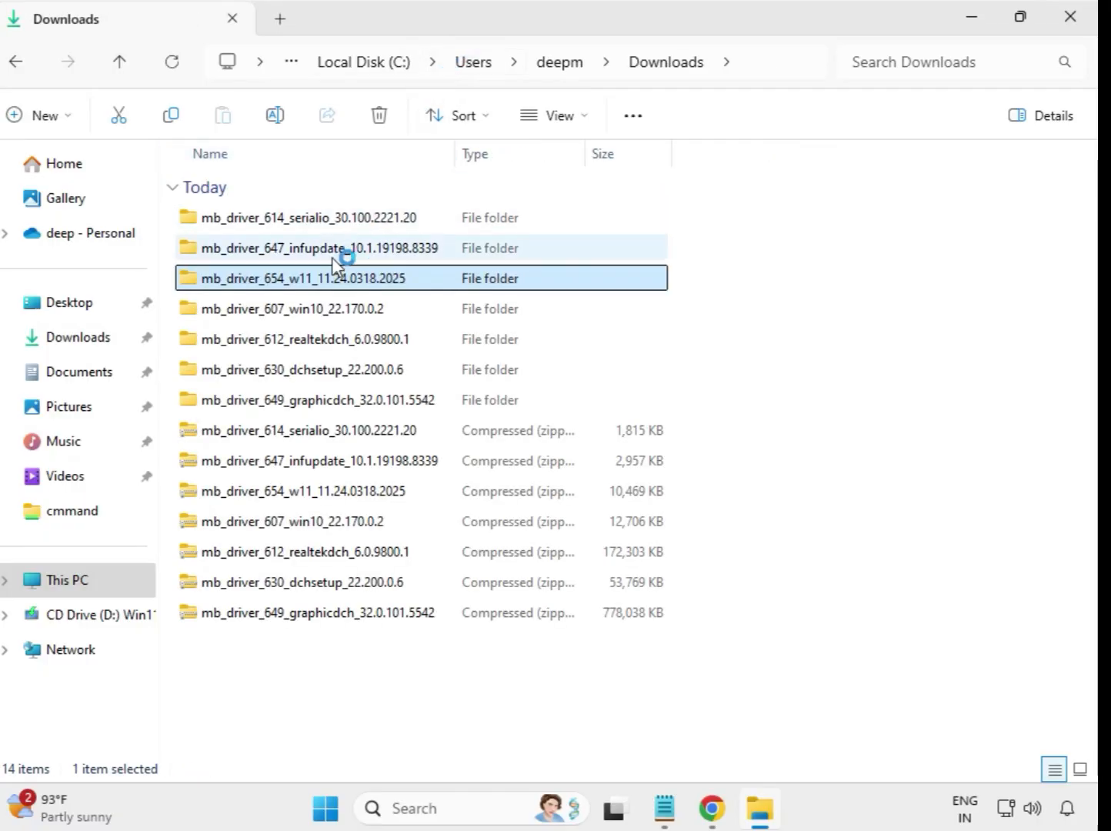
# Run the mb_driver_607_win10_22.170.0.2 application from its extracted folder as administrator, allow it to make changes, and return to Downloads.
pyautogui.doubleClick(322, 310)
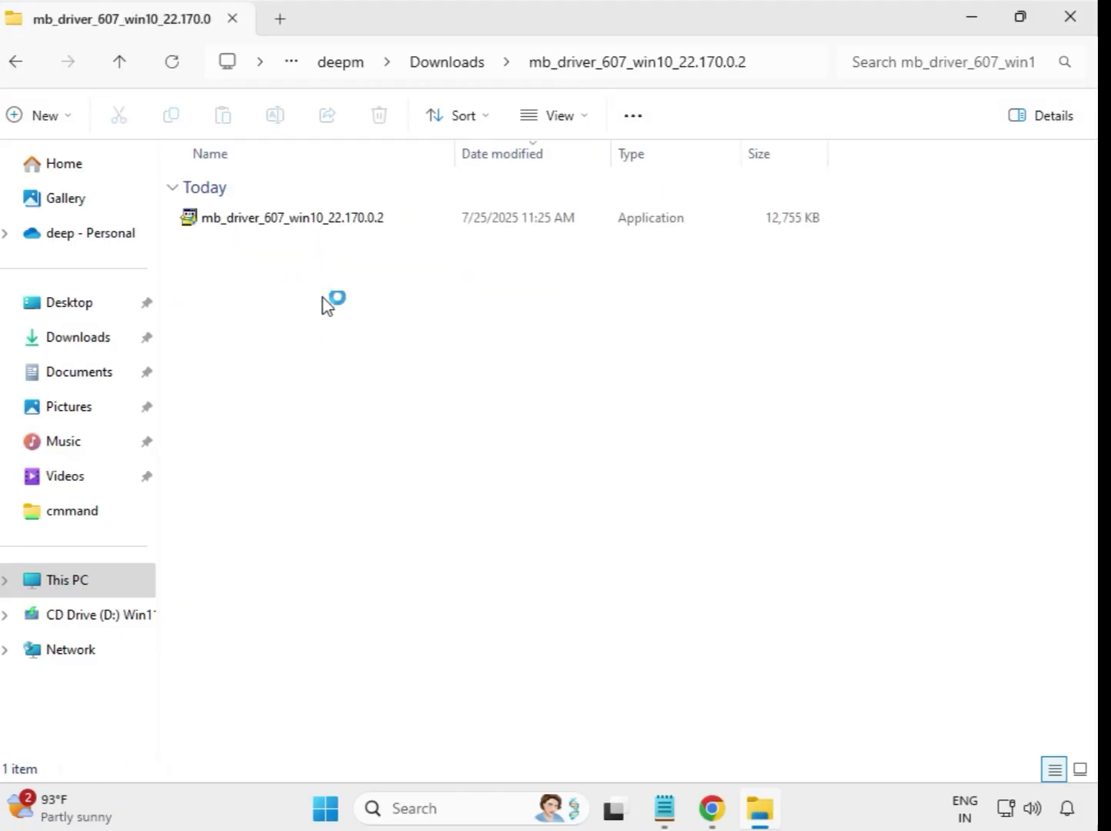
pyautogui.click(308, 230)
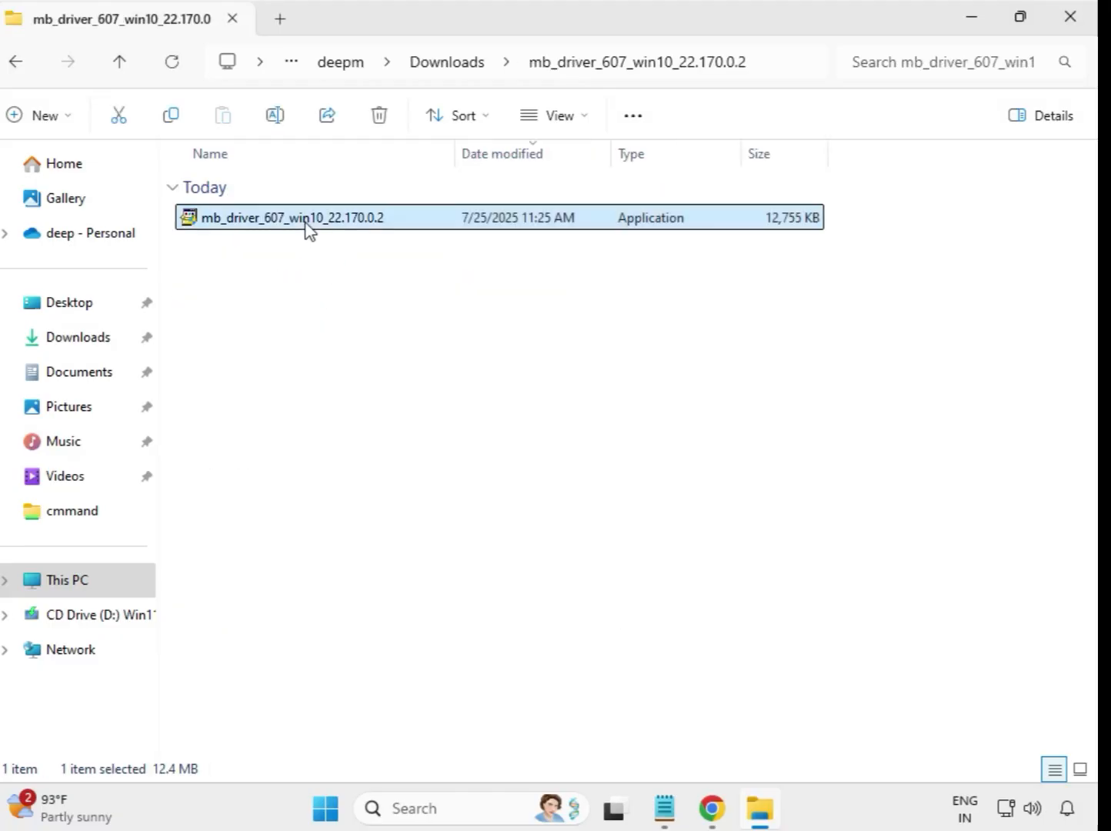
pyautogui.rightClick(309, 226)
pyautogui.click(400, 388)
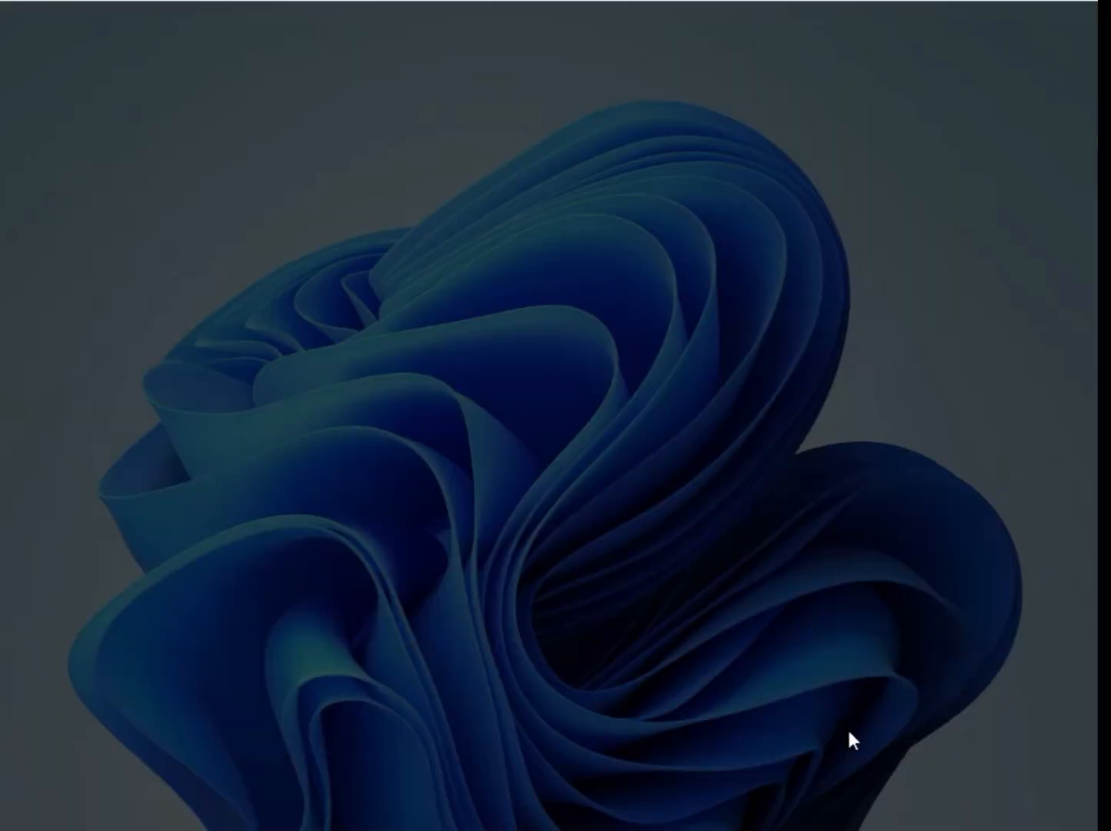
pyautogui.click(457, 589)
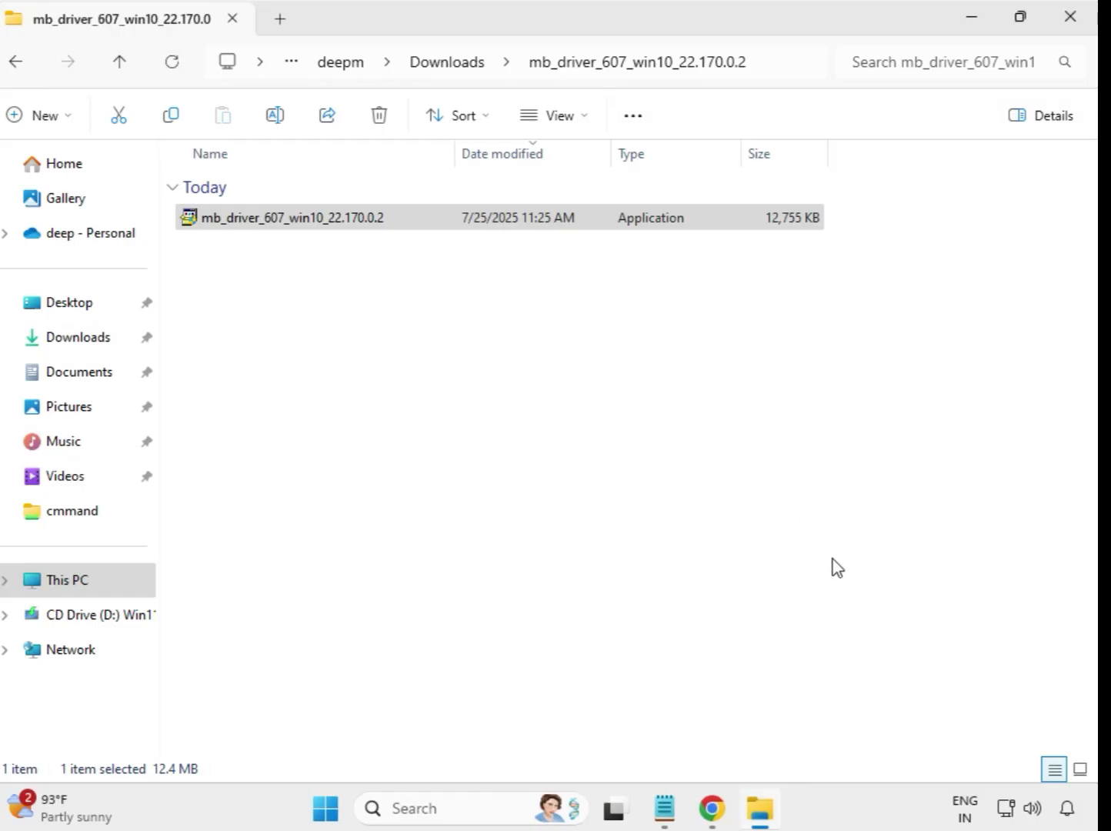
pyautogui.click(444, 68)
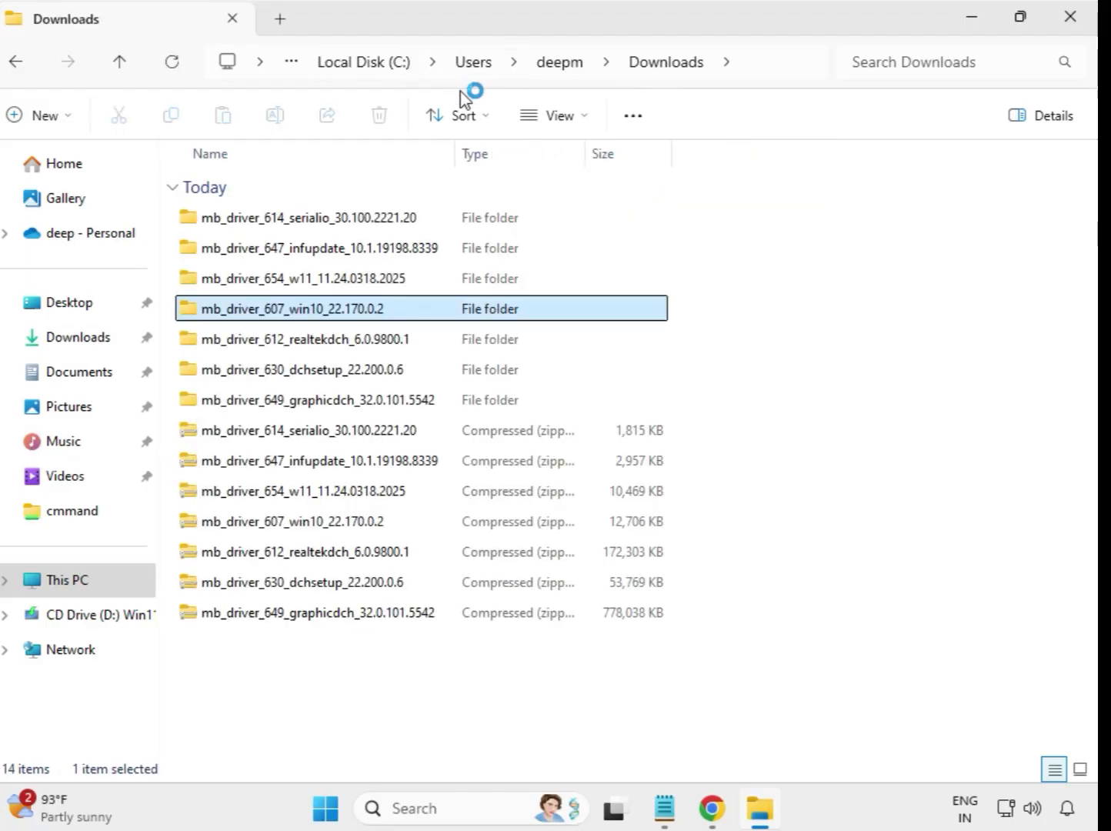
# Run the mb_driver_612_realtekdch_6.0.9800.1 application from its extracted folder as administrator, allow it to make changes, and return to Downloads.
pyautogui.click(379, 346)
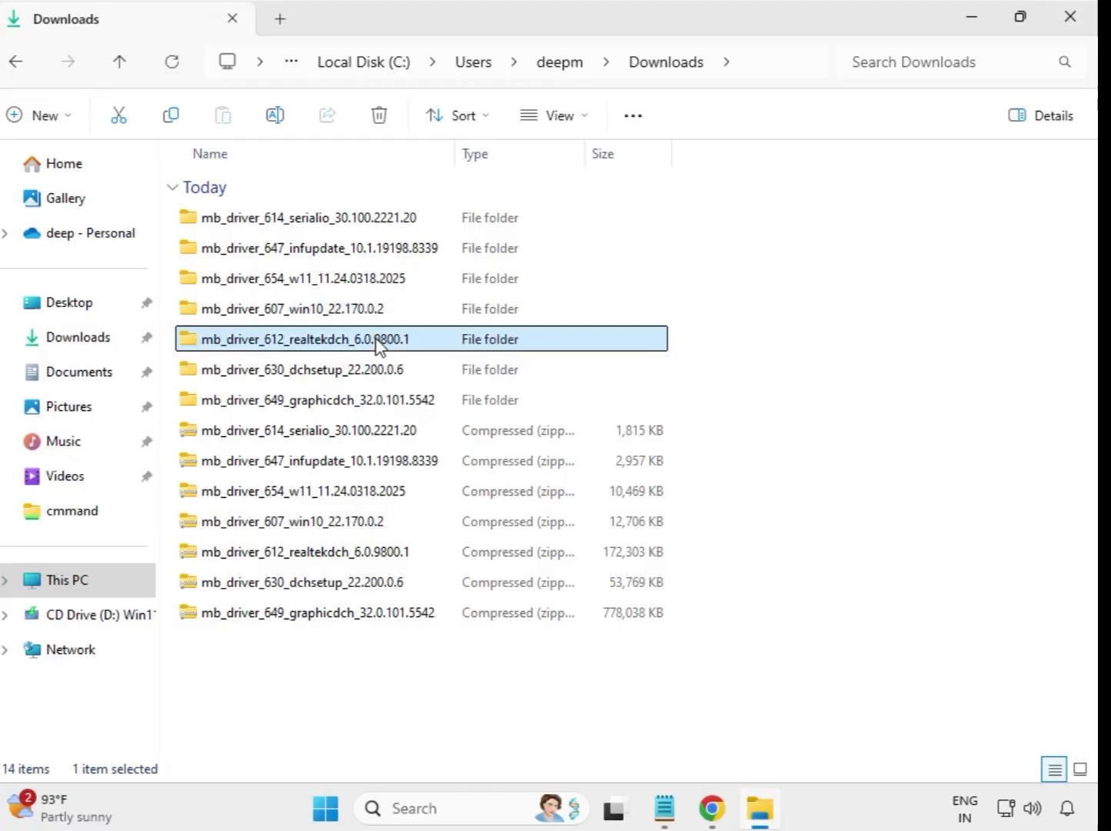
pyautogui.doubleClick(442, 345)
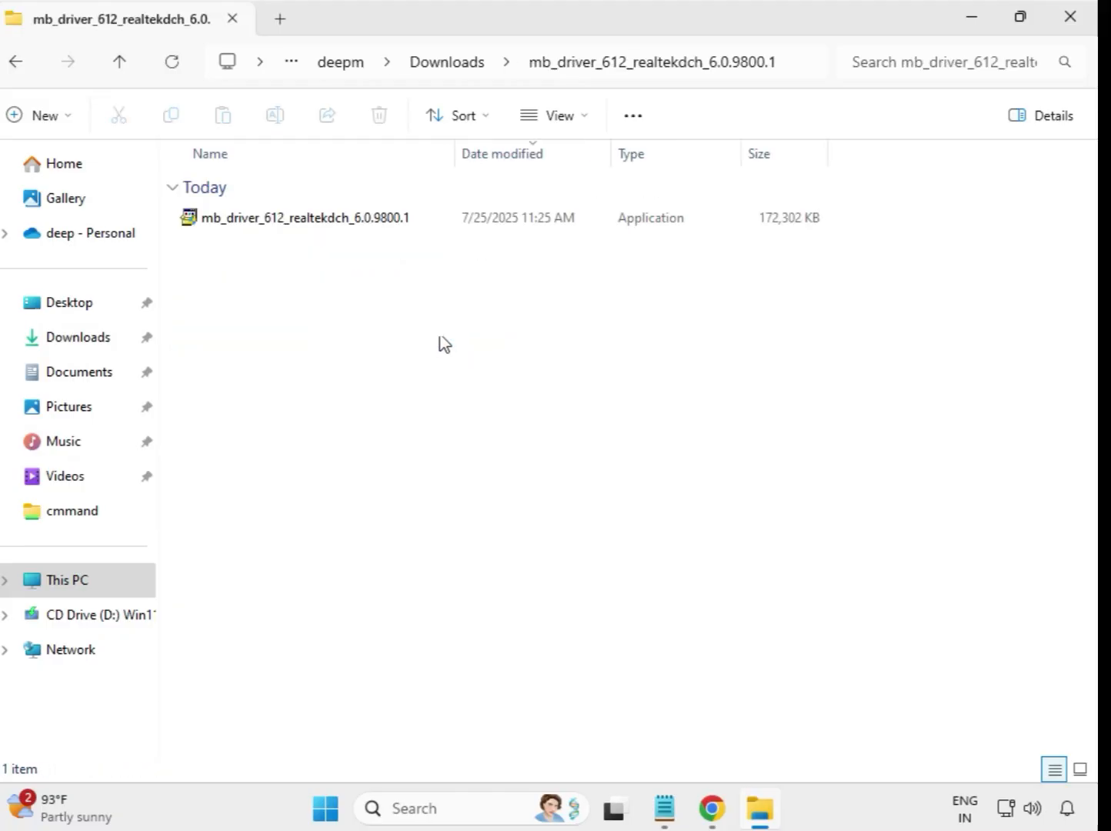
pyautogui.click(341, 221)
pyautogui.rightClick(347, 231)
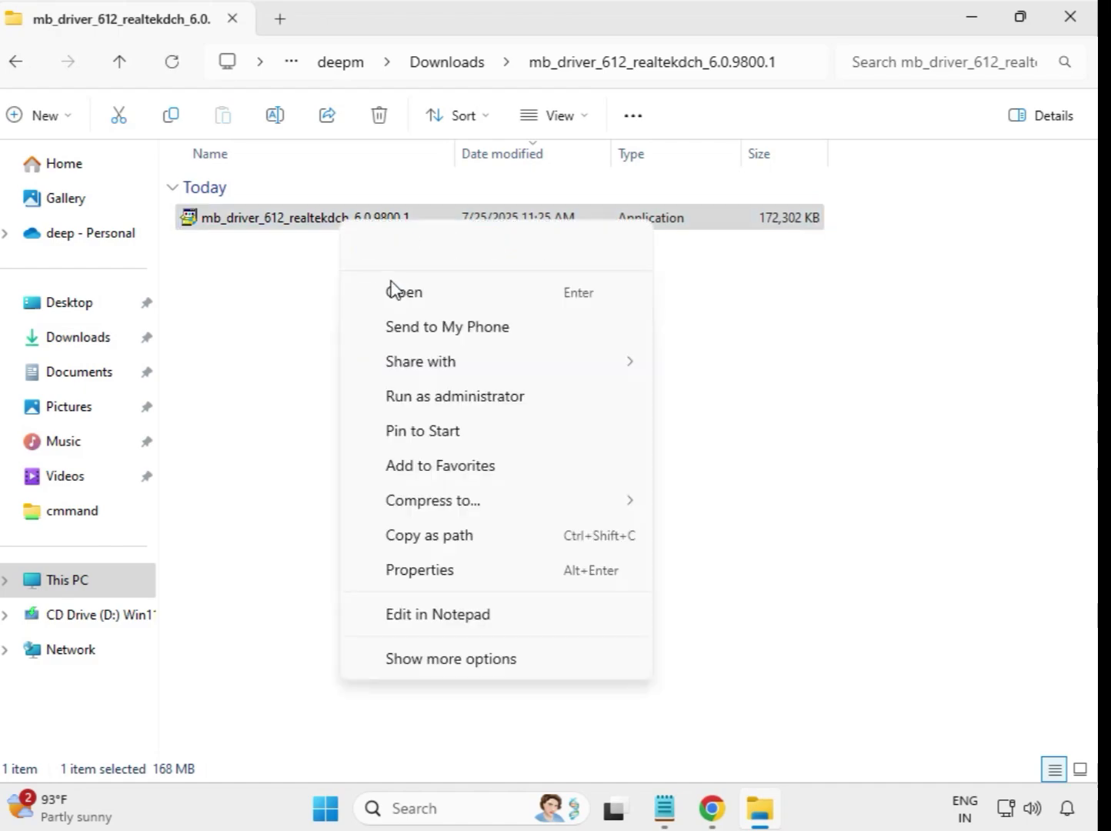
pyautogui.click(483, 402)
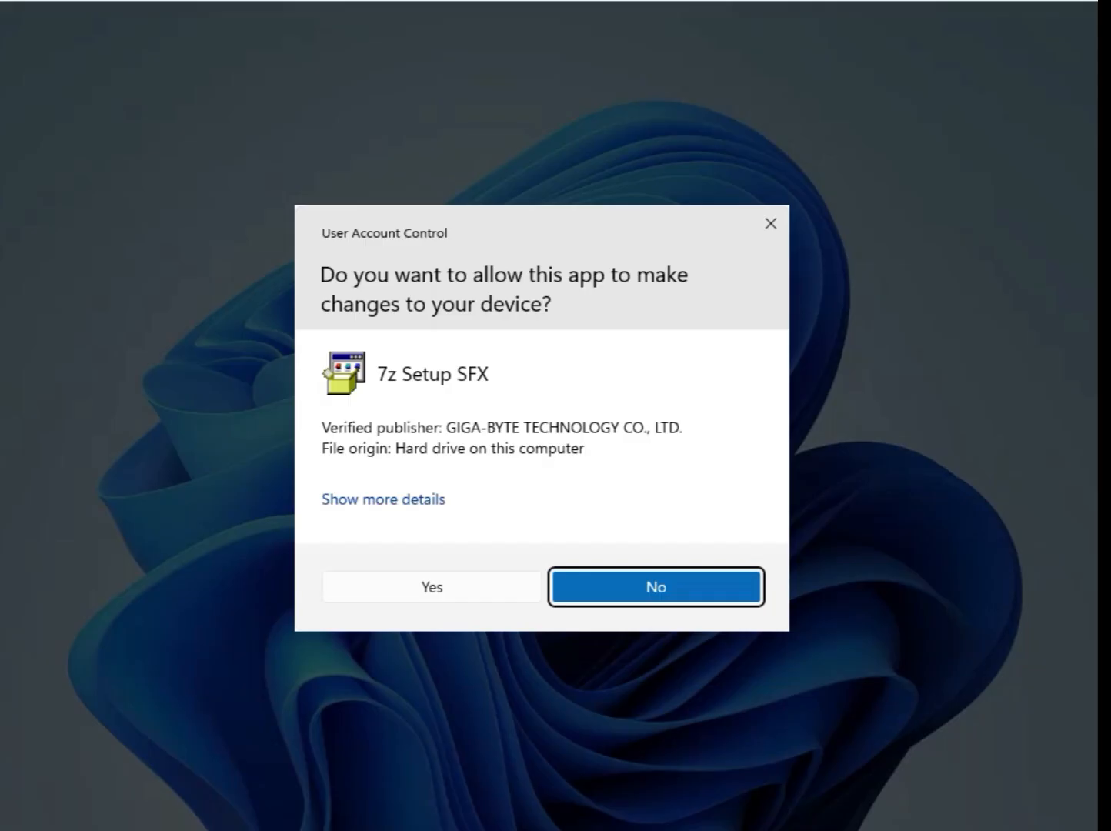
pyautogui.click(454, 586)
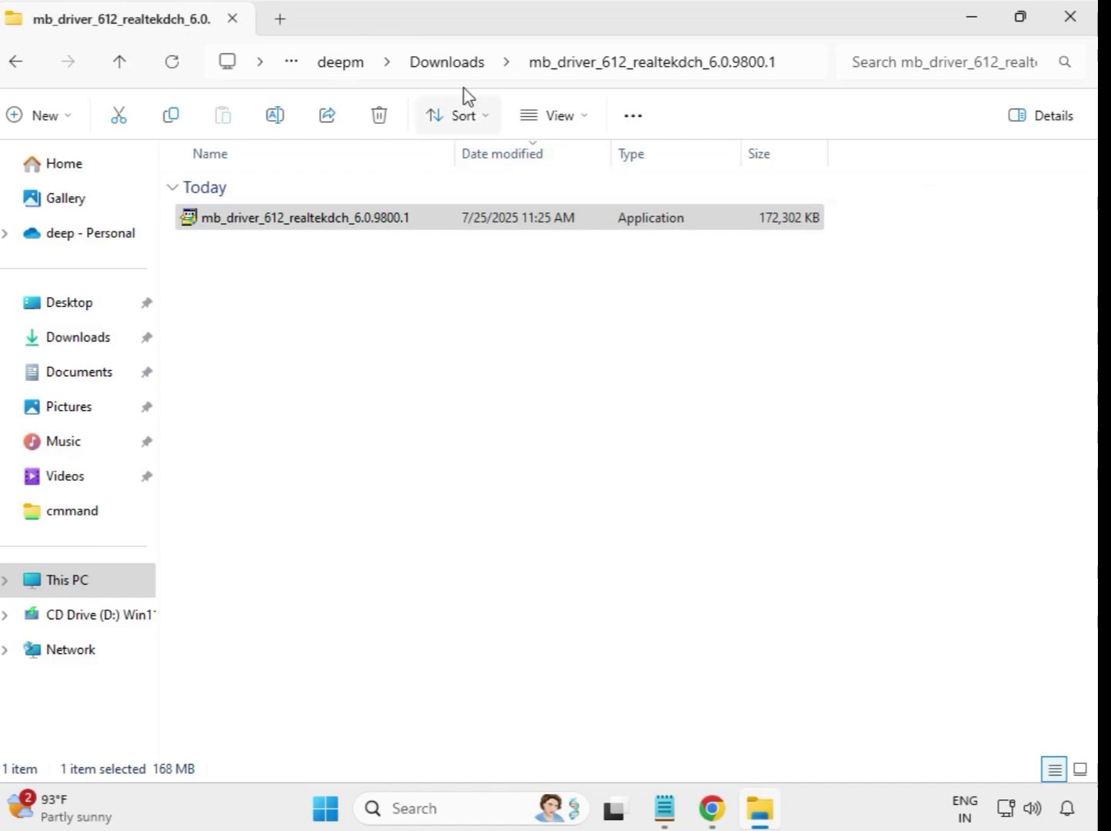
pyautogui.click(448, 67)
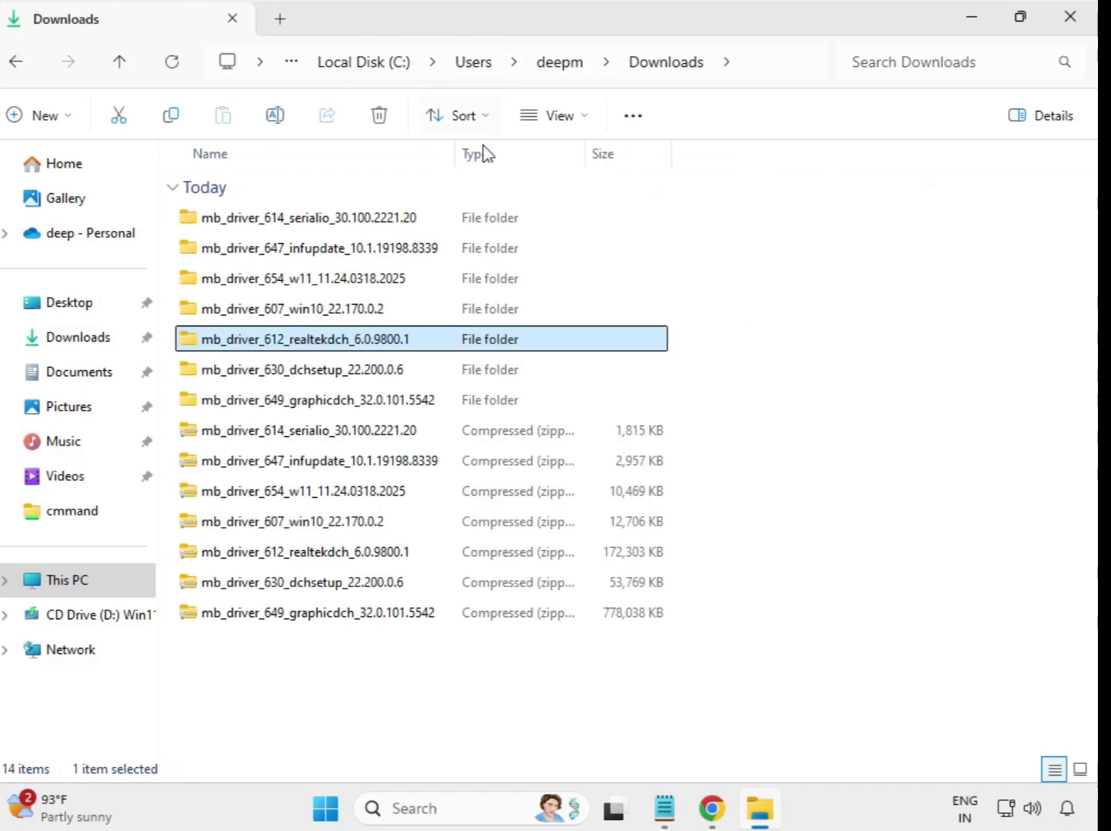
# Run the mb_driver_630_dchsetup_22.200.0.6 application from its extracted folder as administrator, allow it to make changes, and return to Downloads.
pyautogui.click(369, 376)
pyautogui.click(371, 406)
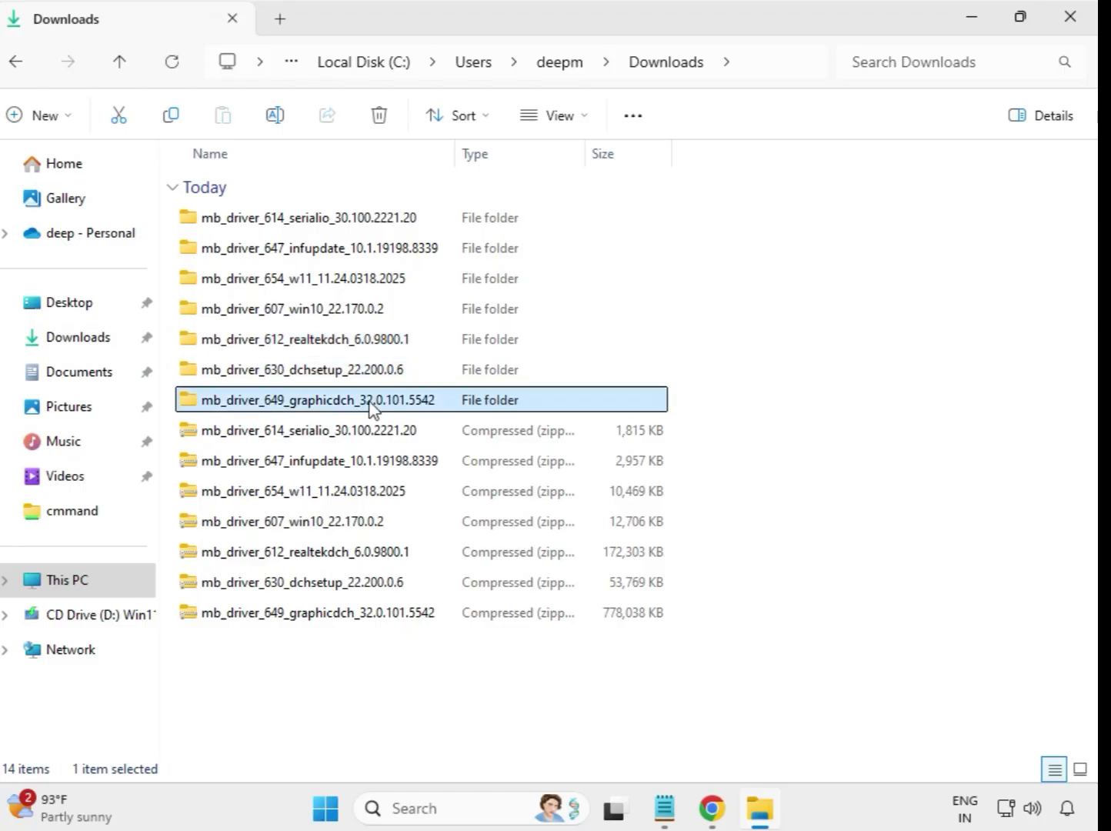
pyautogui.click(374, 377)
pyautogui.doubleClick(361, 377)
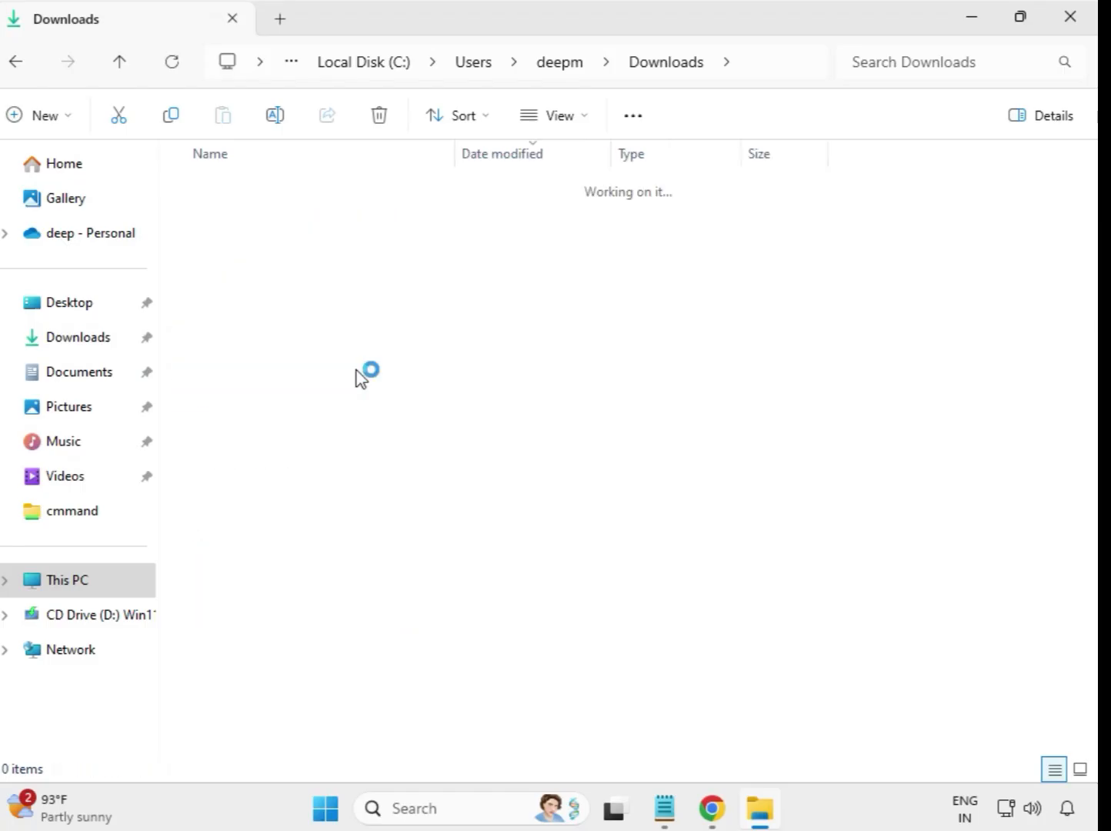
pyautogui.click(298, 224)
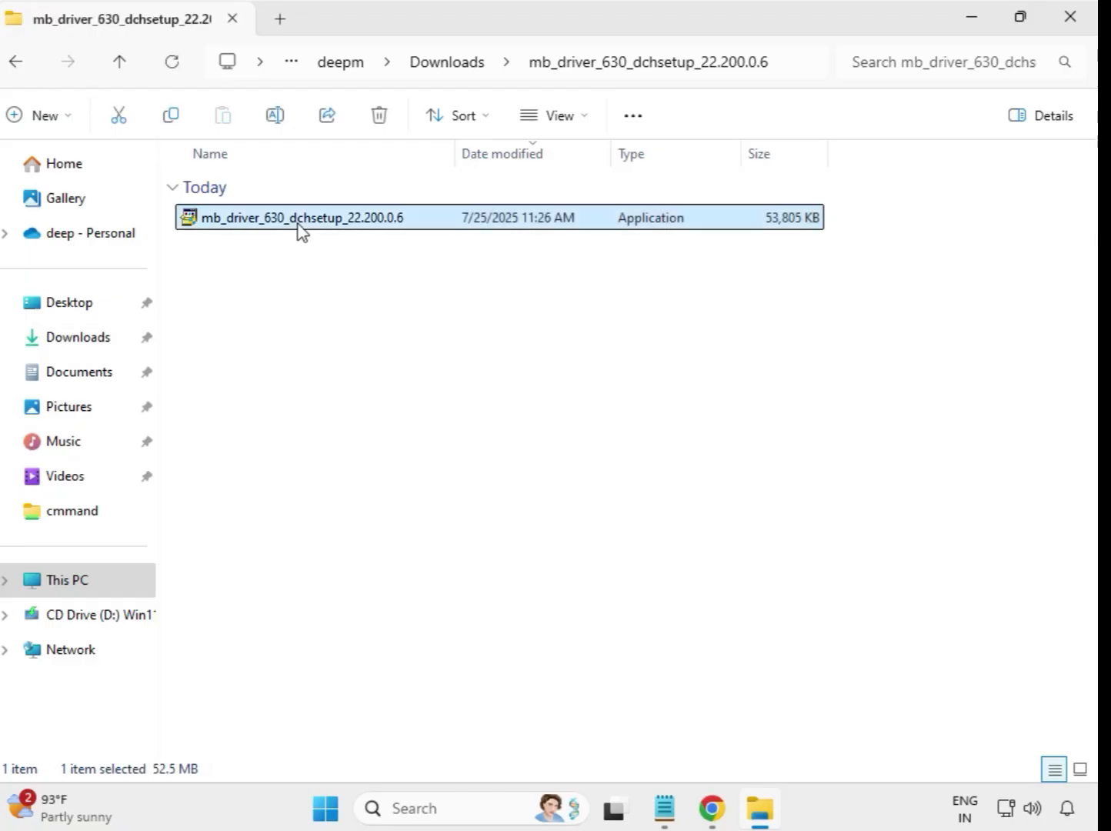
pyautogui.rightClick(298, 224)
pyautogui.click(424, 400)
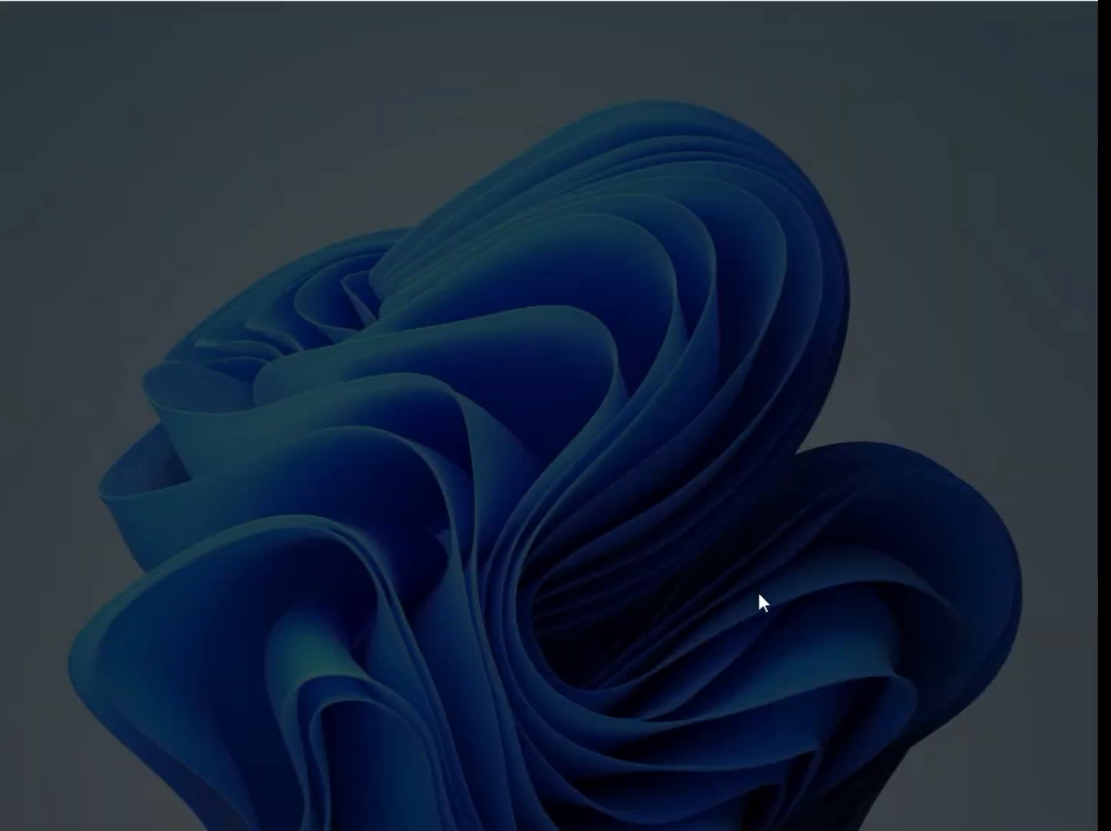
pyautogui.click(456, 593)
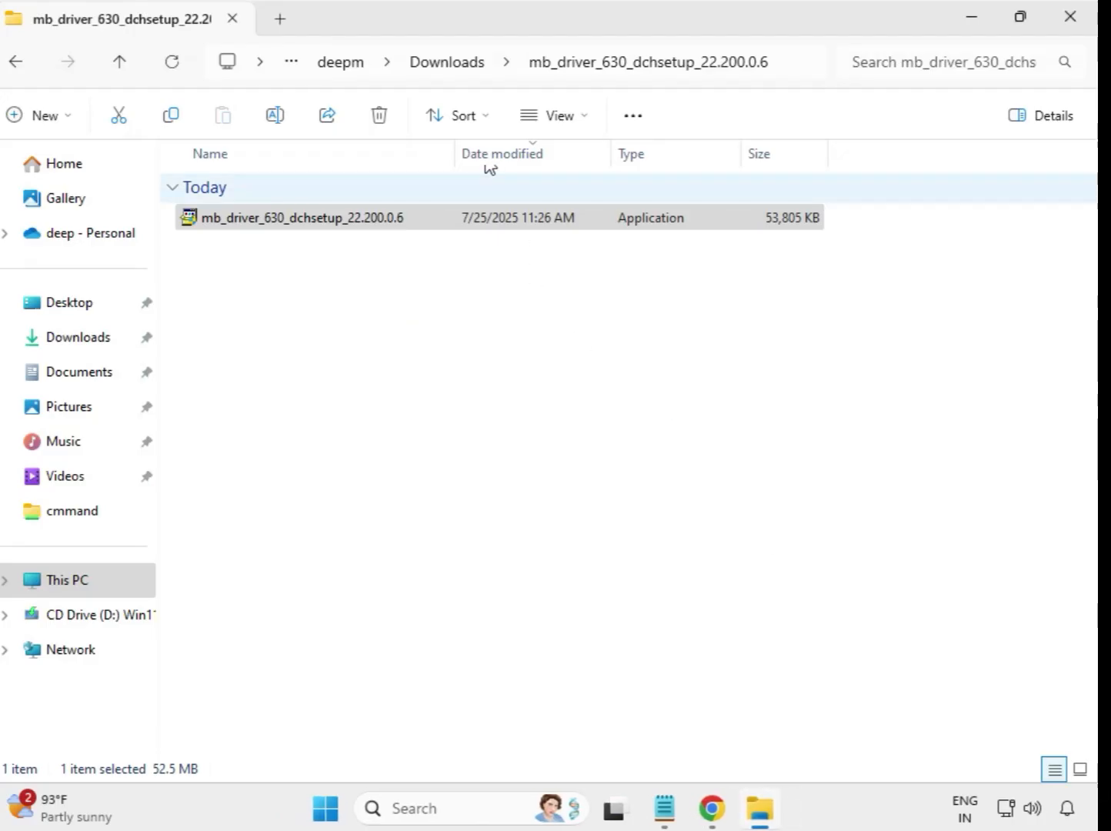
pyautogui.click(445, 65)
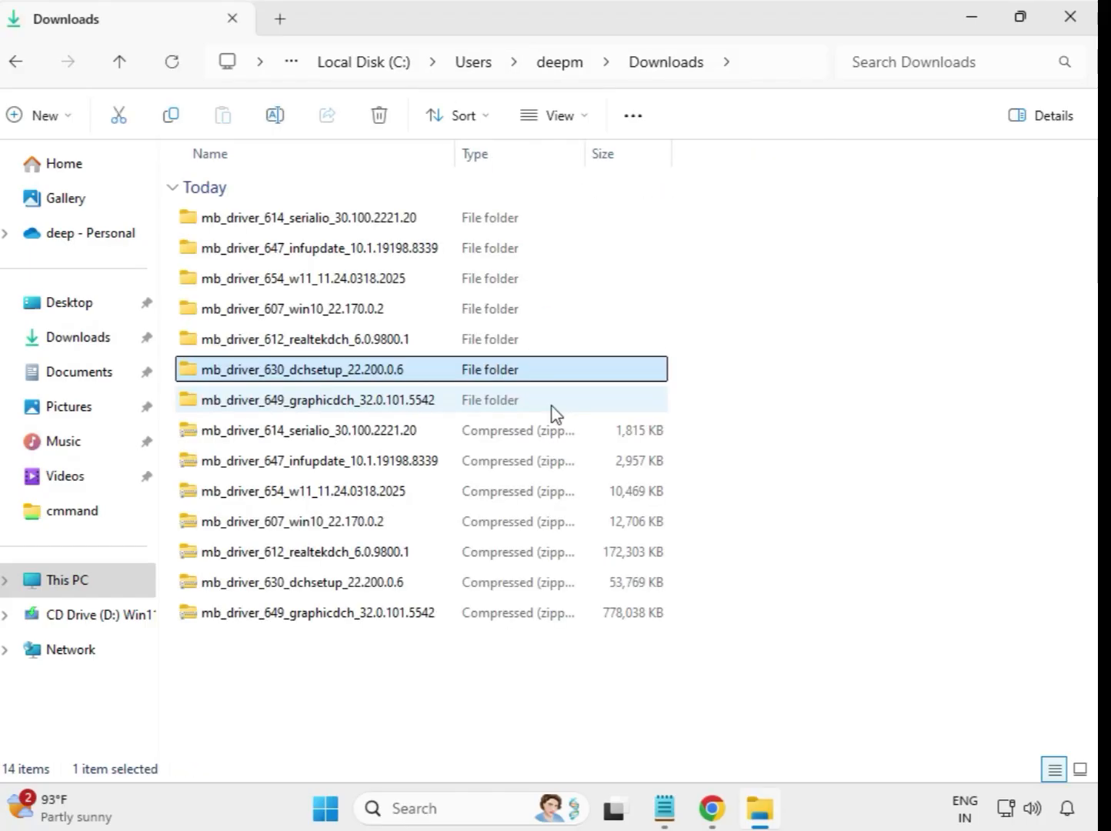
# Run the mb_driver_649_graphicdch_32.0.101.5542 application from its extracted folder as administrator and allow it to make changes.
pyautogui.click(341, 401)
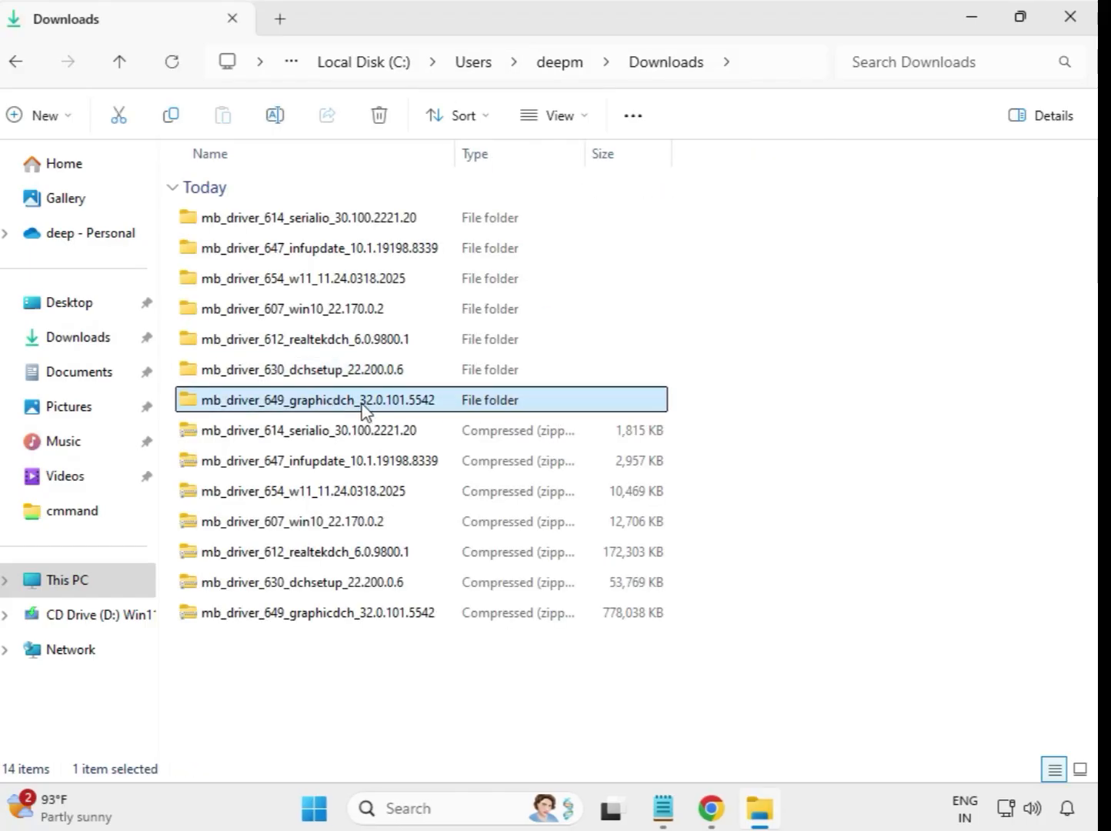
pyautogui.doubleClick(350, 401)
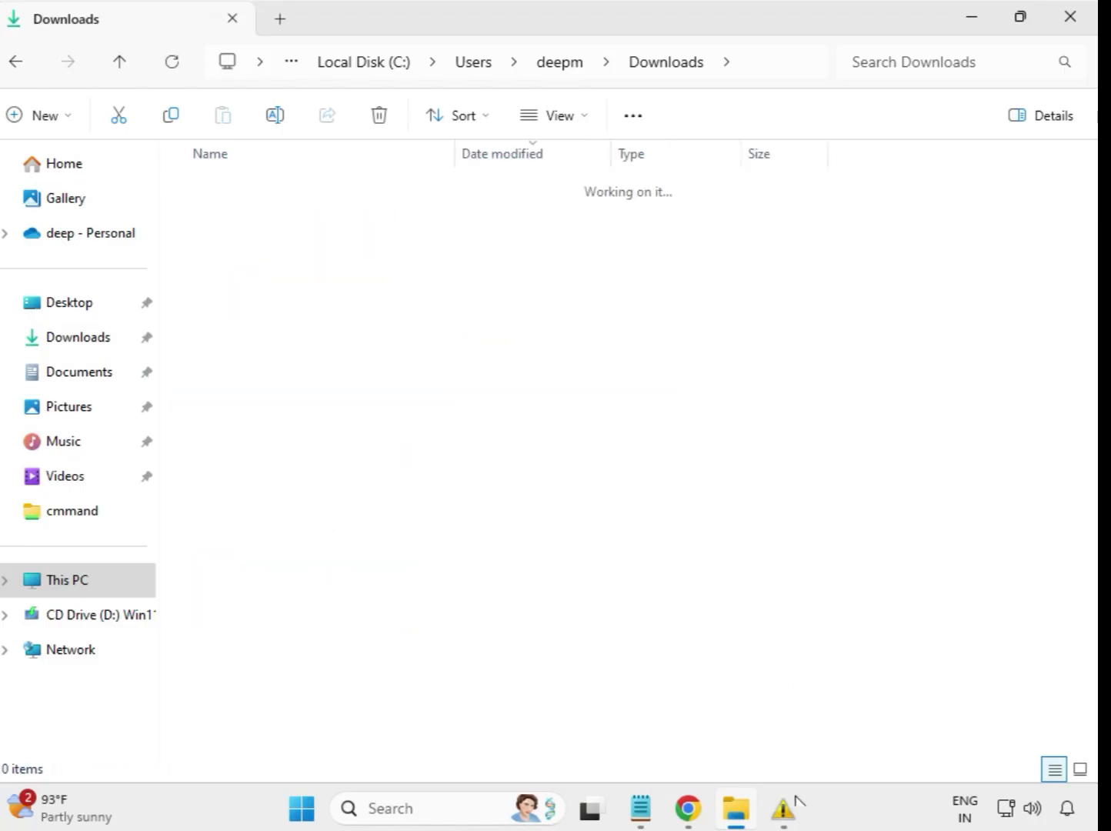
pyautogui.click(359, 218)
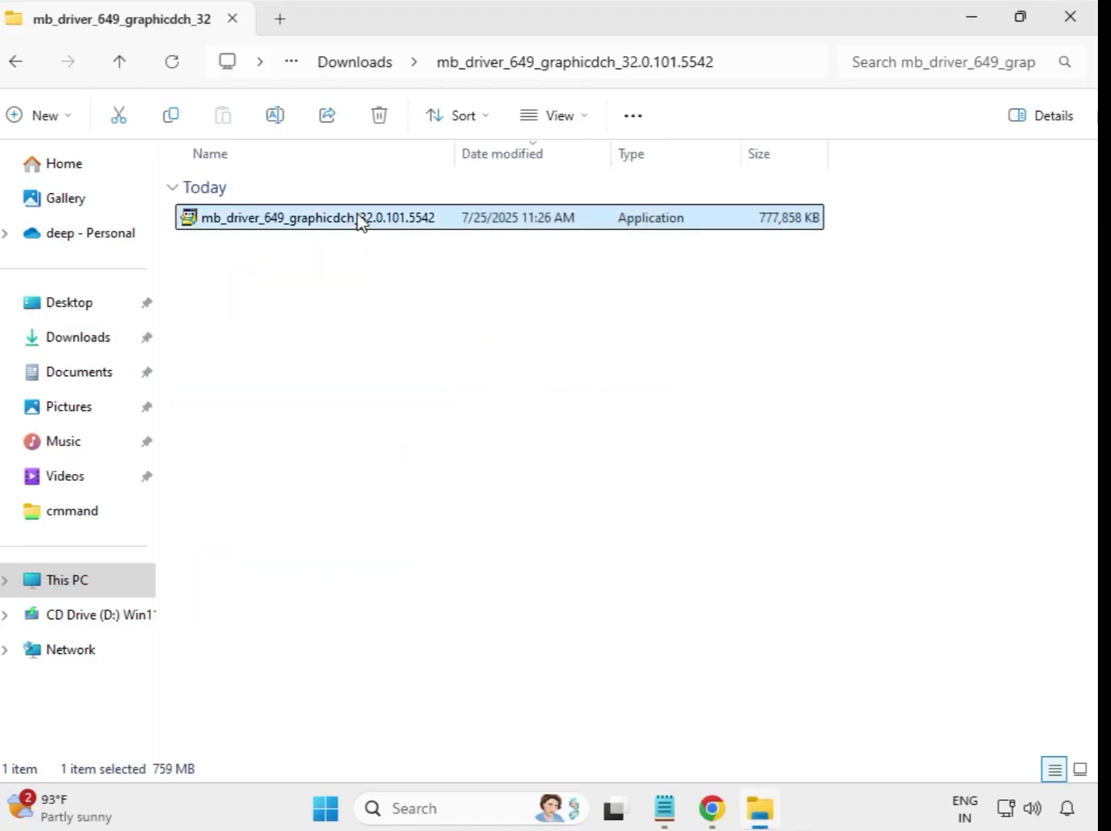
pyautogui.rightClick(375, 235)
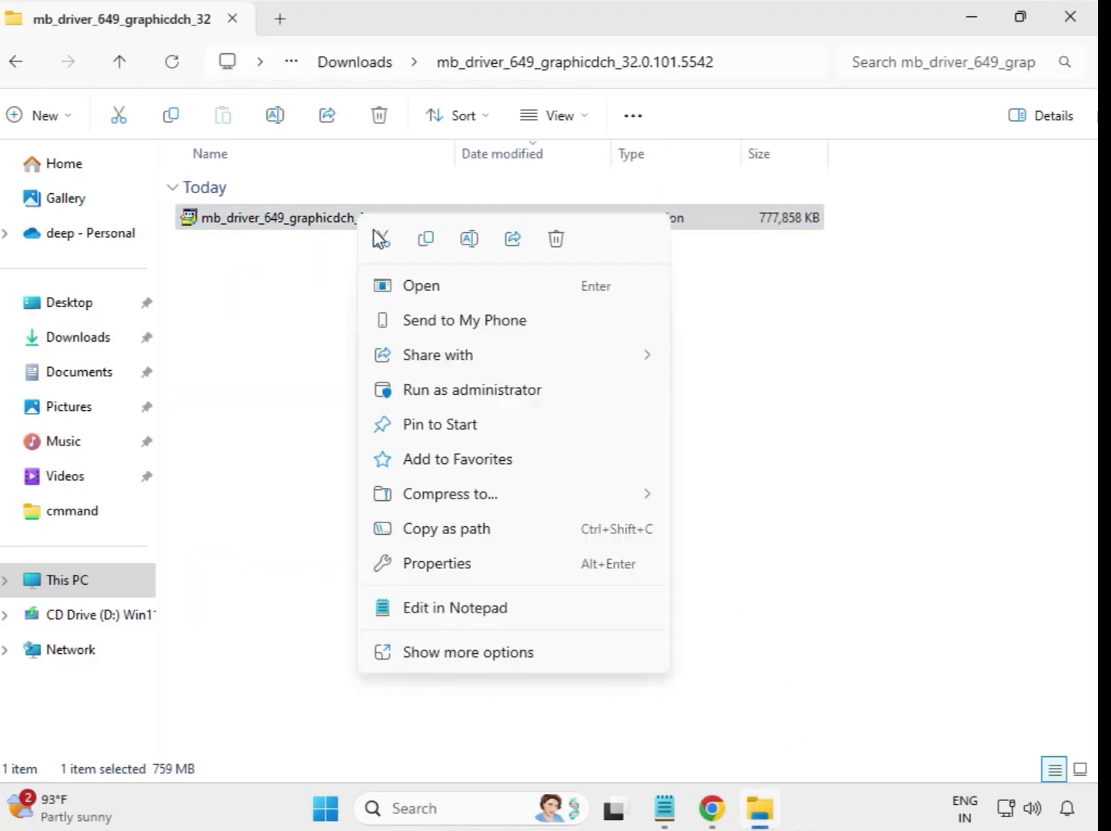
pyautogui.click(468, 393)
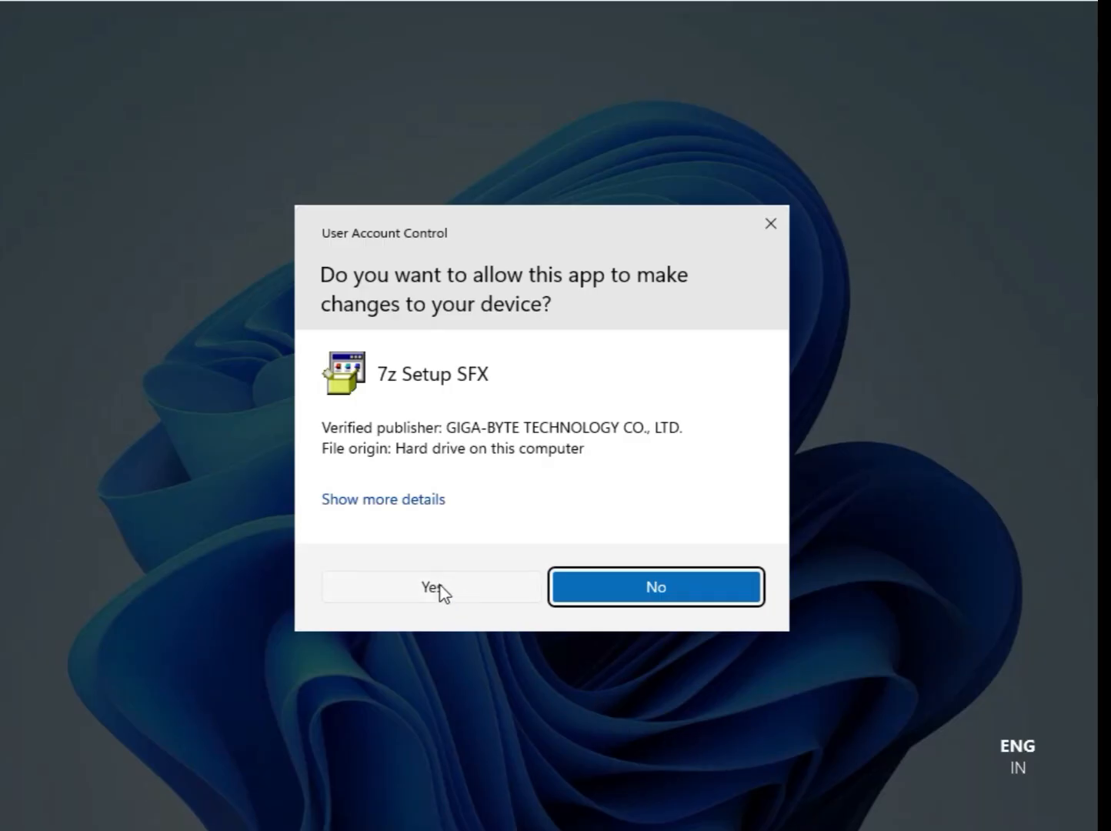
pyautogui.click(433, 588)
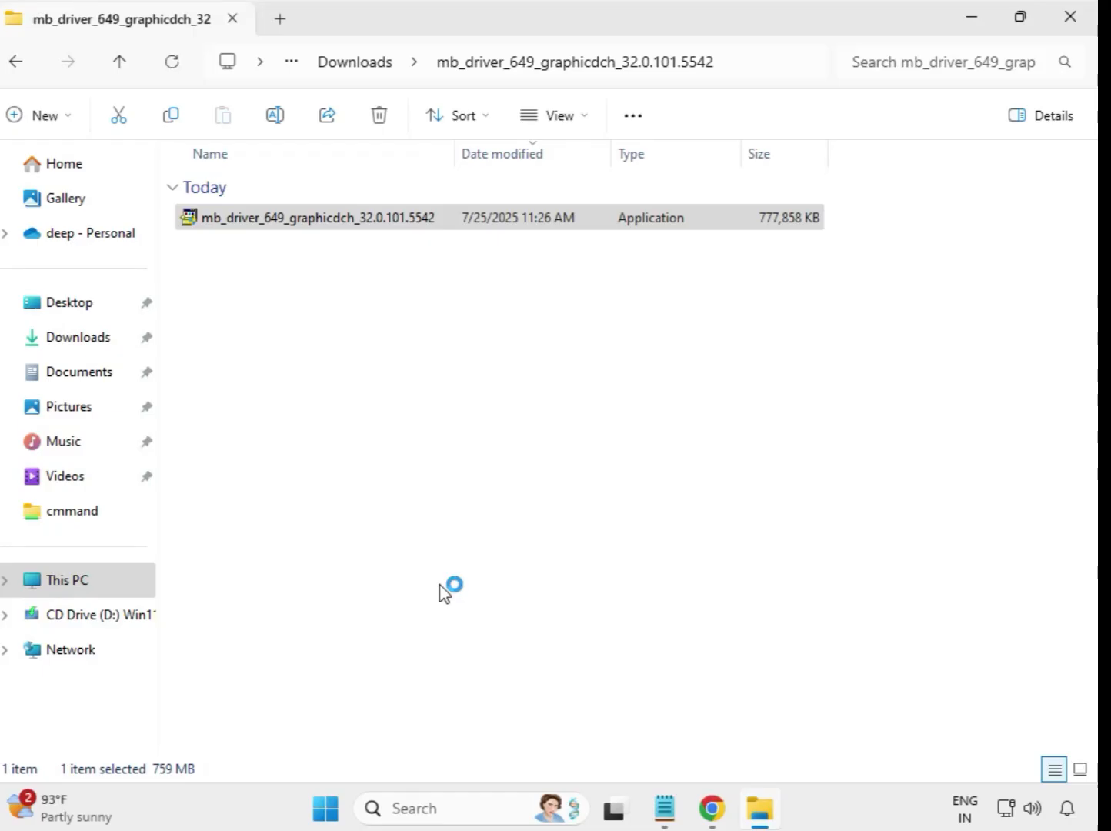